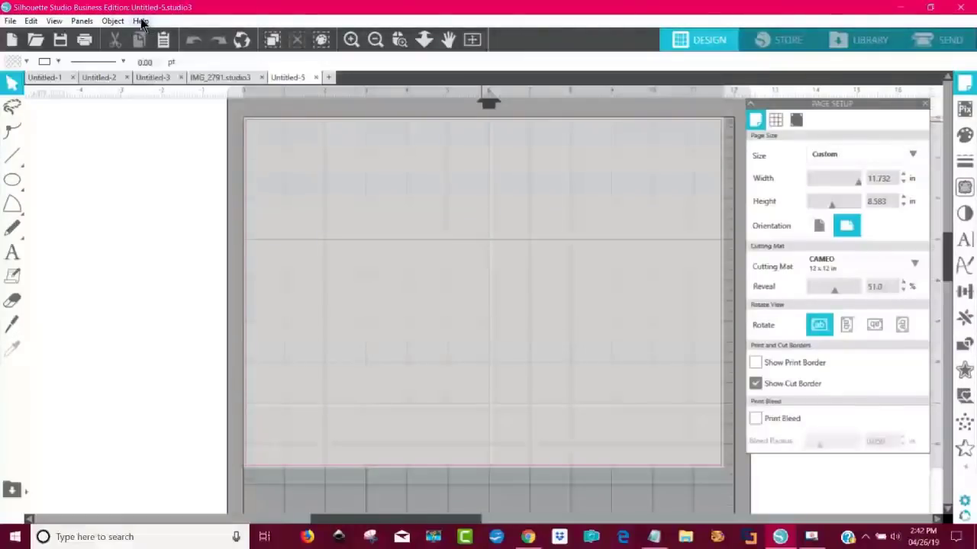
# Switch the program's feature view to Standard Edition
pyautogui.click(141, 21)
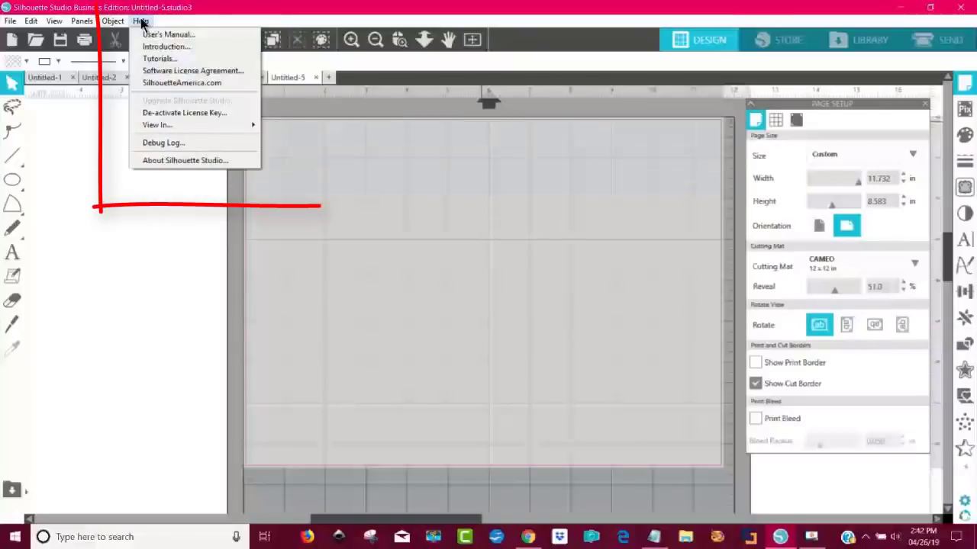
pyautogui.moveTo(169, 126)
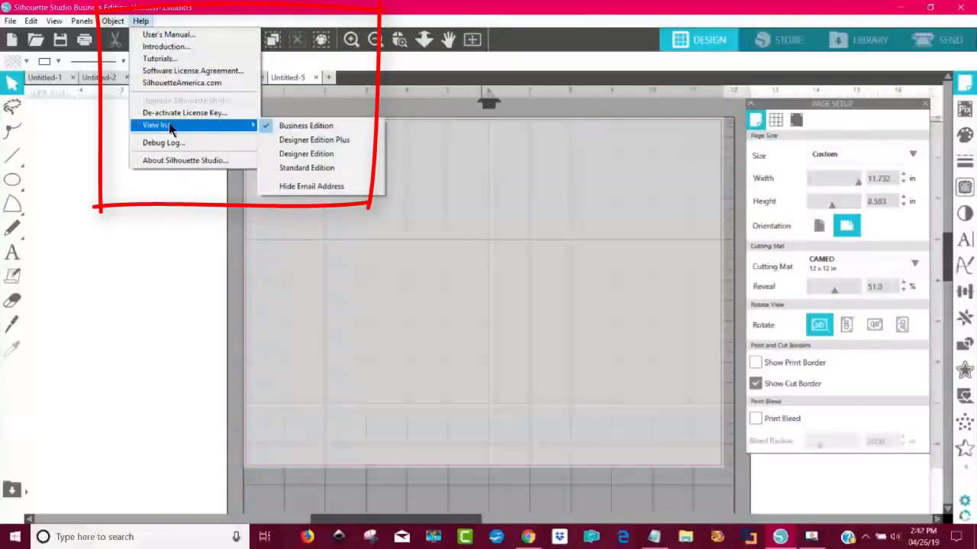
pyautogui.click(324, 171)
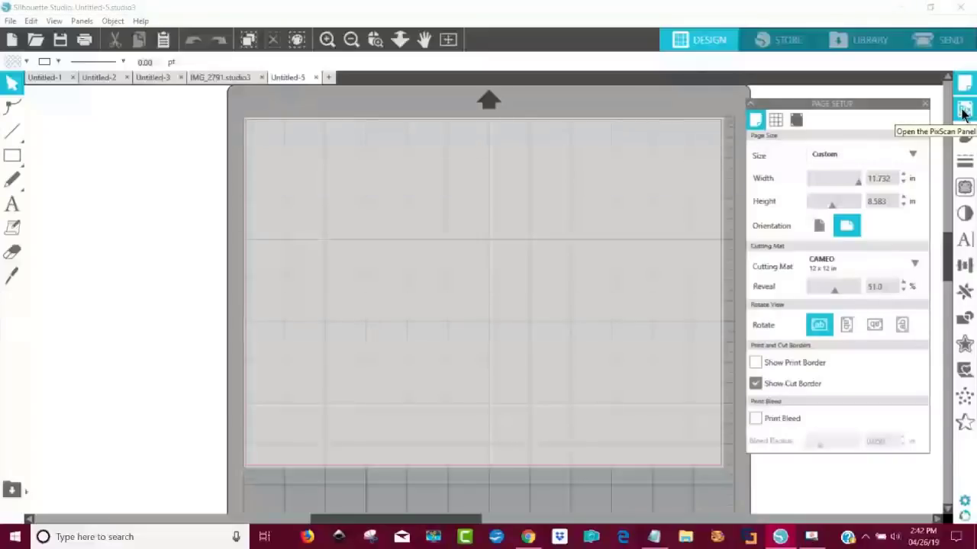
# Examine the file types offered for saving the design to the hard drive, and leave without saving
pyautogui.click(11, 21)
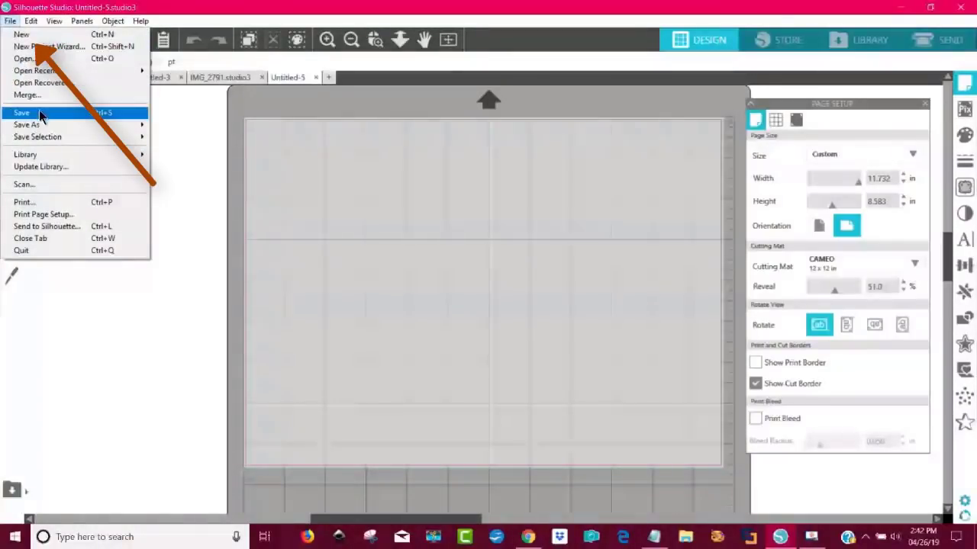
pyautogui.moveTo(42, 133)
pyautogui.click(207, 125)
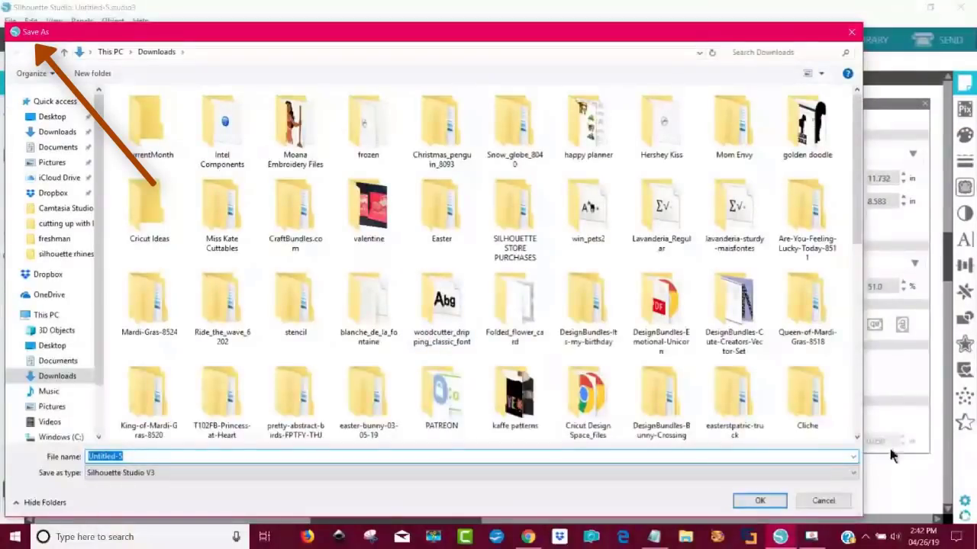
pyautogui.click(853, 473)
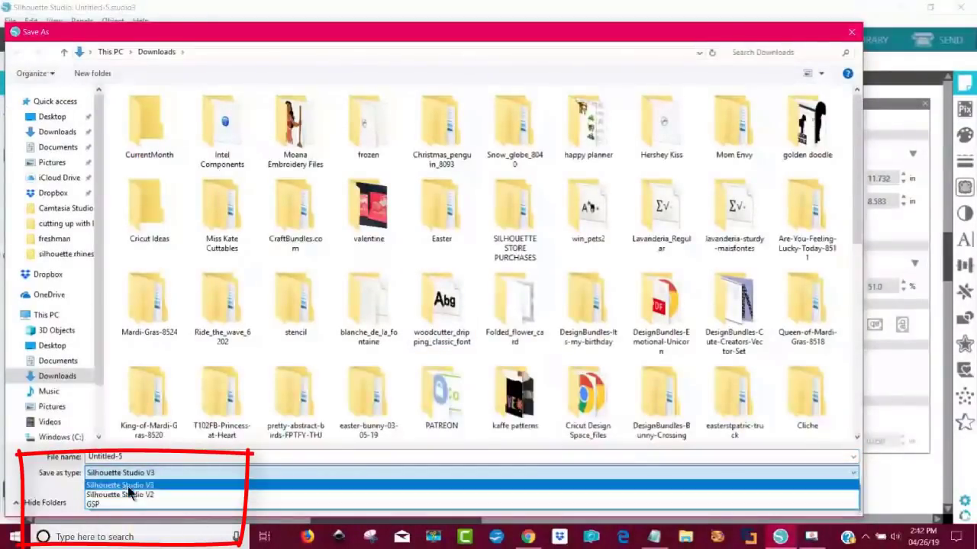
pyautogui.click(854, 38)
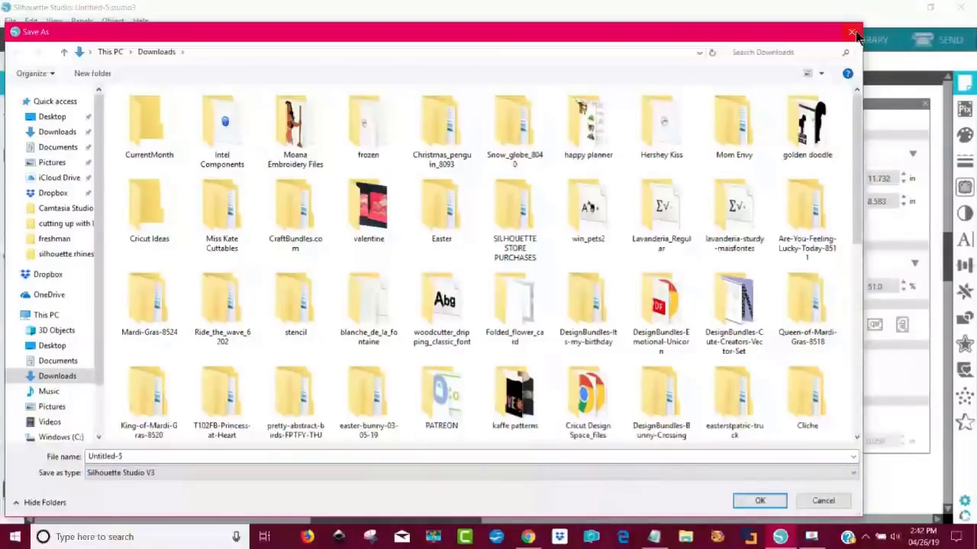
pyautogui.click(855, 38)
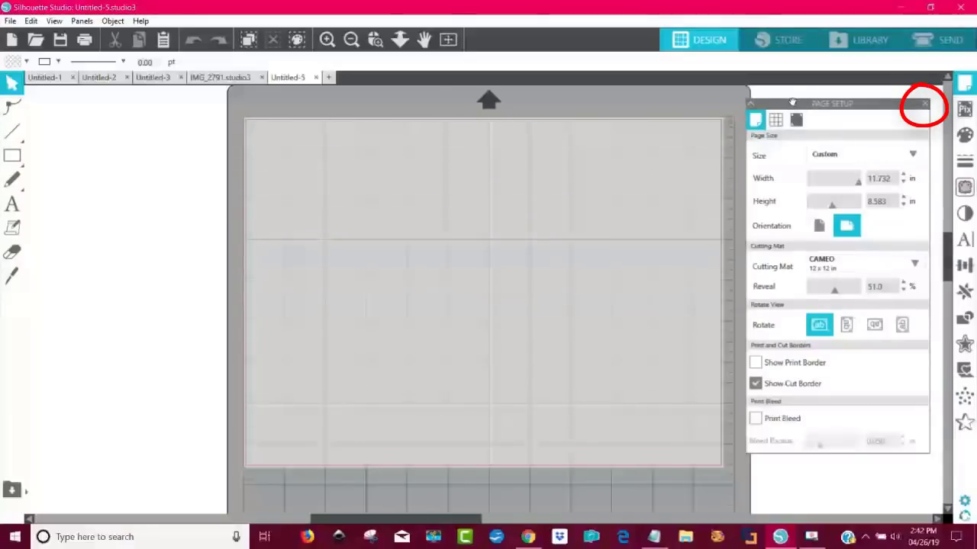
# Switch the program's feature view back to Business Edition and put away the page setup options
pyautogui.click(924, 104)
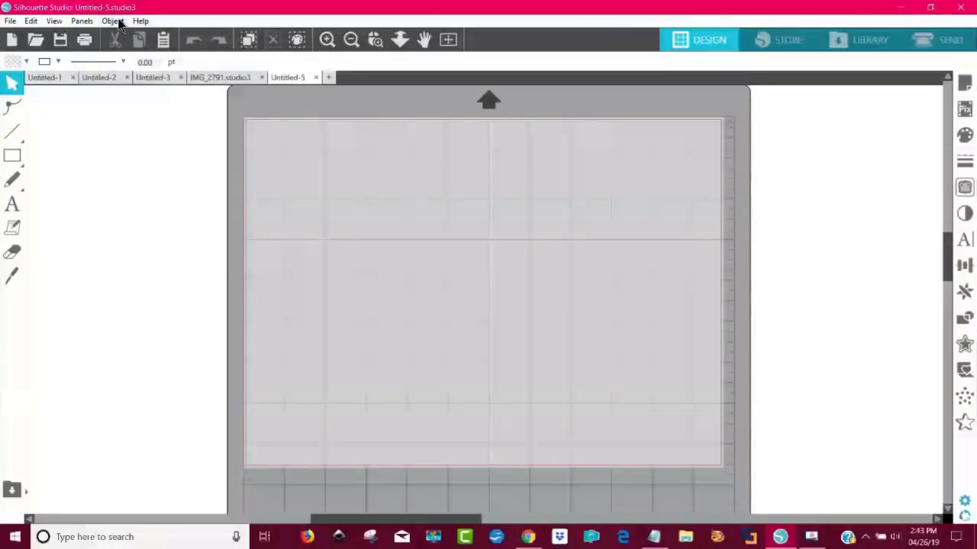
pyautogui.click(140, 20)
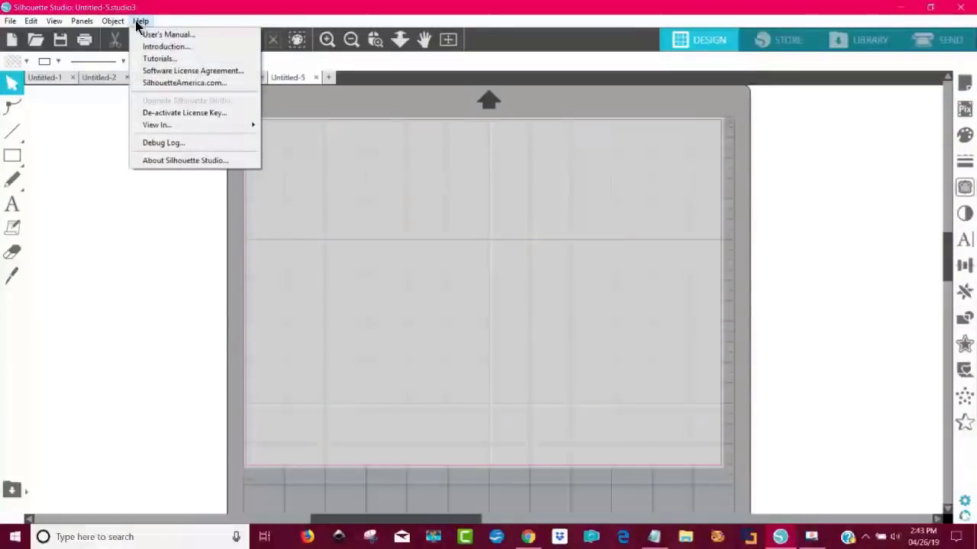
pyautogui.moveTo(177, 123)
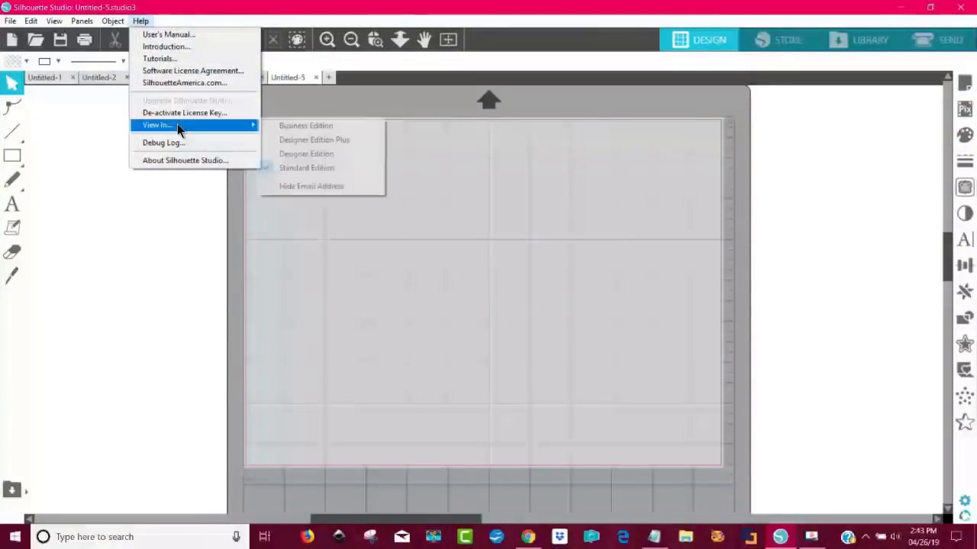
pyautogui.click(298, 127)
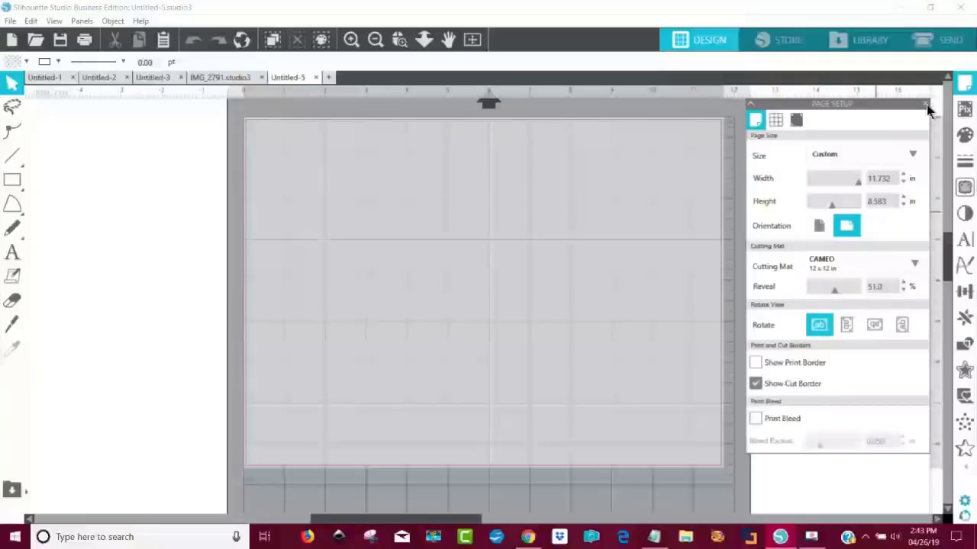
pyautogui.click(926, 104)
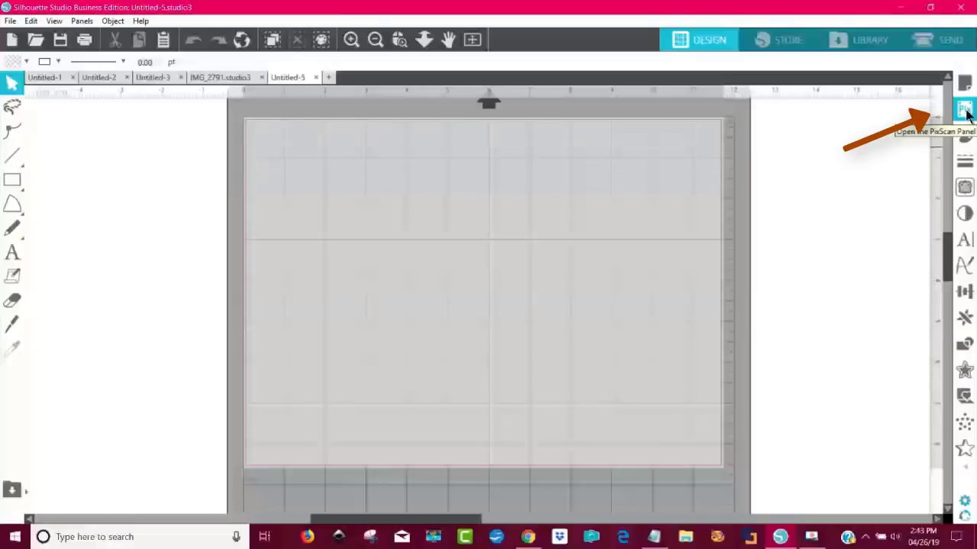
# Set PixScan to import from a scanner, with HP Officejet 4630 TWAIN as the source
pyautogui.click(965, 111)
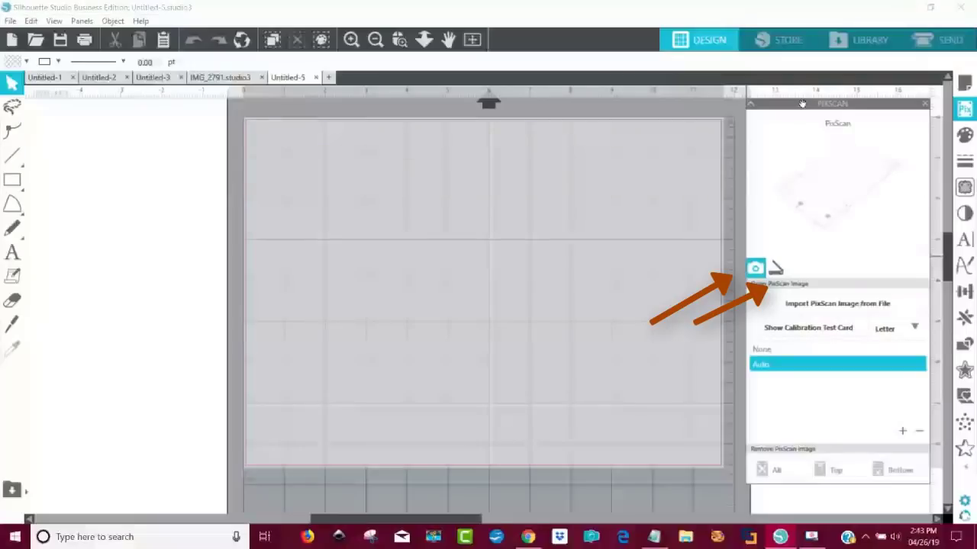
pyautogui.click(779, 271)
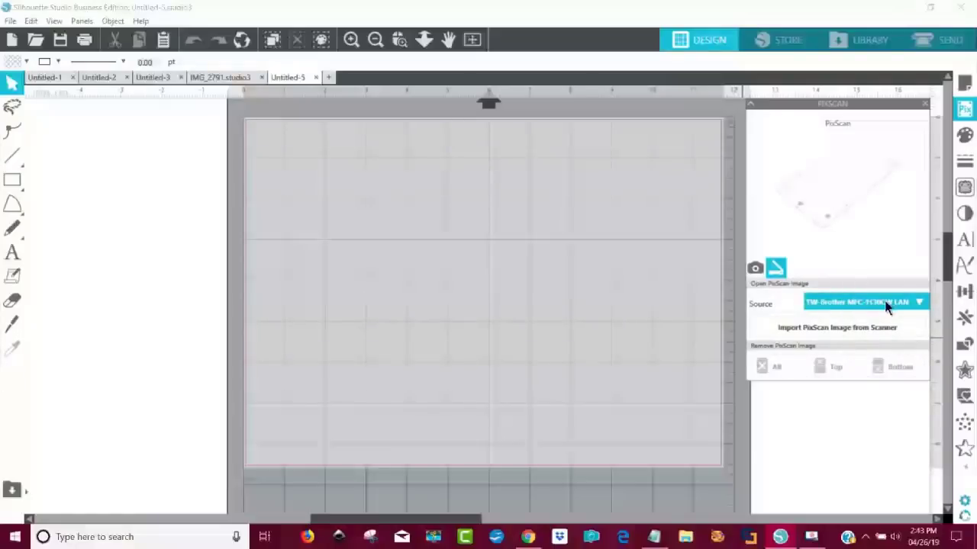
pyautogui.click(921, 304)
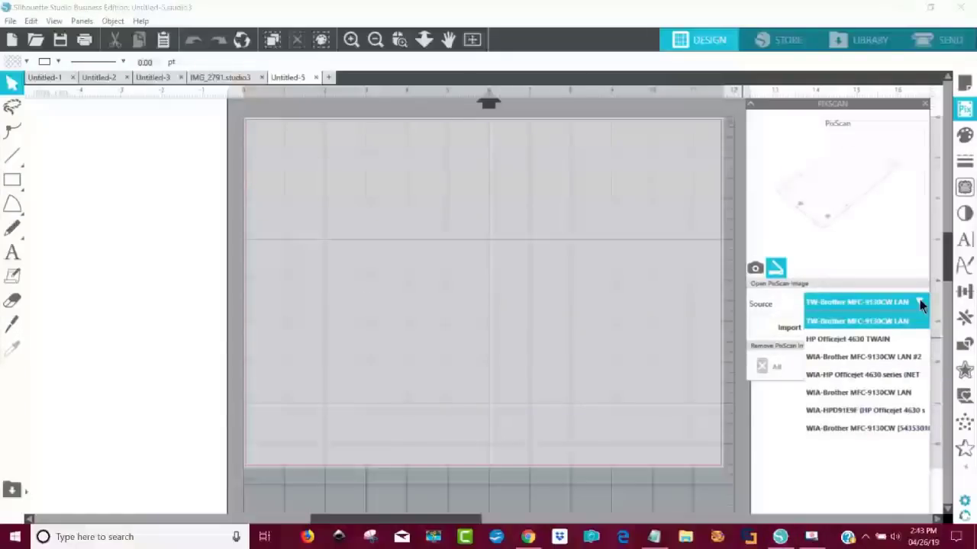
pyautogui.click(872, 338)
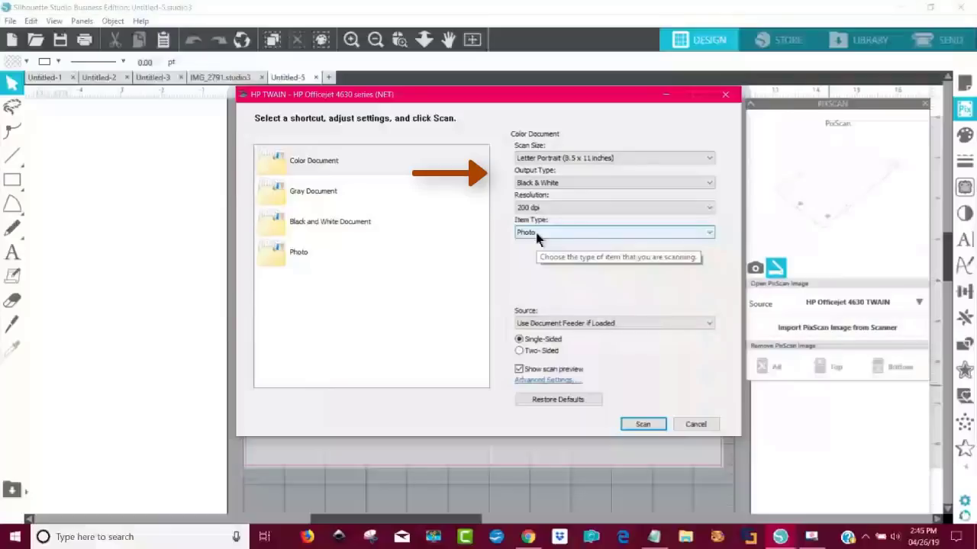
# Scan the PixScan mat with the birthday drawings, adjusting the preview brightness, and import the finished scan
pyautogui.click(642, 425)
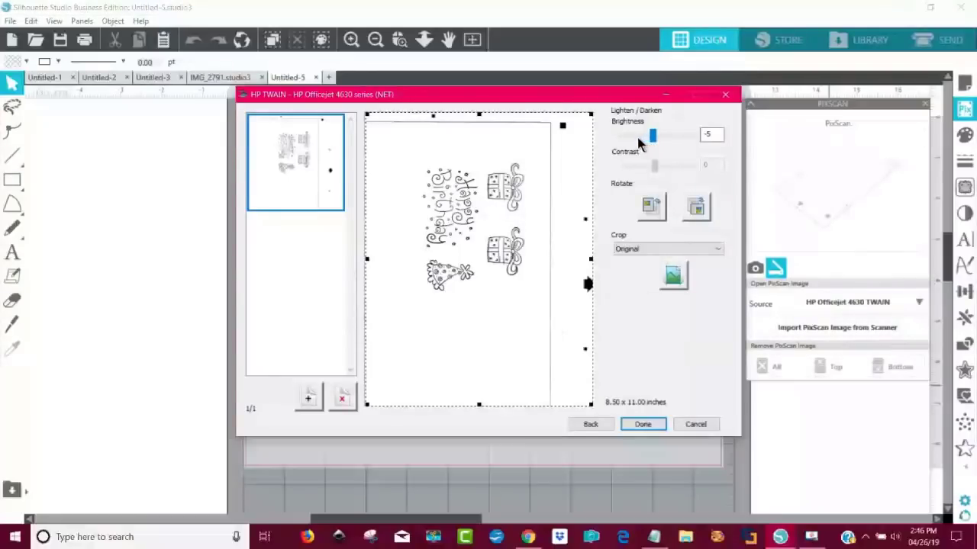
pyautogui.moveTo(635, 140)
pyautogui.mouseDown()
pyautogui.moveTo(682, 136)
pyautogui.moveTo(644, 145)
pyautogui.mouseUp()
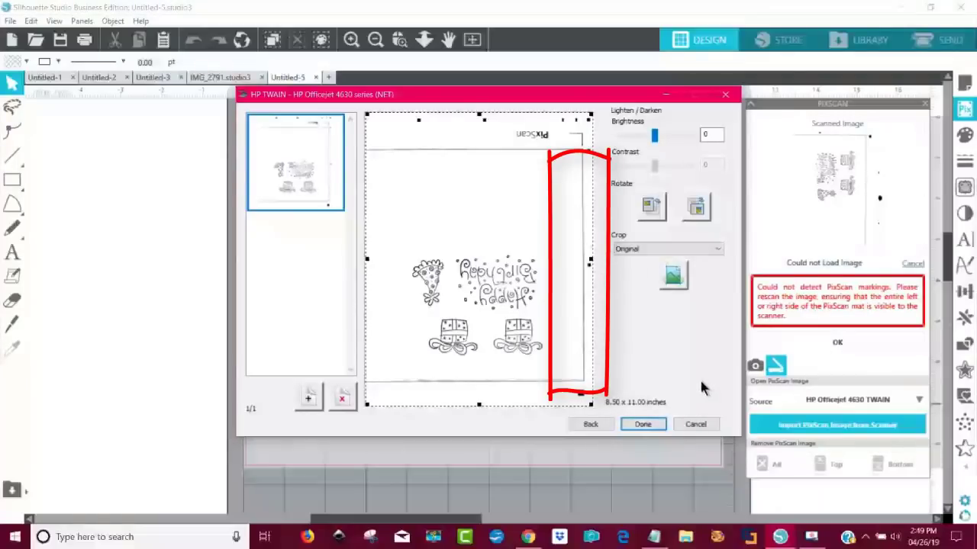
pyautogui.click(647, 427)
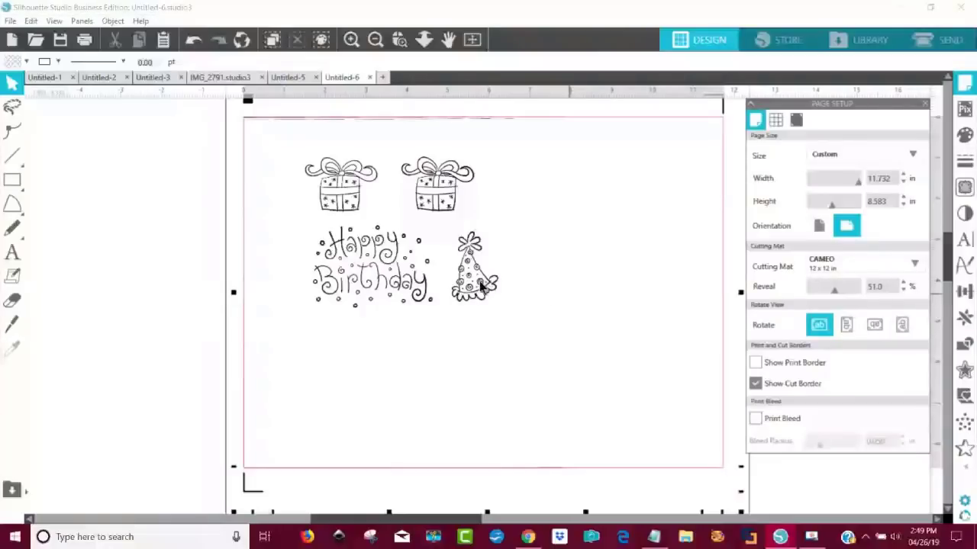
# Define a trace area of about 5.94 by 4.45 in around the two gifts, the Happy Birthday text and the party hat
pyautogui.click(353, 349)
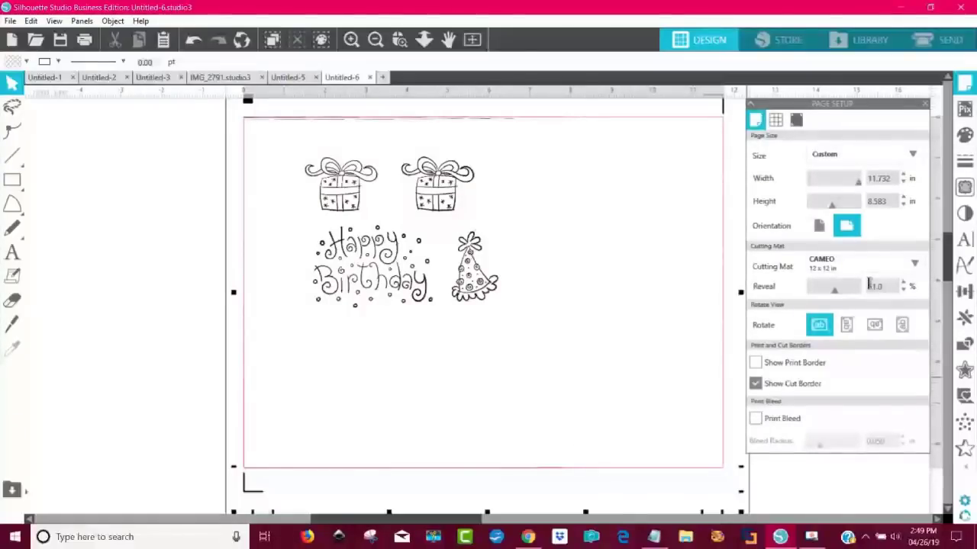
pyautogui.click(965, 187)
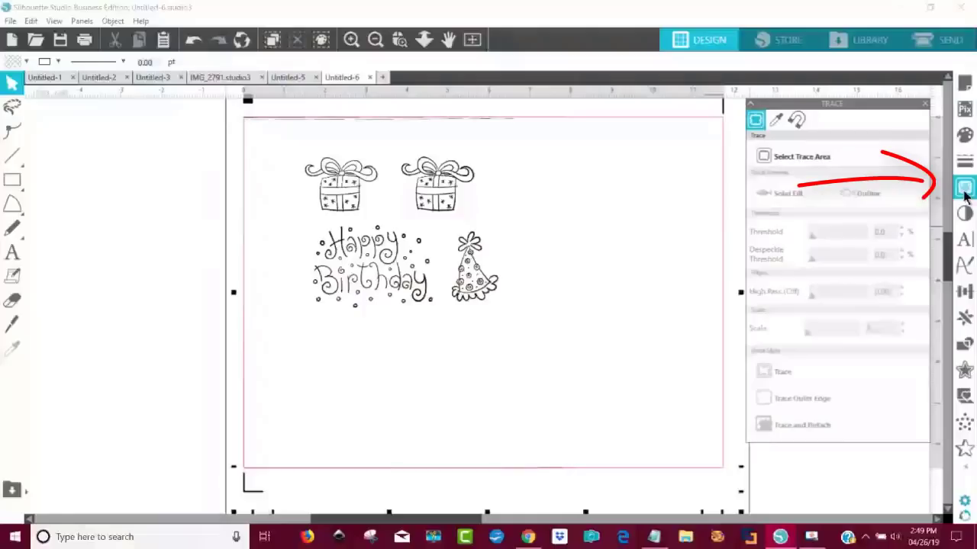
pyautogui.click(820, 157)
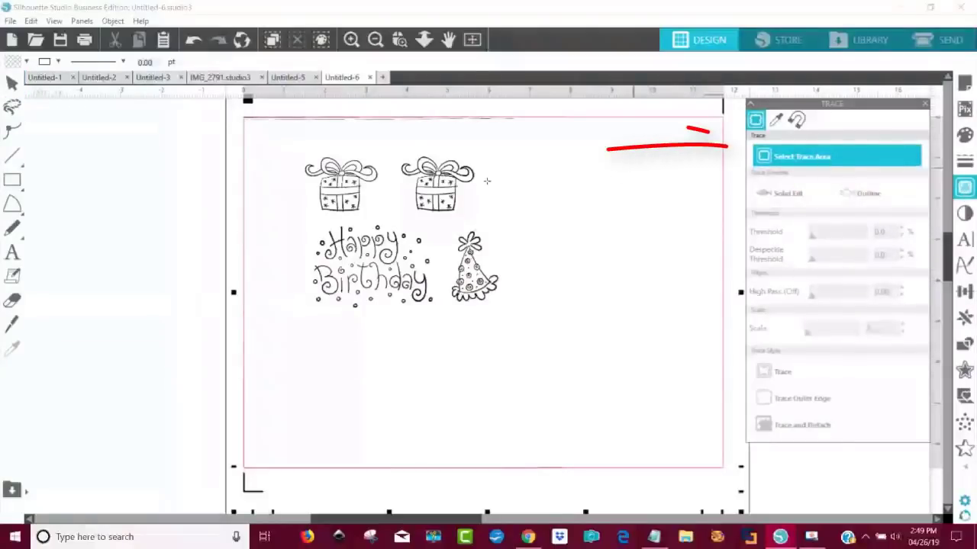
pyautogui.moveTo(285, 142)
pyautogui.mouseDown()
pyautogui.moveTo(566, 343)
pyautogui.moveTo(530, 323)
pyautogui.mouseUp()
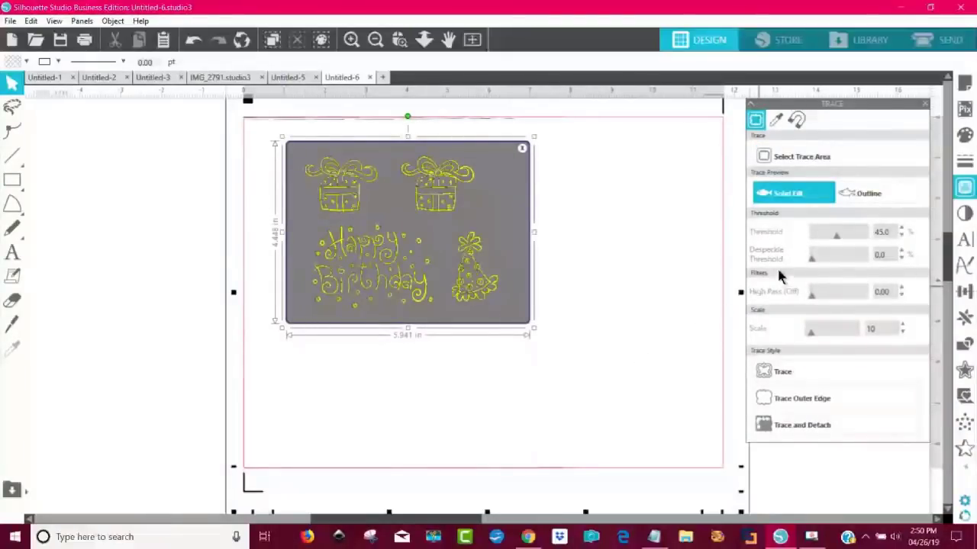
# Trace the outer edges of the drawings at a 68% threshold and move the traced outlines off the page beside the scan
pyautogui.click(843, 235)
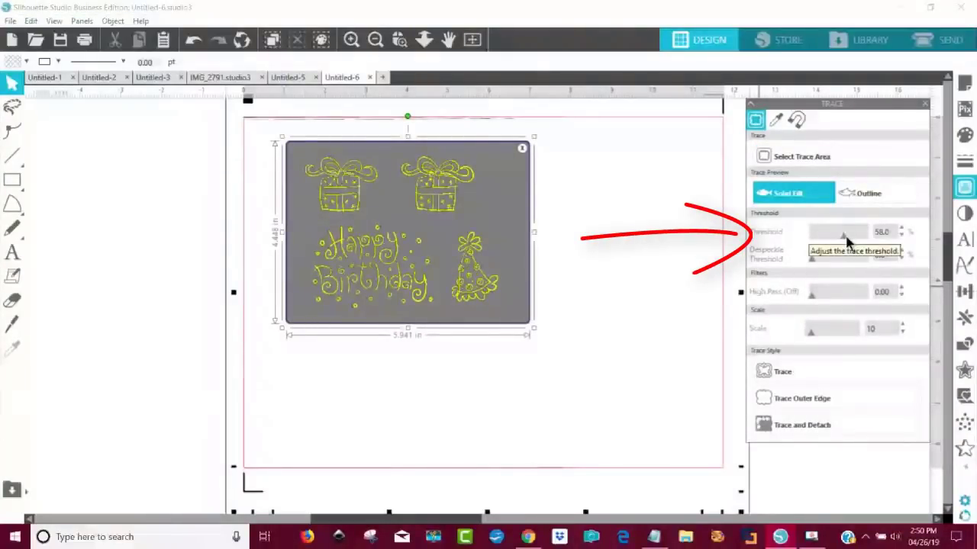
pyautogui.click(848, 232)
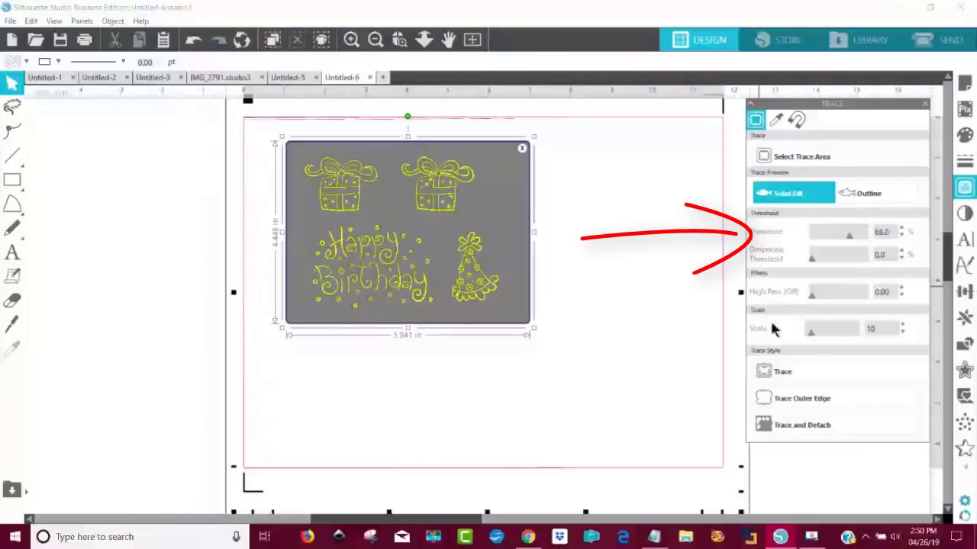
pyautogui.click(766, 399)
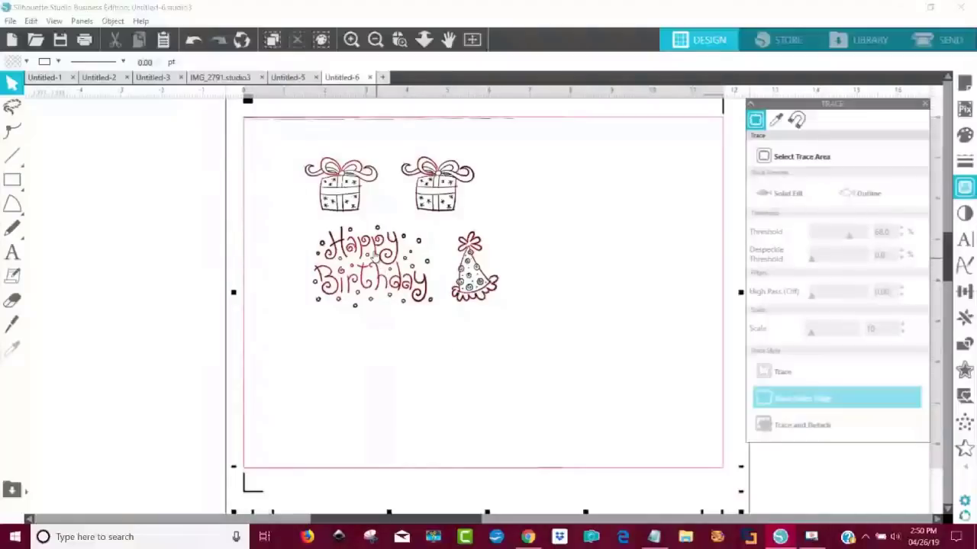
pyautogui.moveTo(374, 258); pyautogui.dragTo(84, 266)
pyautogui.click(107, 330)
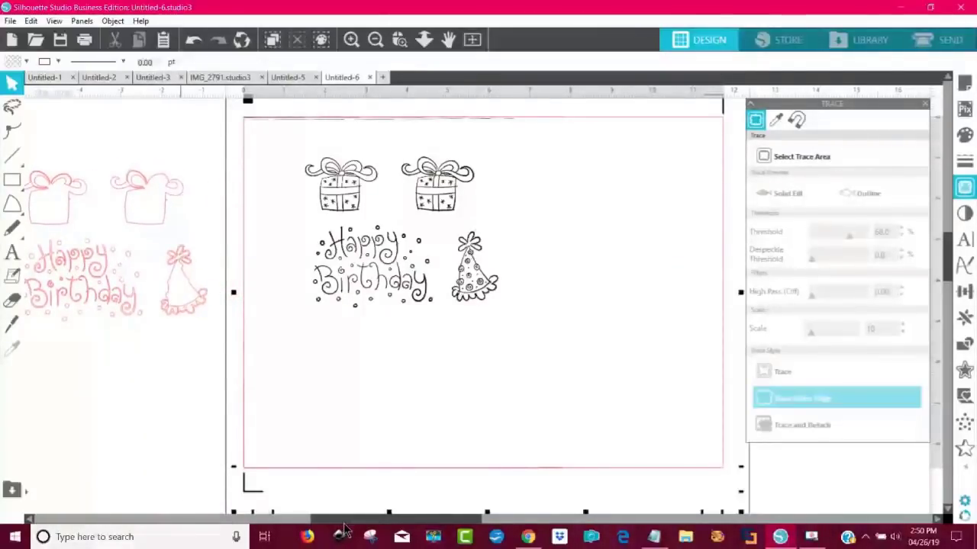
# Select all the traced outlines beside the page and apply a rounded-corner outward offset around them
pyautogui.moveTo(347, 521); pyautogui.dragTo(244, 509)
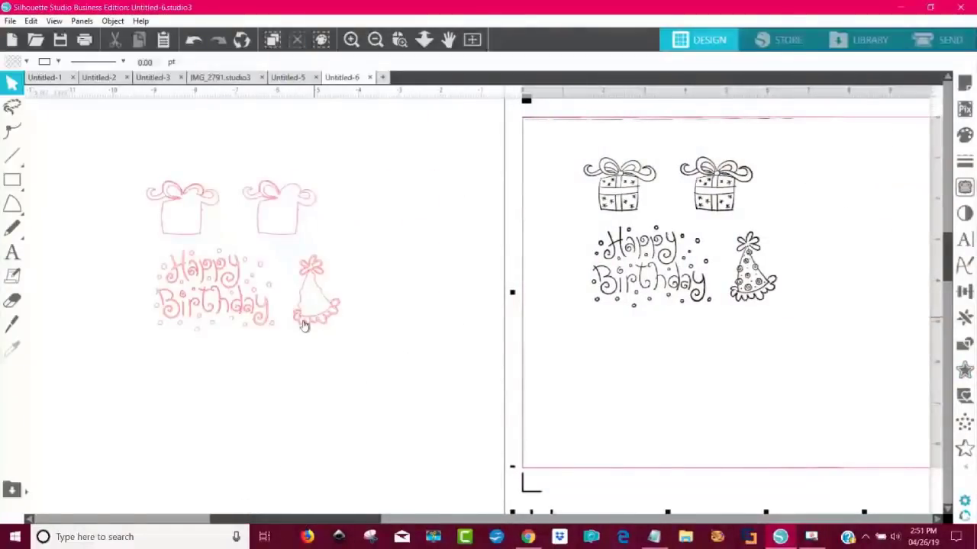
pyautogui.moveTo(115, 154)
pyautogui.mouseDown()
pyautogui.moveTo(234, 290)
pyautogui.moveTo(385, 389)
pyautogui.mouseUp()
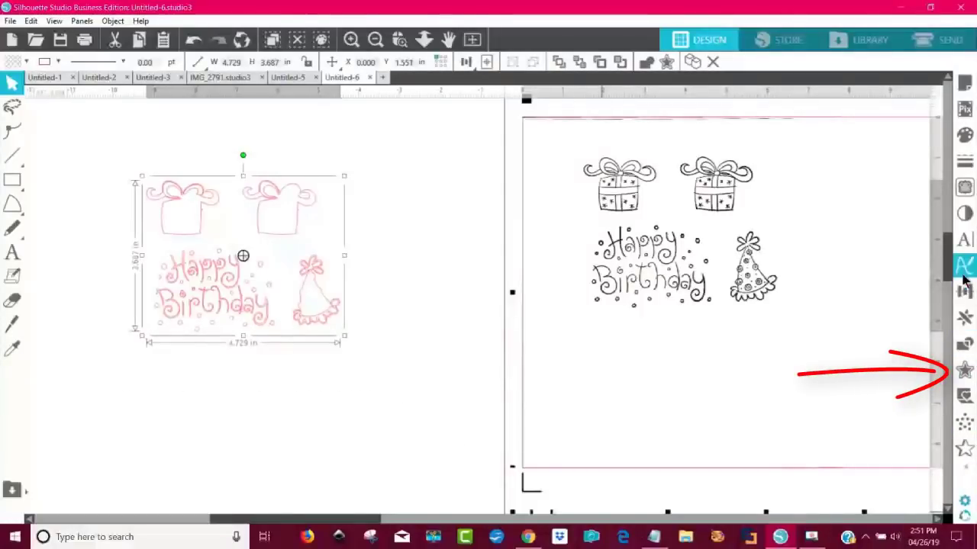
pyautogui.click(972, 370)
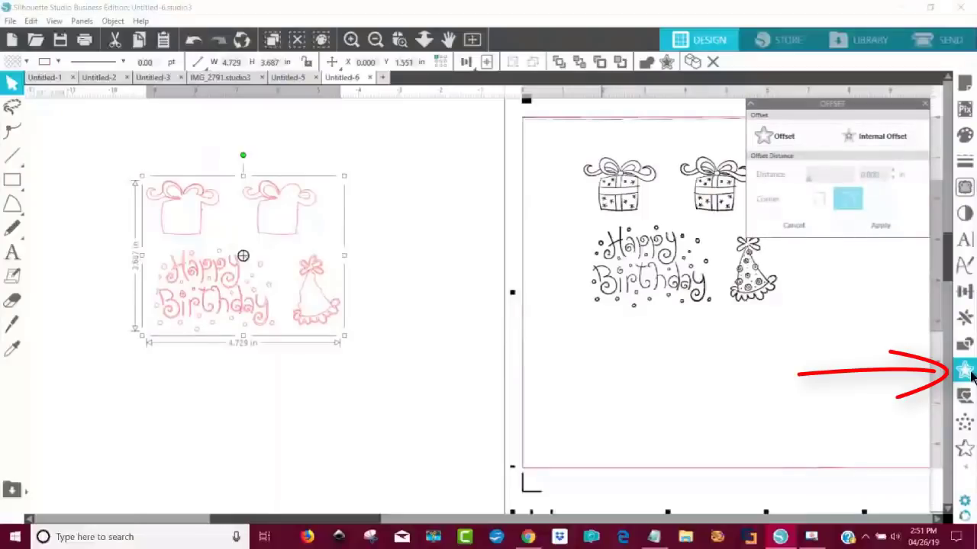
pyautogui.click(784, 139)
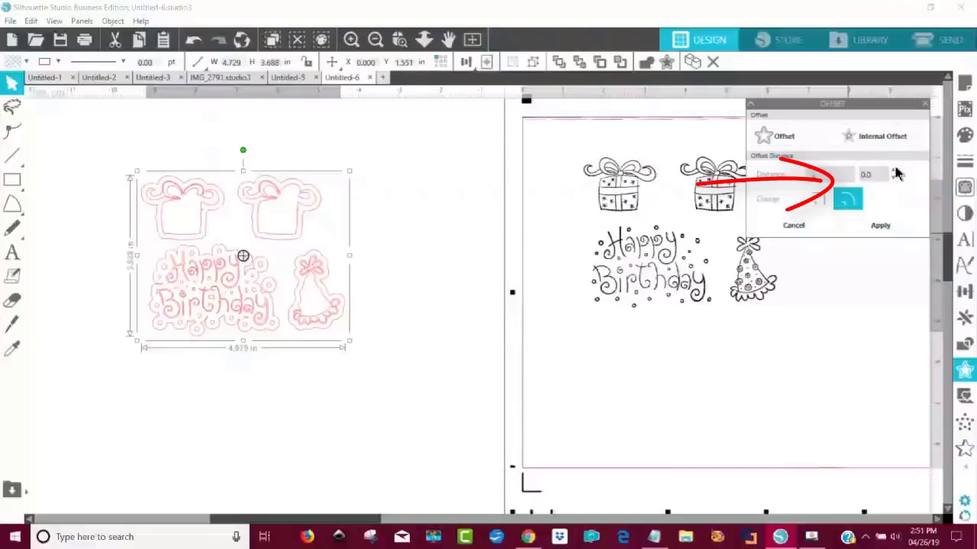
pyautogui.click(882, 227)
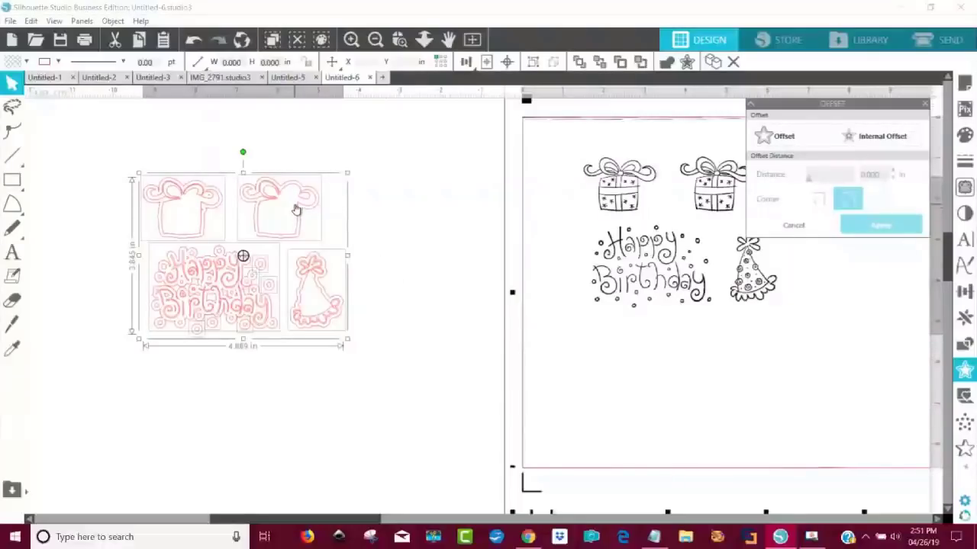
# Move the original traced outlines below the offset shapes to separate the two sets
pyautogui.moveTo(296, 209)
pyautogui.mouseDown()
pyautogui.moveTo(300, 393)
pyautogui.moveTo(299, 381)
pyautogui.mouseUp()
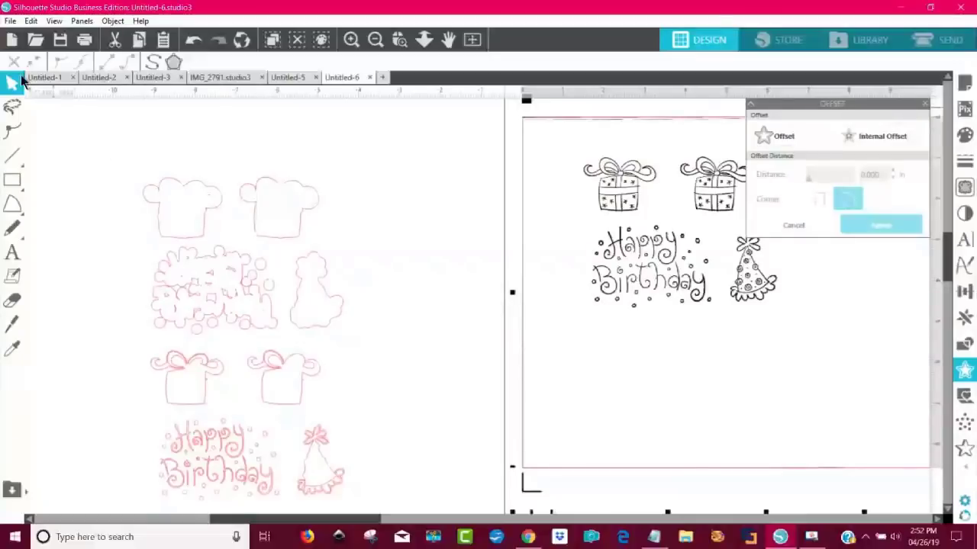
pyautogui.moveTo(205, 395); pyautogui.dragTo(221, 405)
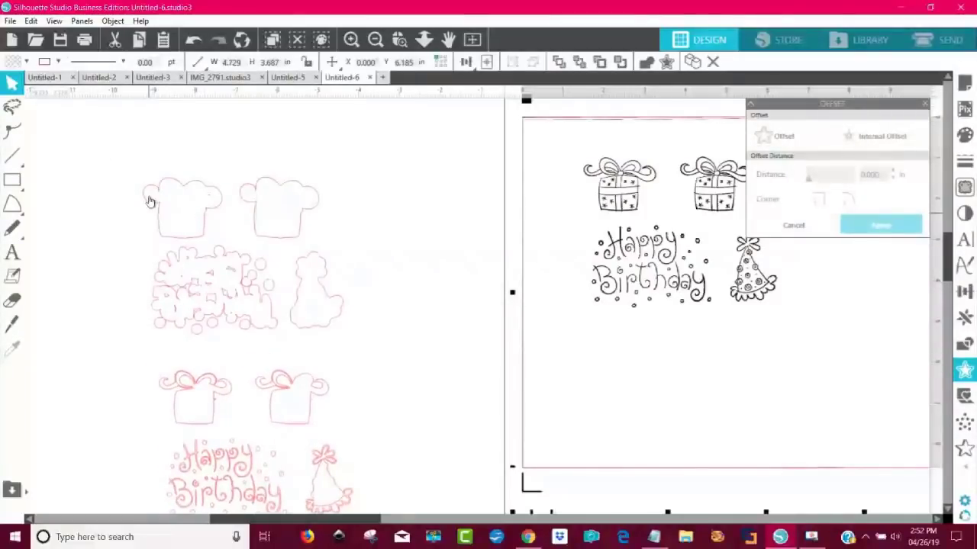
# Delete the original traced outlines below the offset shapes
pyautogui.click(216, 411)
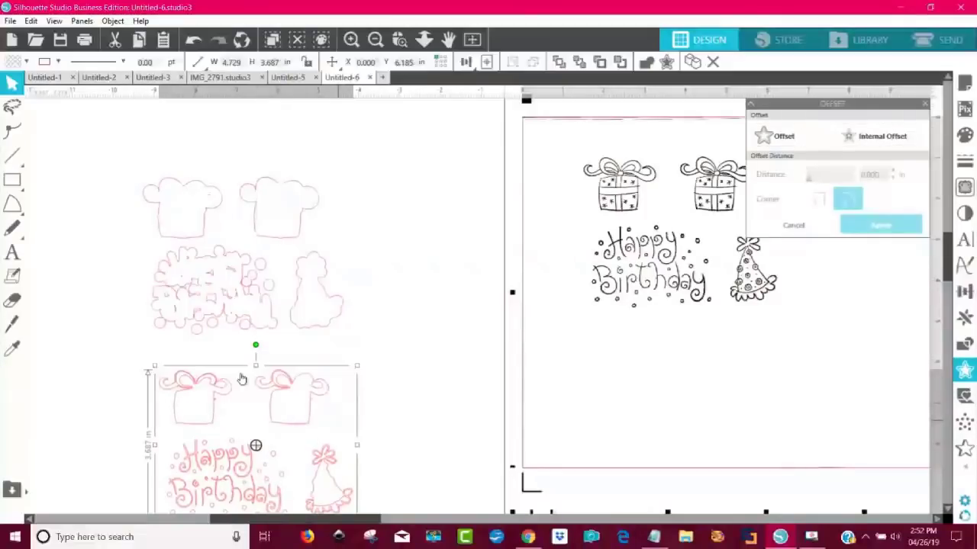
pyautogui.press('Delete')
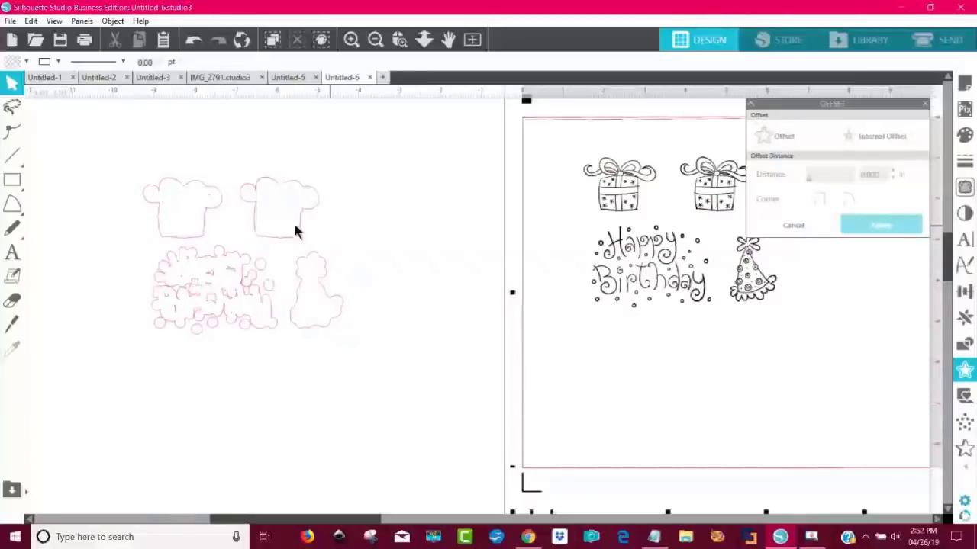
pyautogui.click(204, 299)
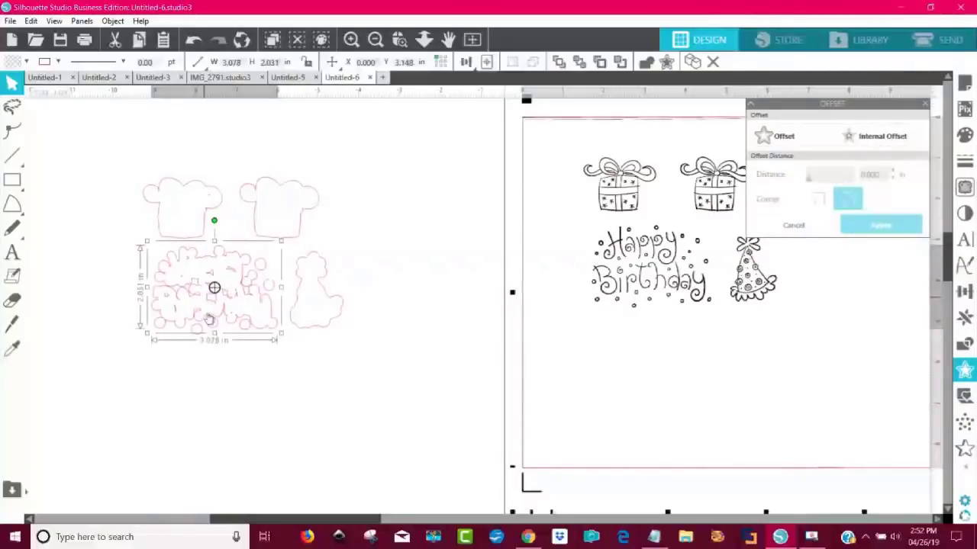
pyautogui.moveTo(204, 303); pyautogui.dragTo(175, 353)
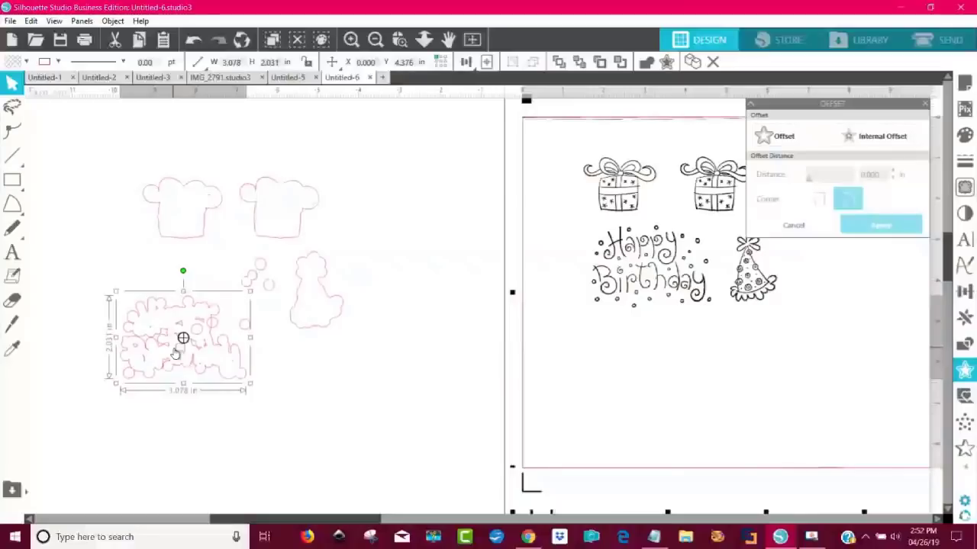
pyautogui.click(190, 41)
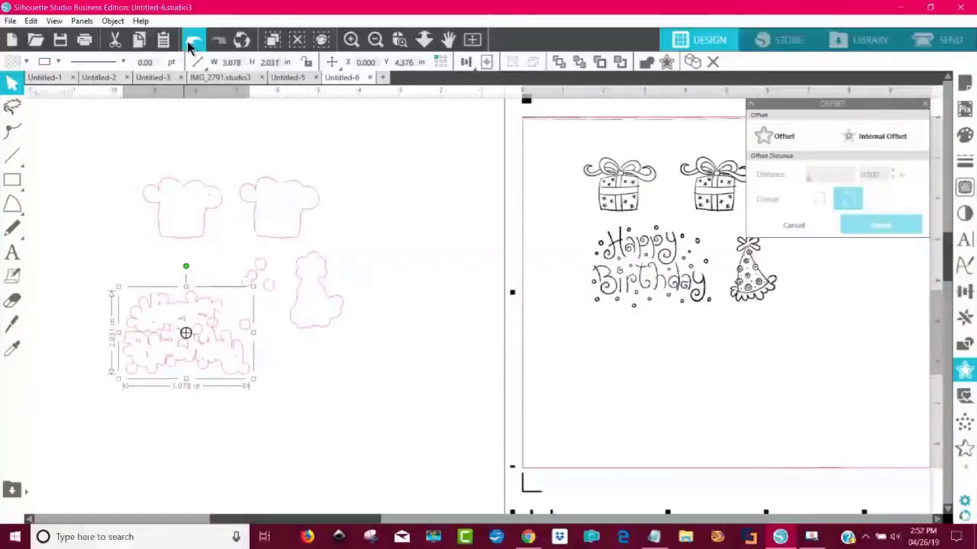
pyautogui.click(187, 41)
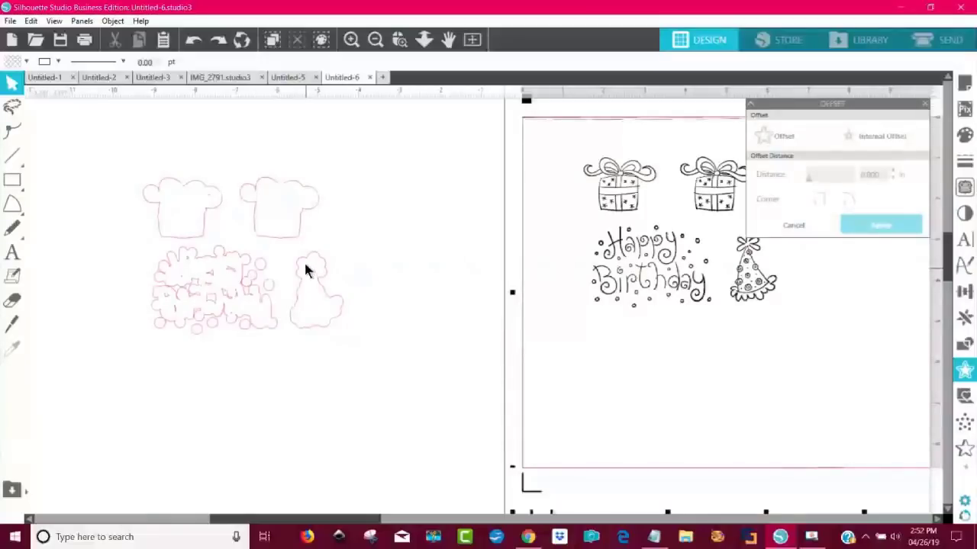
# Move the party hat and both gift offset shapes up and away from the Happy Birthday offset
pyautogui.moveTo(308, 261); pyautogui.dragTo(396, 170)
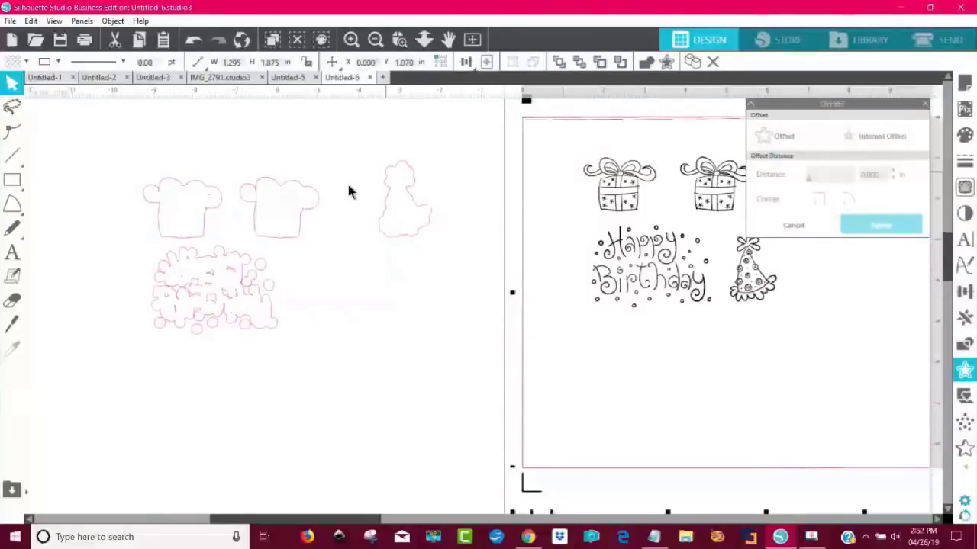
pyautogui.moveTo(263, 210); pyautogui.dragTo(306, 177)
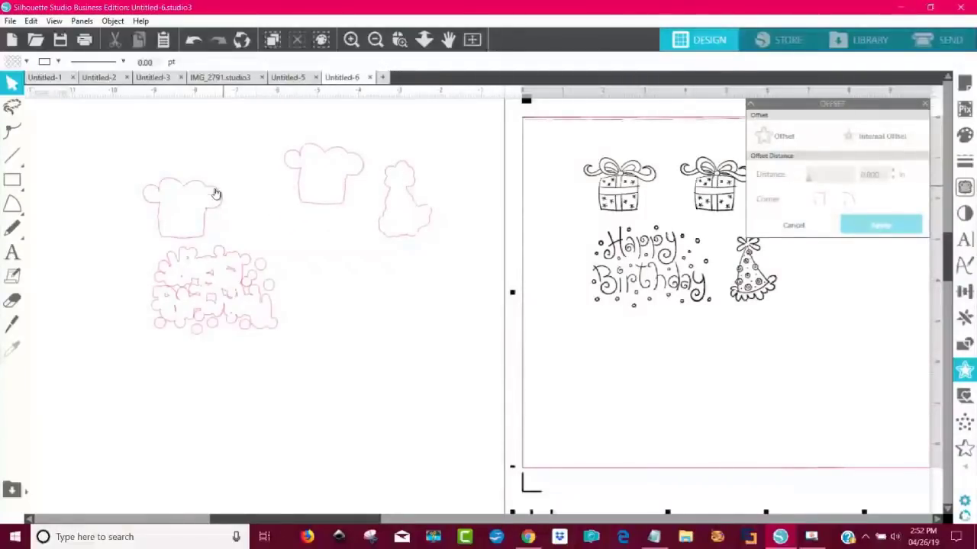
pyautogui.moveTo(183, 207); pyautogui.dragTo(229, 153)
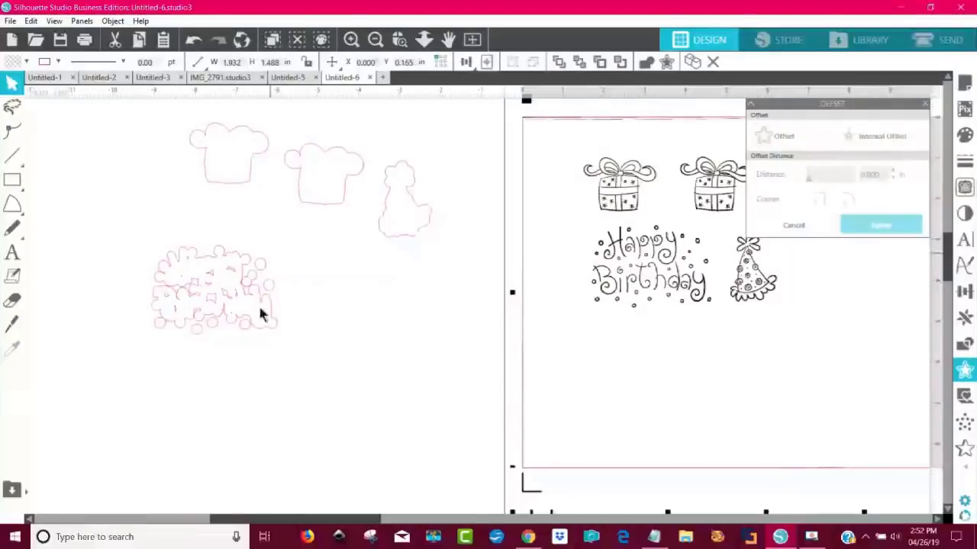
# Select all pieces of the Happy Birthday offset and apply another outward offset of 0.1 in with rounded corners
pyautogui.click(182, 267)
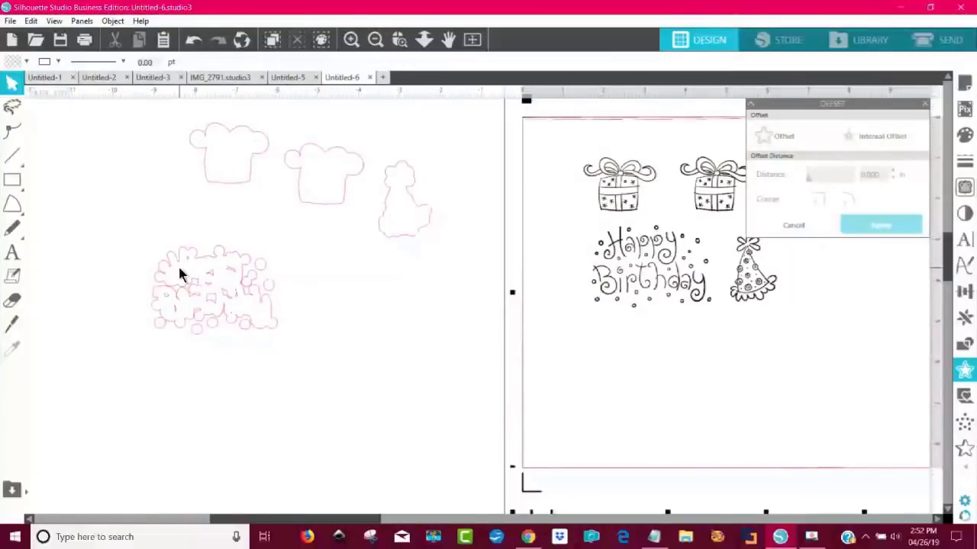
pyautogui.click(171, 259)
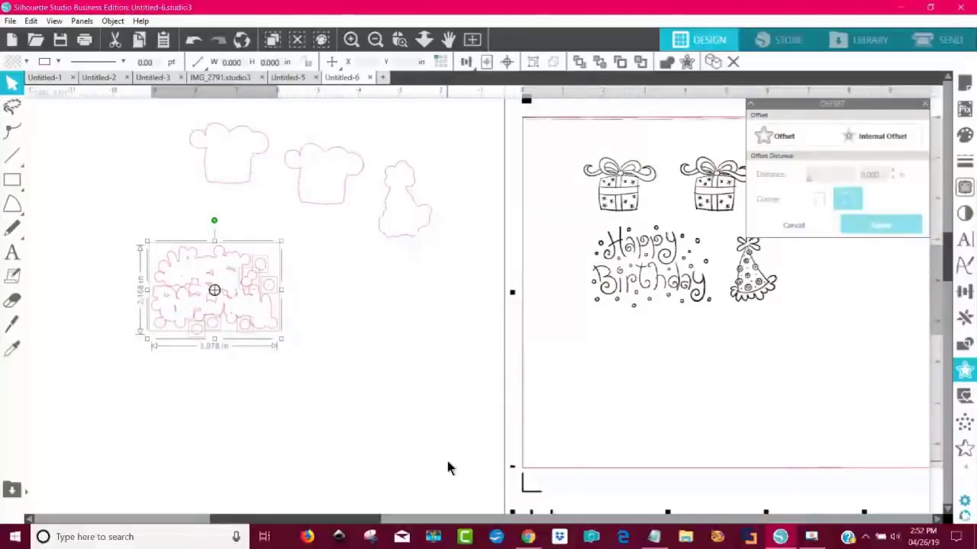
pyautogui.click(965, 374)
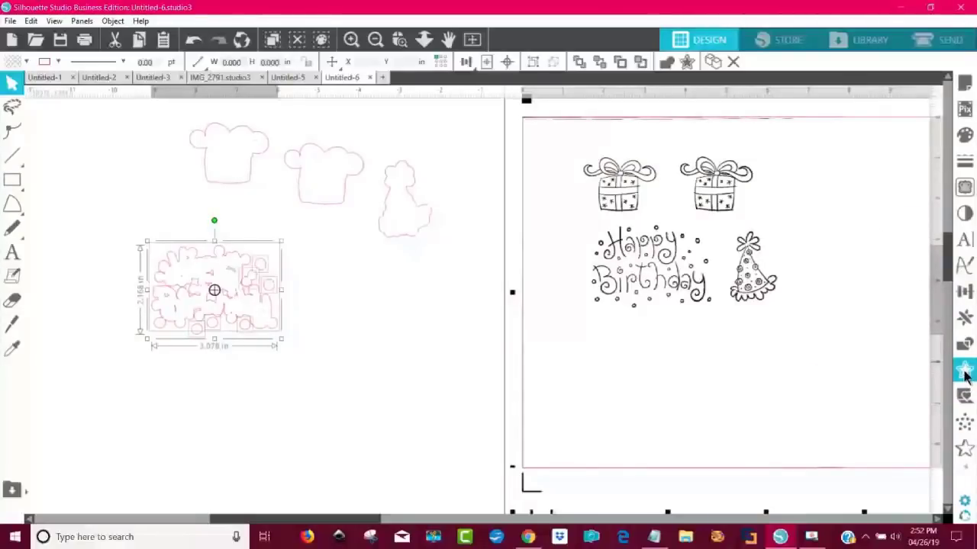
pyautogui.click(966, 374)
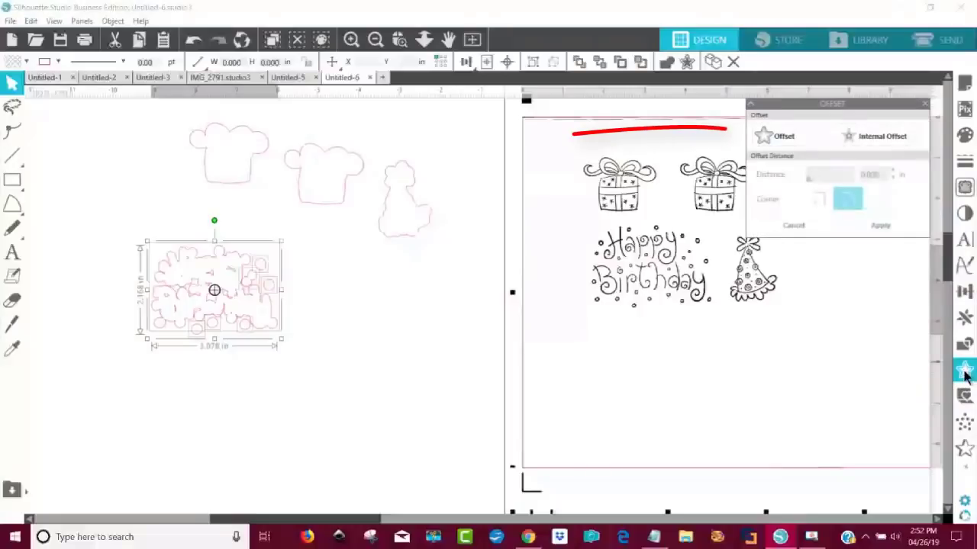
pyautogui.click(786, 136)
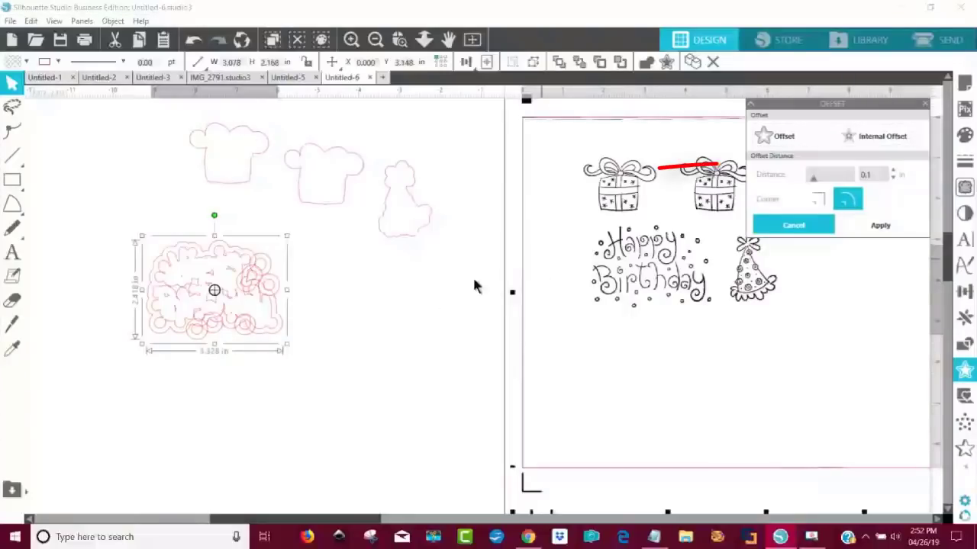
pyautogui.click(863, 231)
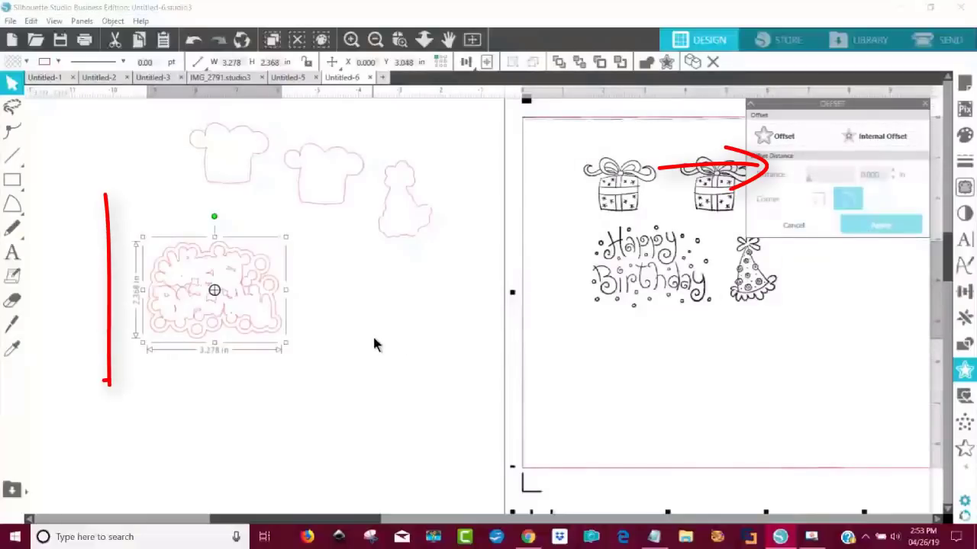
# Pull the first, inner Happy Birthday offset out of the new outer outline and delete it
pyautogui.click(232, 317)
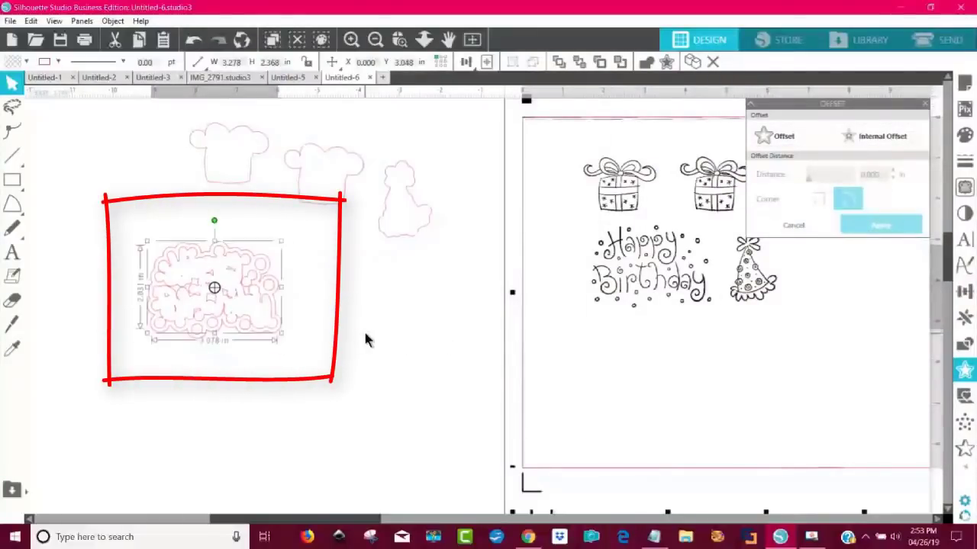
pyautogui.moveTo(248, 305); pyautogui.dragTo(408, 412)
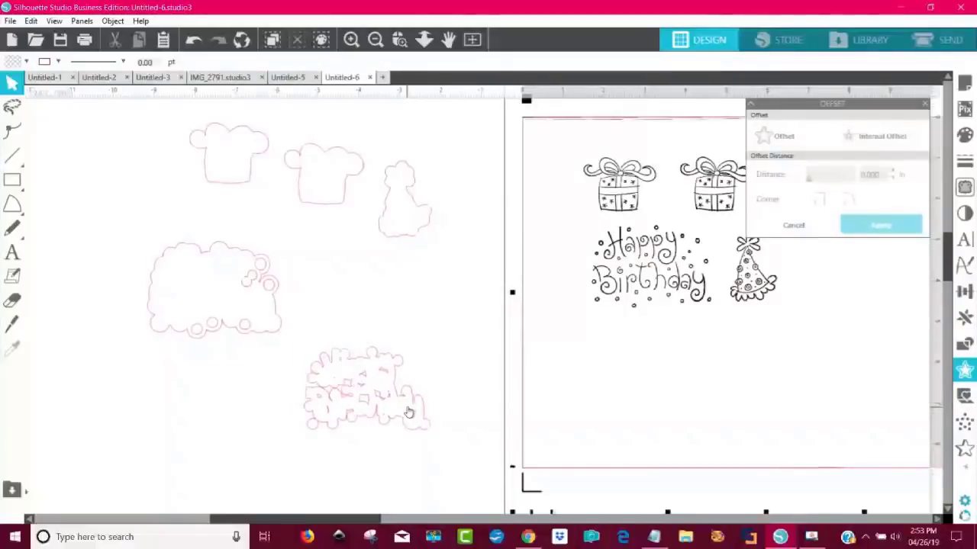
pyautogui.click(346, 363)
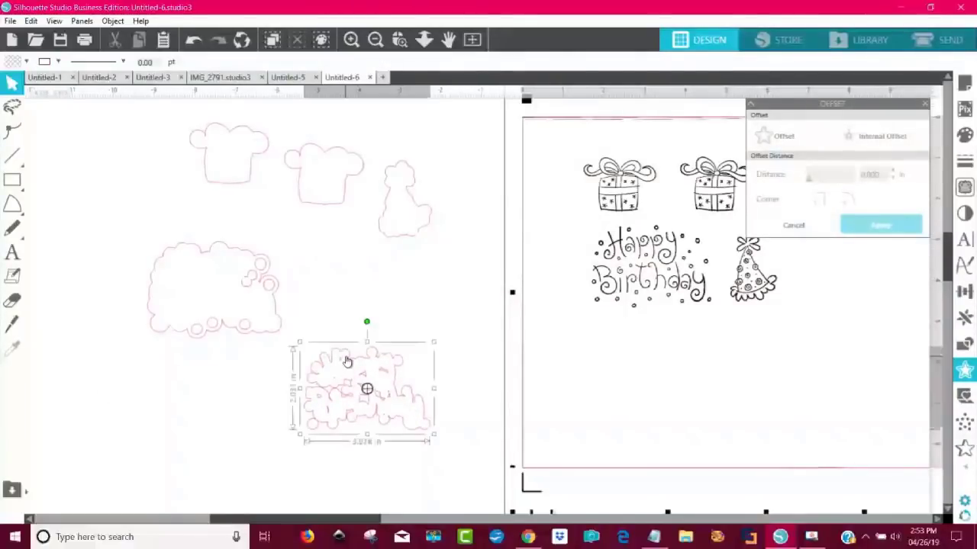
pyautogui.press('Delete')
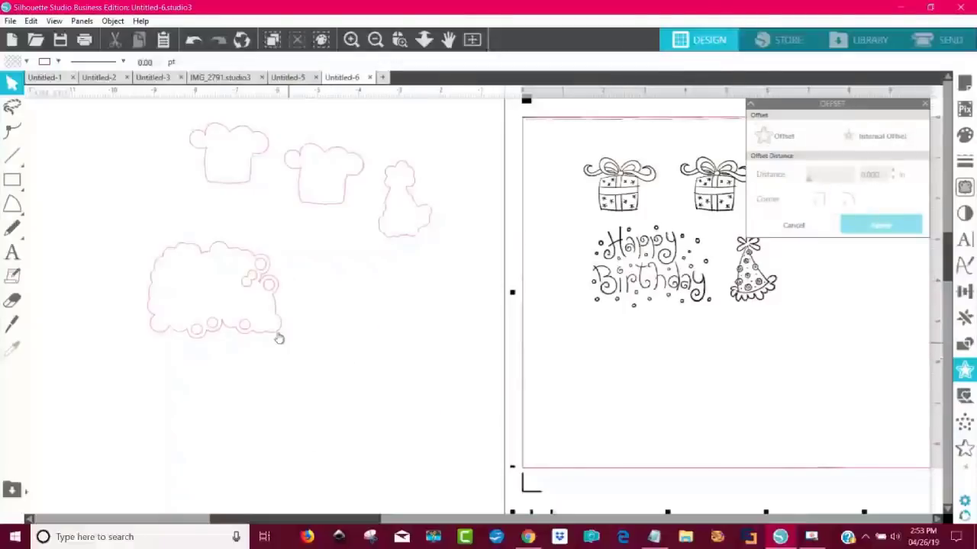
# Delete the leftover small circles along the right and lower edges inside the Happy Birthday outline
pyautogui.click(251, 290)
pyautogui.press('Delete')
pyautogui.click(258, 267)
pyautogui.press('Delete')
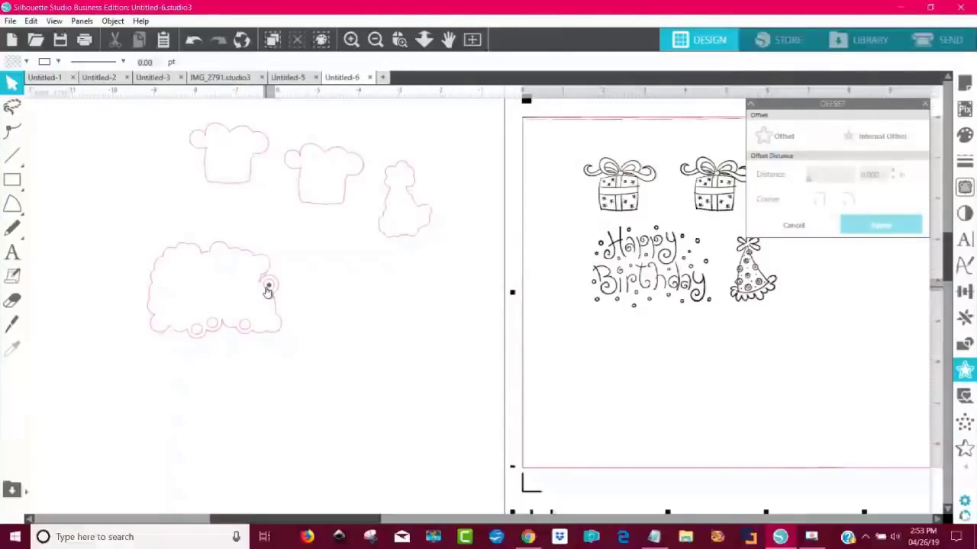
pyautogui.click(267, 289)
pyautogui.press('Delete')
pyautogui.click(214, 327)
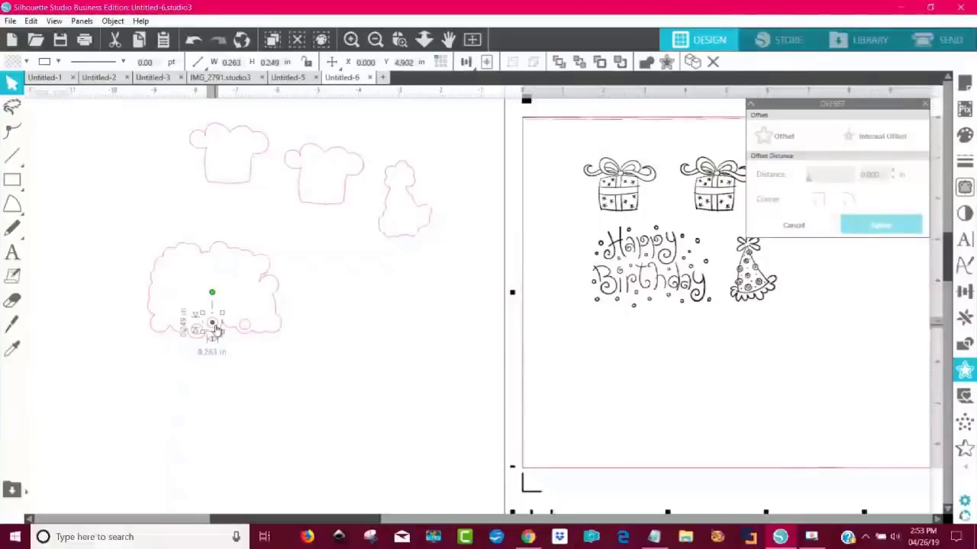
pyautogui.press('Delete')
pyautogui.click(249, 329)
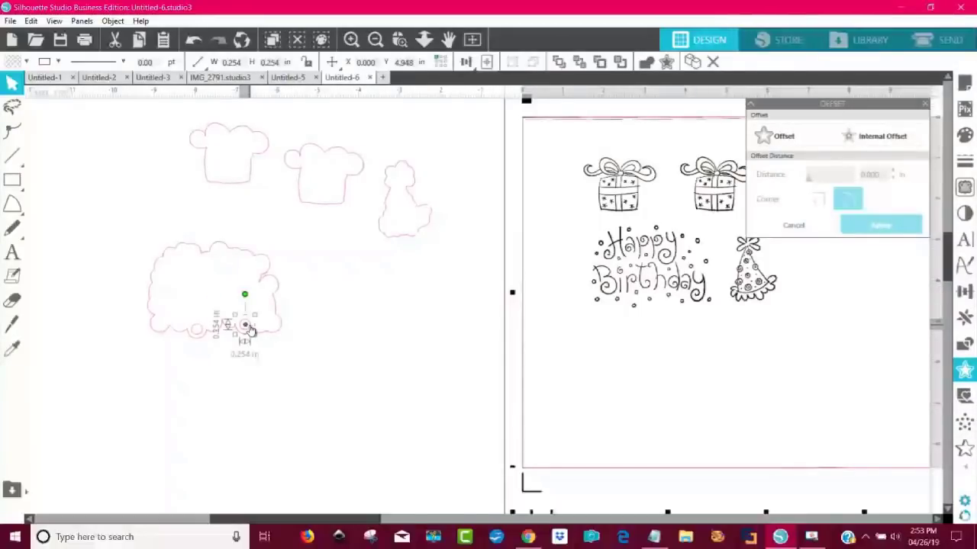
pyautogui.press('Delete')
pyautogui.click(197, 333)
pyautogui.press('Delete')
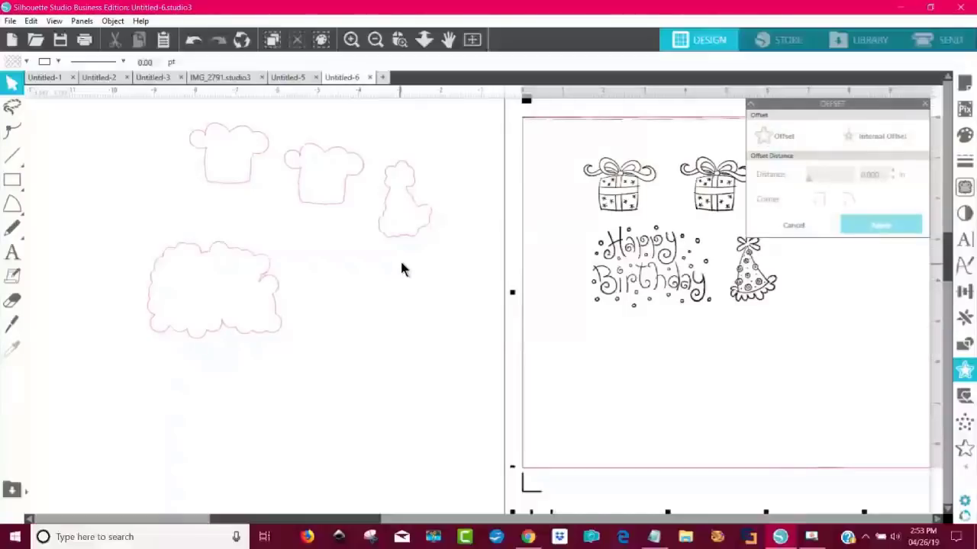
# Edit the Happy Birthday outline's points and delete the three points forming the narrow notch on its right edge
pyautogui.click(401, 42)
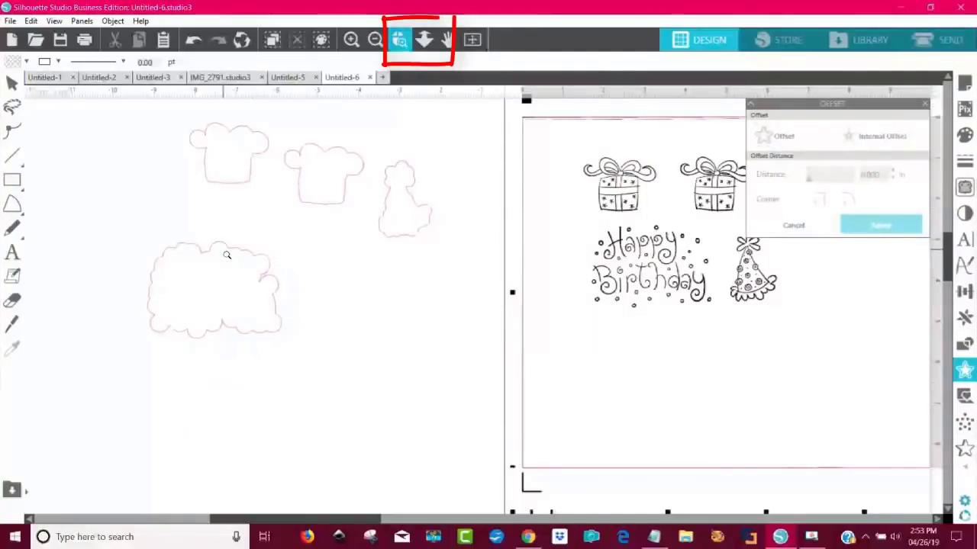
pyautogui.moveTo(230, 257); pyautogui.dragTo(293, 302)
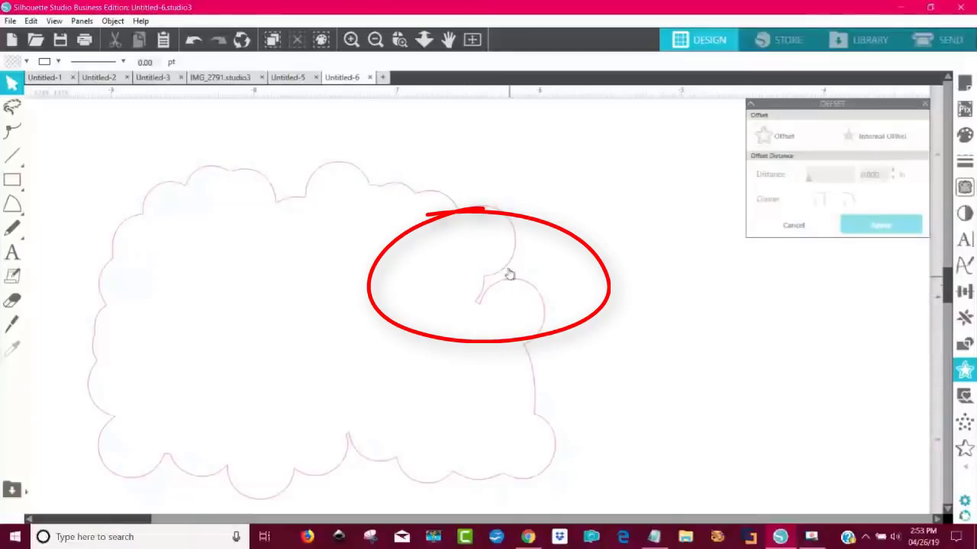
pyautogui.doubleClick(501, 216)
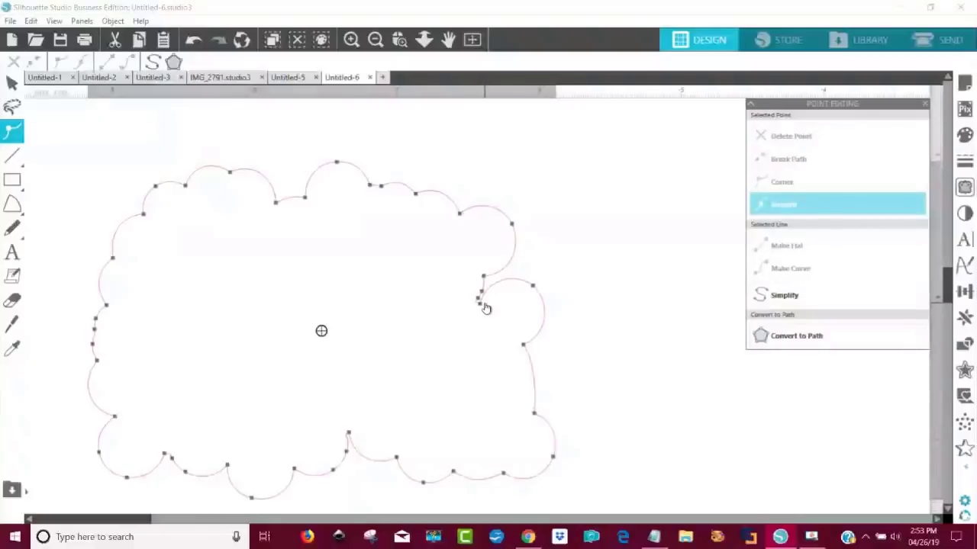
pyautogui.press('r')
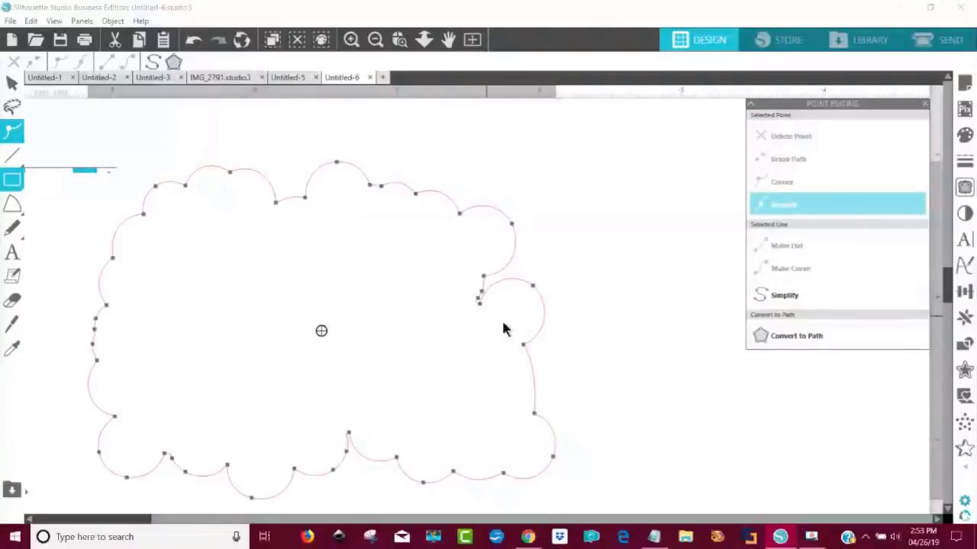
pyautogui.click(480, 307)
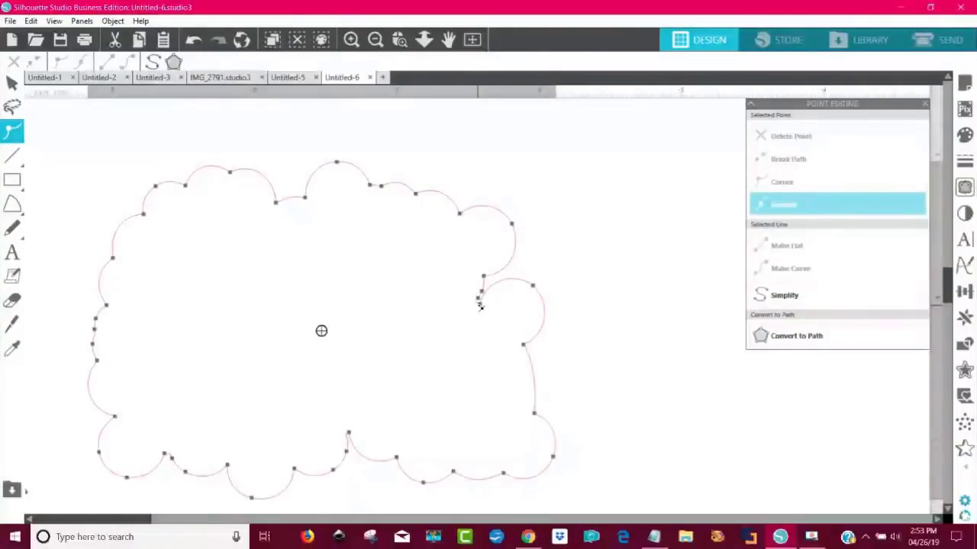
pyautogui.click(479, 305)
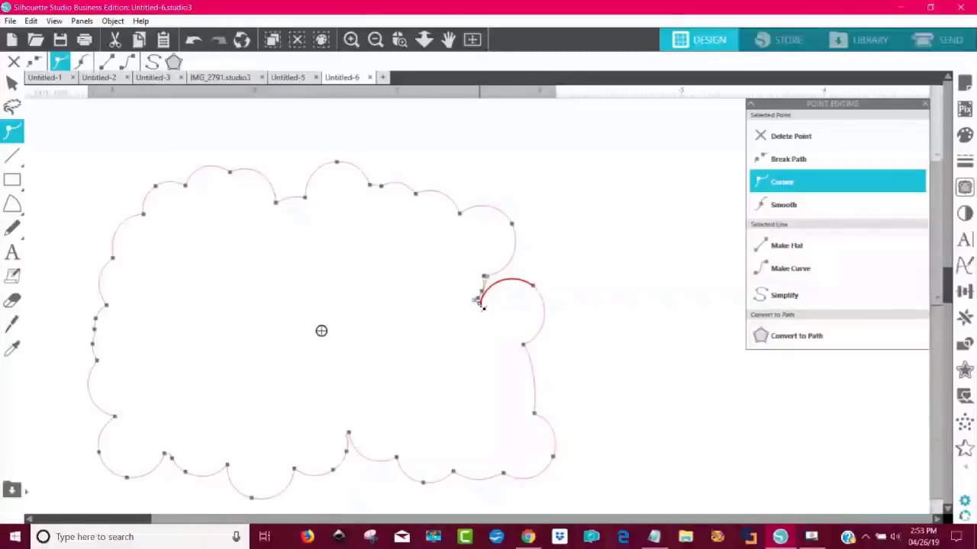
pyautogui.rightClick(483, 306)
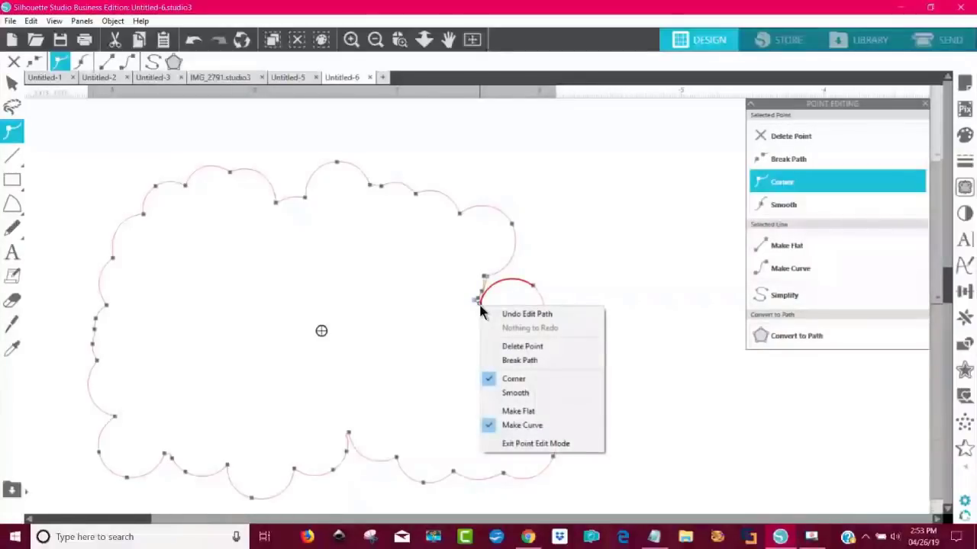
pyautogui.click(519, 347)
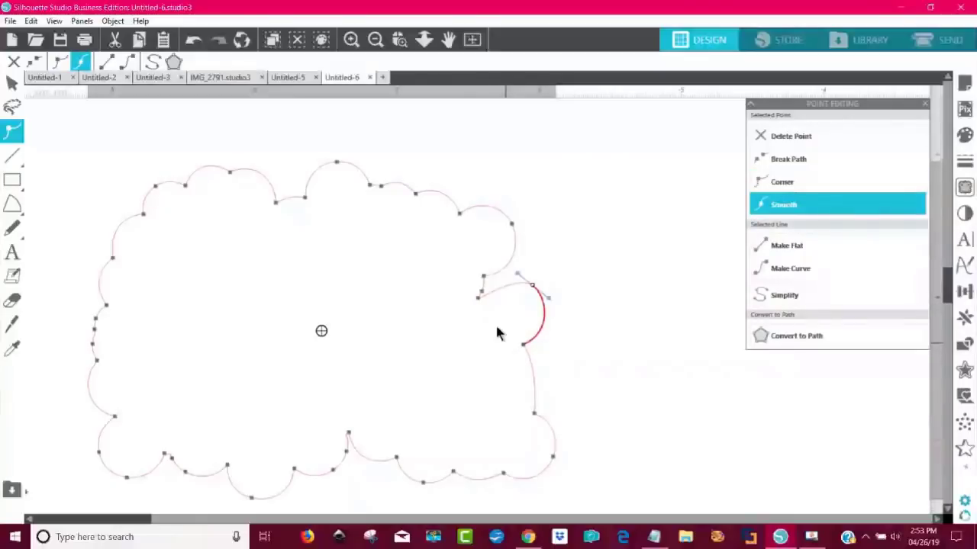
pyautogui.rightClick(477, 296)
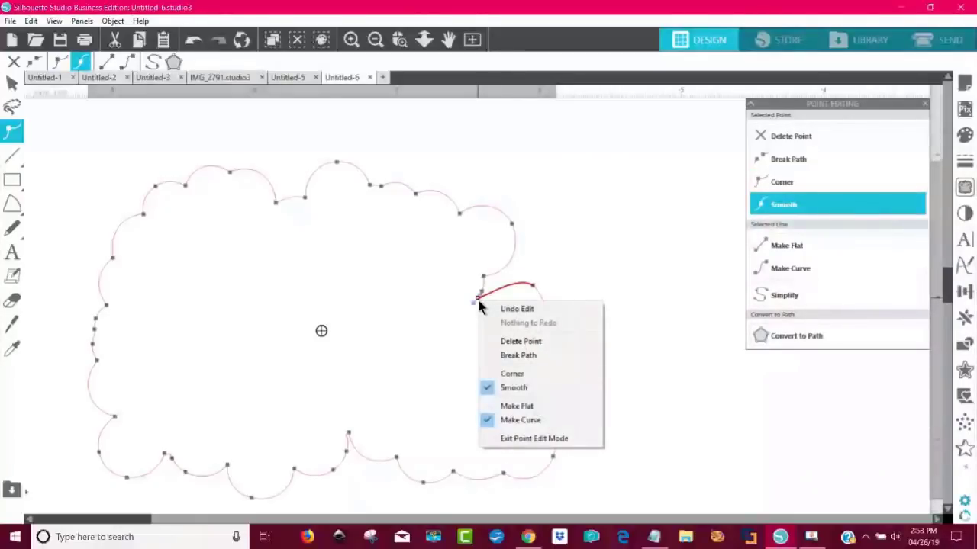
pyautogui.click(510, 341)
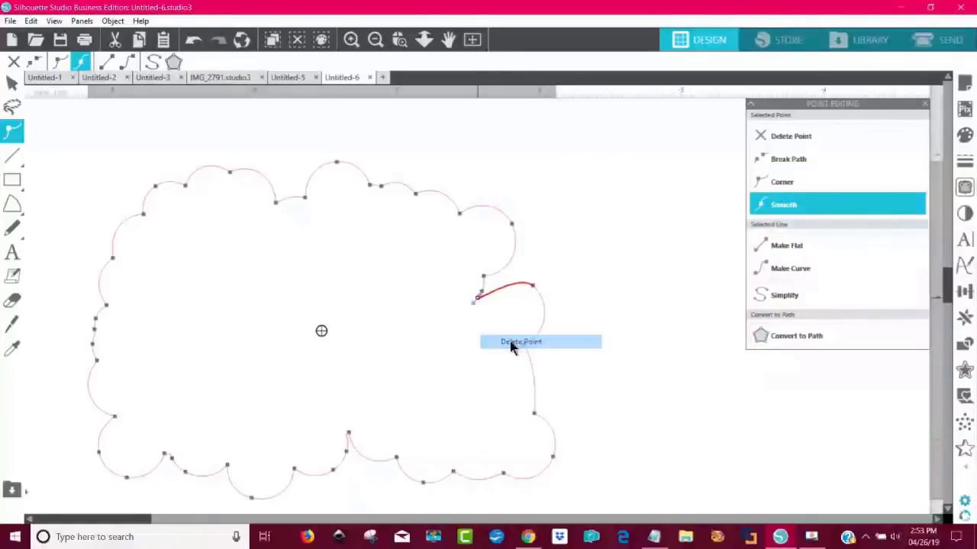
pyautogui.rightClick(483, 293)
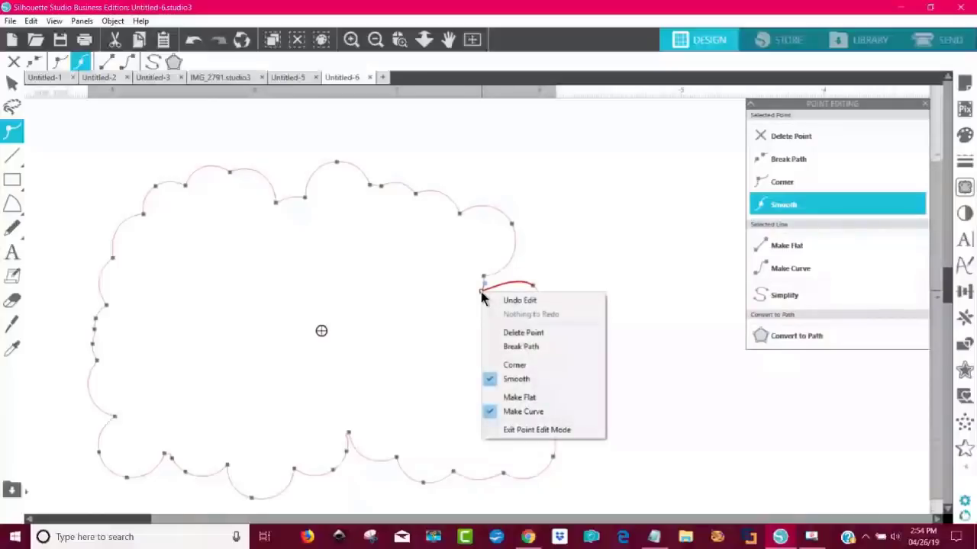
pyautogui.click(515, 333)
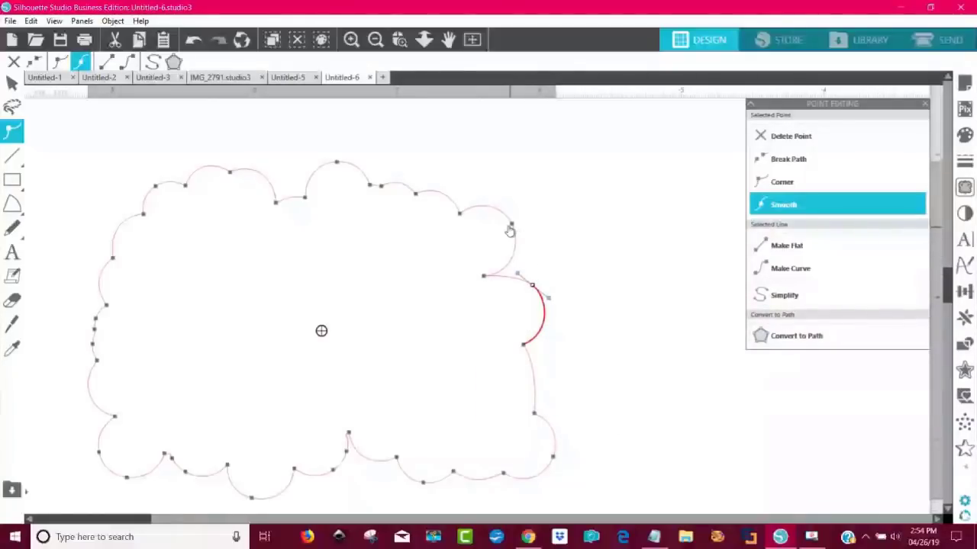
# Delete the inward corner point of the notch on the Happy Birthday outline's right edge and leave point editing
pyautogui.rightClick(484, 278)
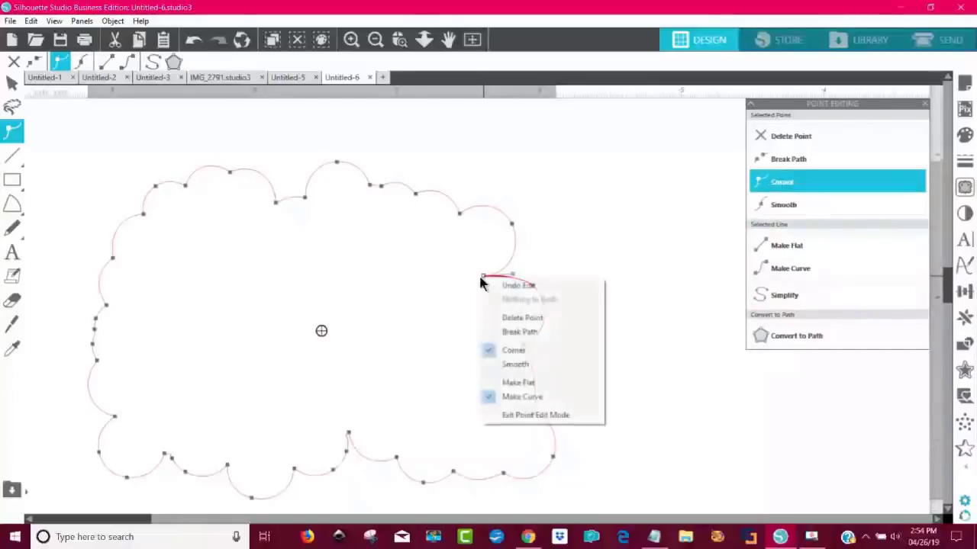
pyautogui.click(525, 324)
pyautogui.click(655, 272)
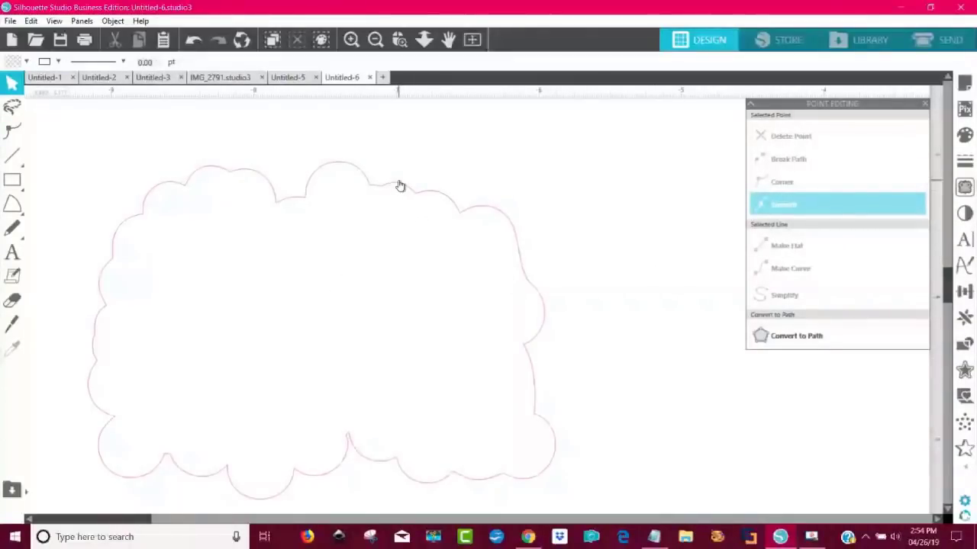
# Trace all four stamped drawings on the mat with the threshold raised to 68 %, using the plain Trace style
pyautogui.scroll(-5, 400, 185)
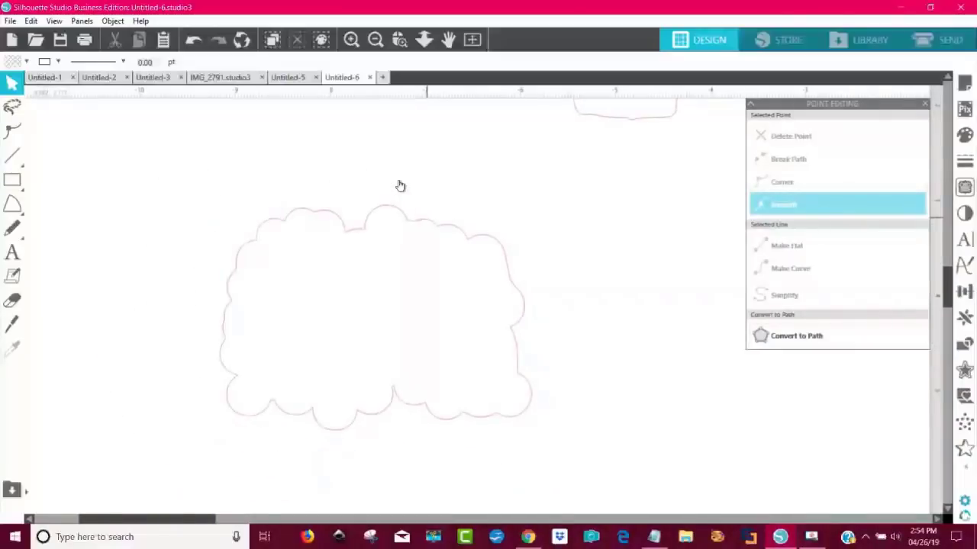
pyautogui.scroll(-5, 399, 186)
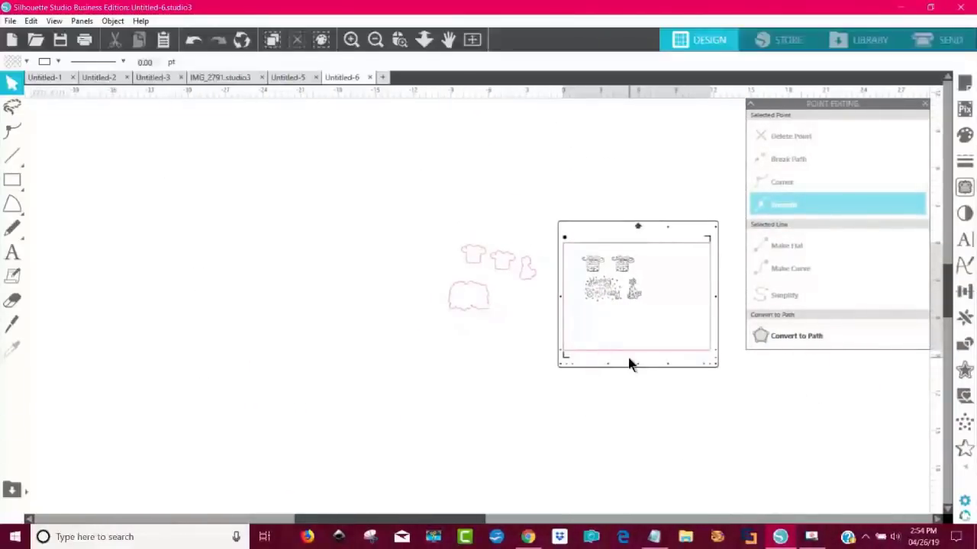
pyautogui.scroll(5, 629, 364)
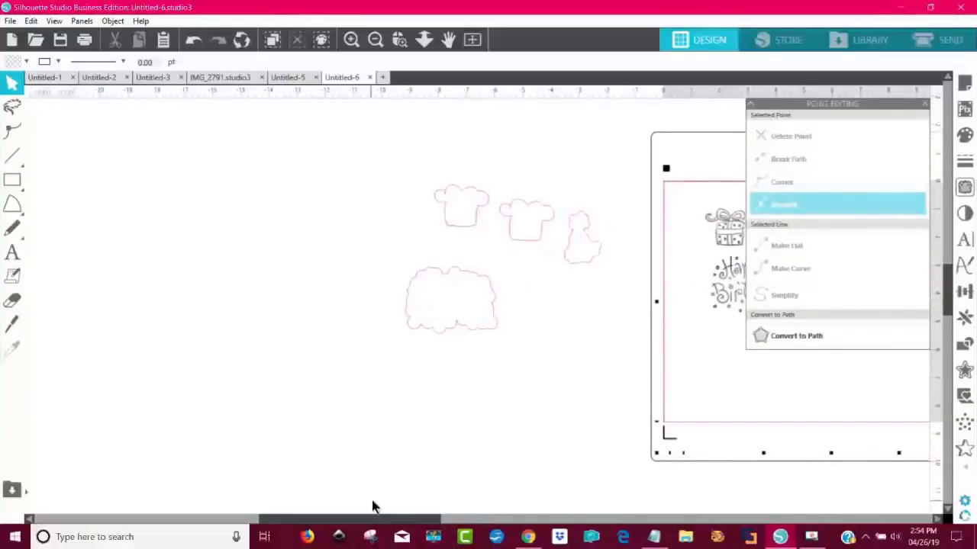
pyautogui.moveTo(362, 523); pyautogui.dragTo(464, 523)
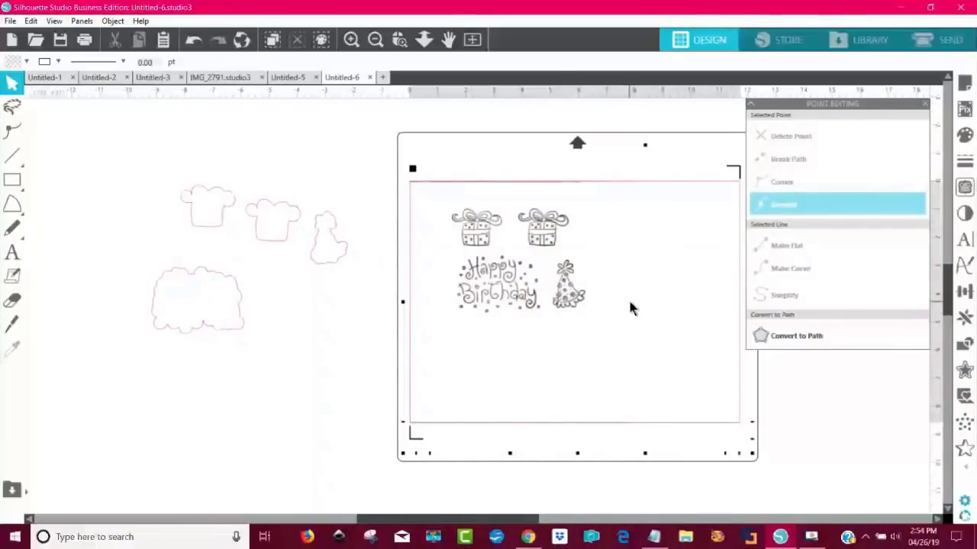
pyautogui.click(965, 188)
pyautogui.click(811, 157)
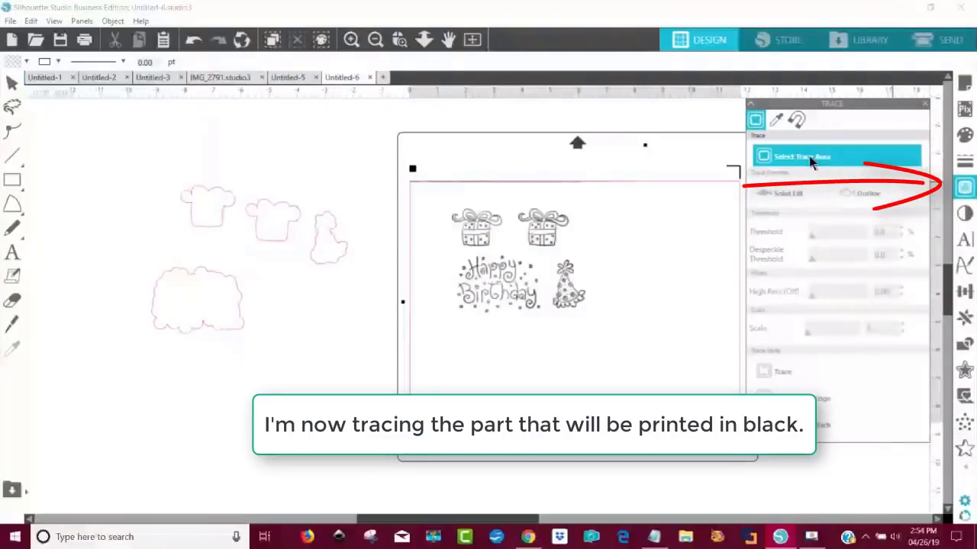
pyautogui.moveTo(436, 199); pyautogui.dragTo(618, 331)
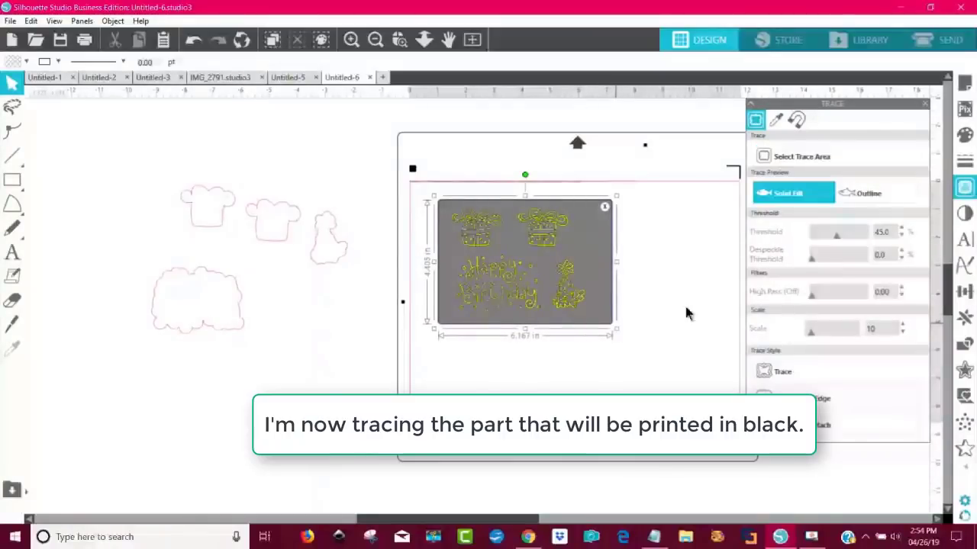
pyautogui.click(846, 238)
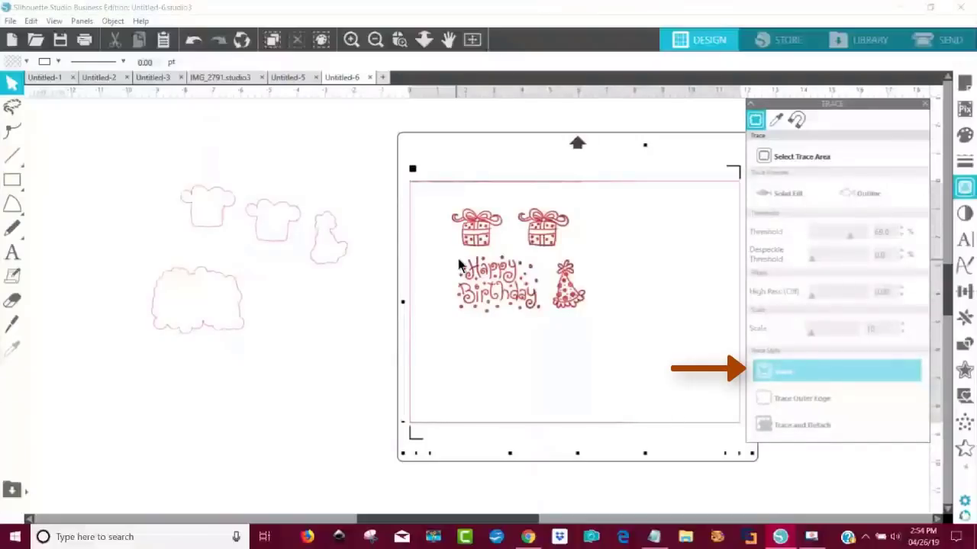
# Move the traced artwork off the mat, below the offset cut lines, and release its compound path
pyautogui.moveTo(477, 266); pyautogui.dragTo(296, 367)
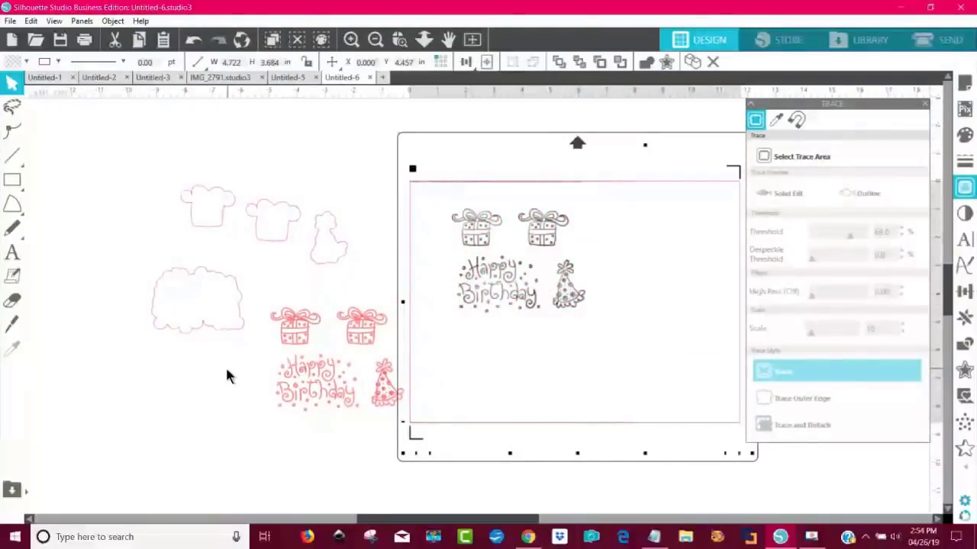
pyautogui.click(298, 344)
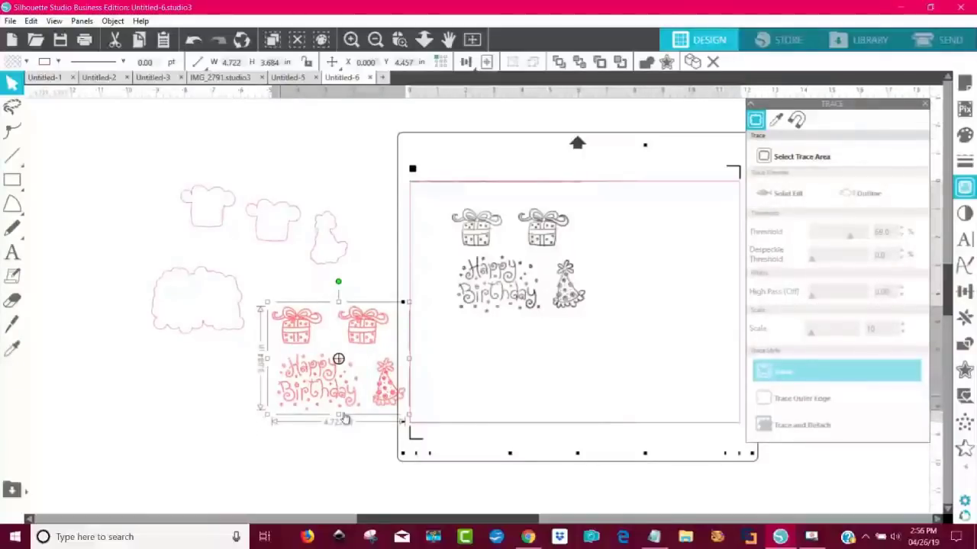
pyautogui.click(307, 441)
pyautogui.click(297, 326)
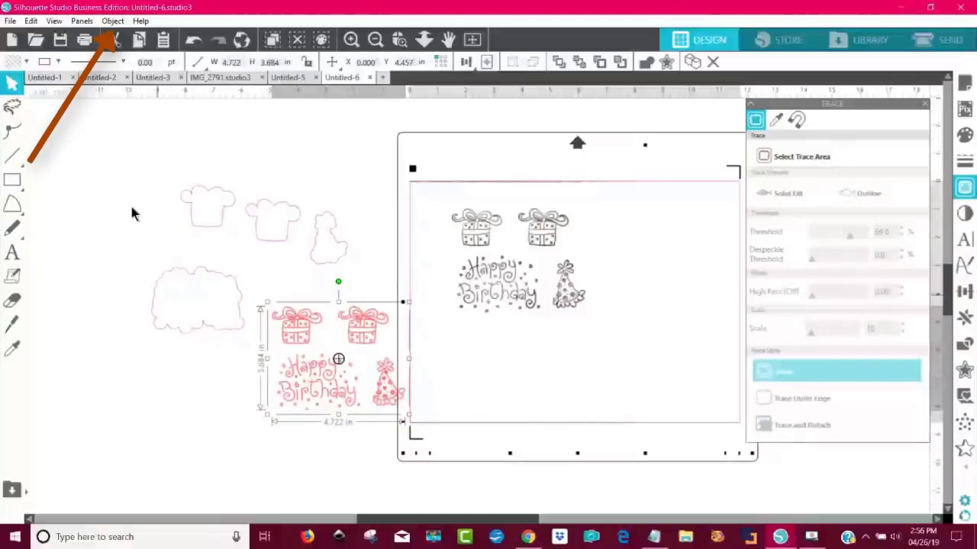
pyautogui.click(113, 20)
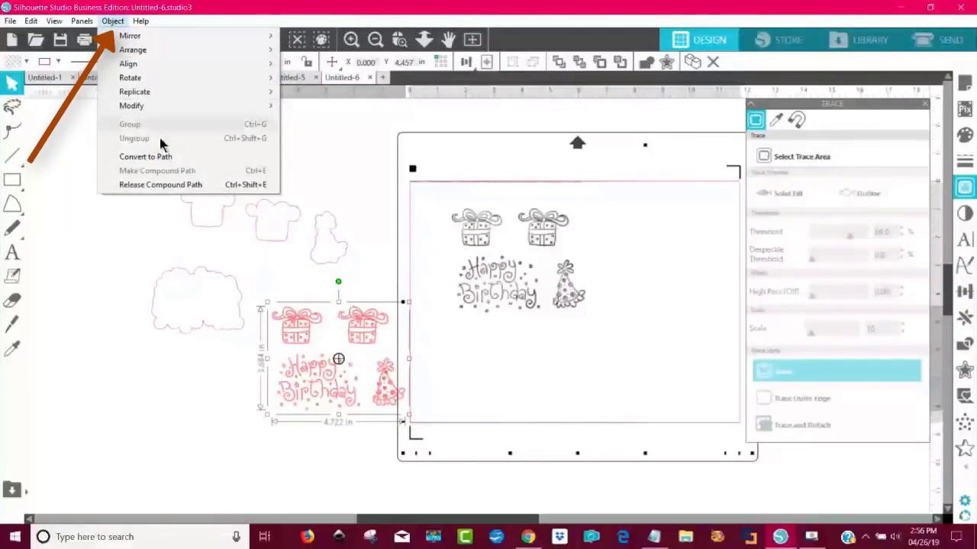
pyautogui.click(180, 185)
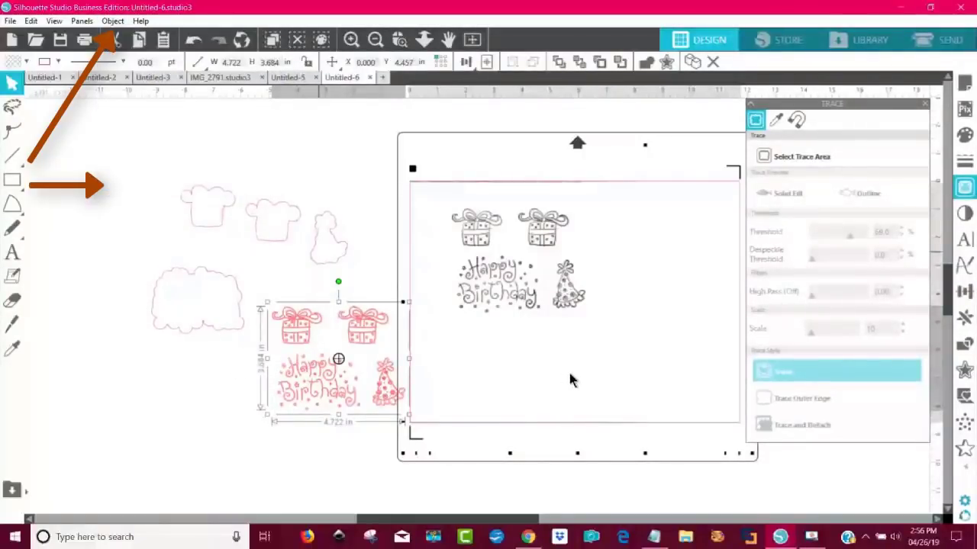
pyautogui.click(572, 380)
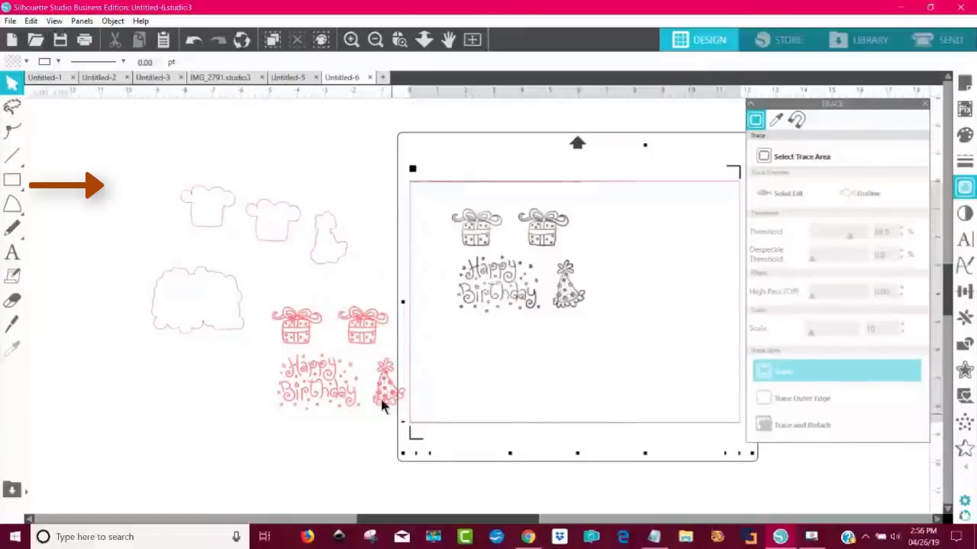
# Combine all pieces of the traced party hat into one compound path and move it above the other tracings
pyautogui.click(382, 370)
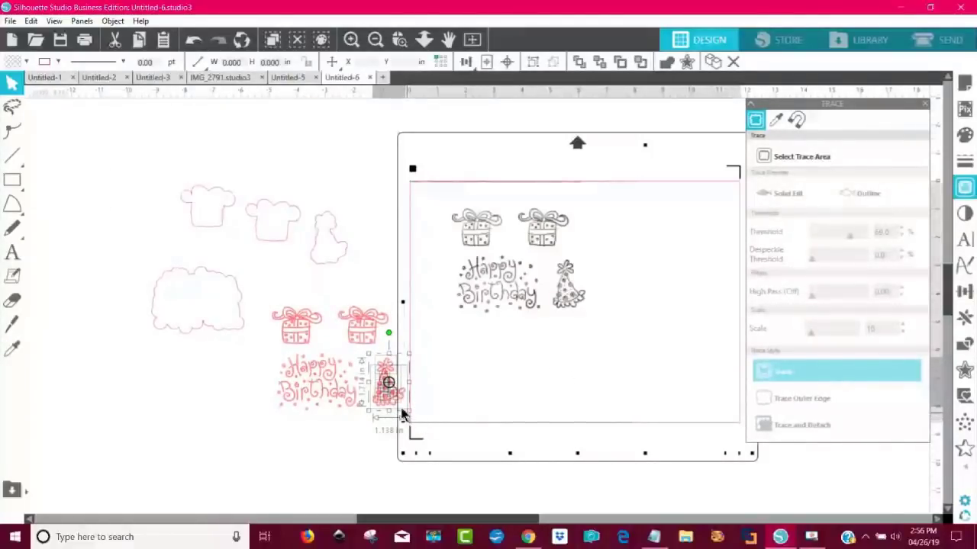
pyautogui.rightClick(395, 400)
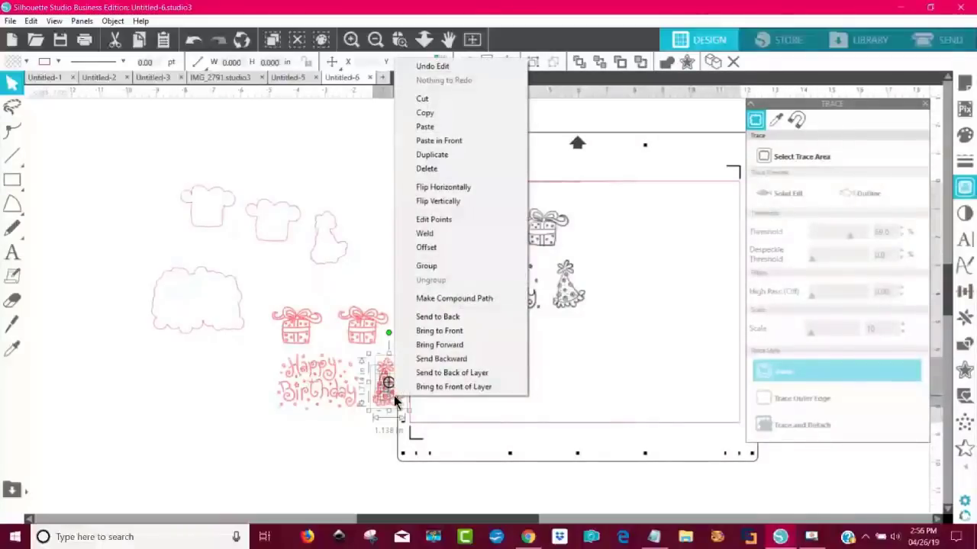
pyautogui.click(442, 299)
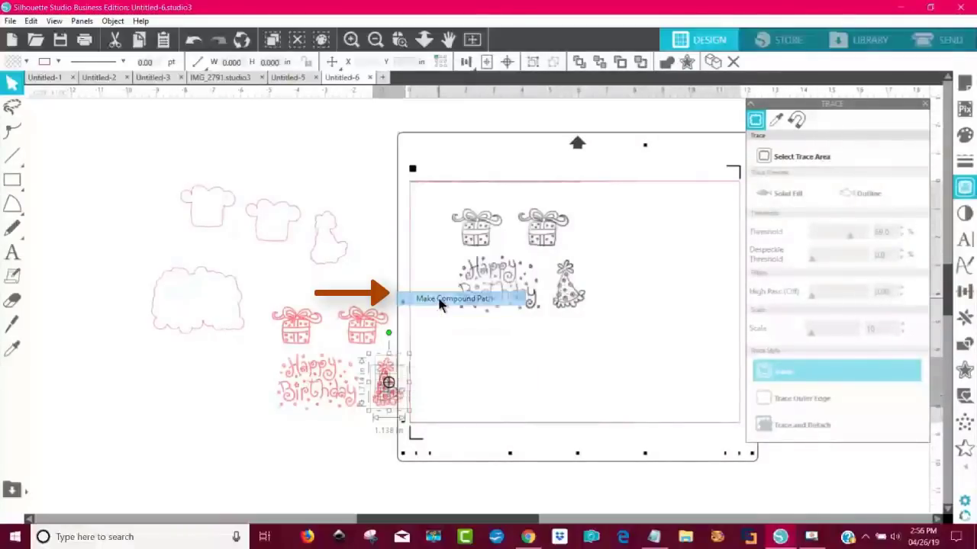
pyautogui.moveTo(390, 394); pyautogui.dragTo(387, 218)
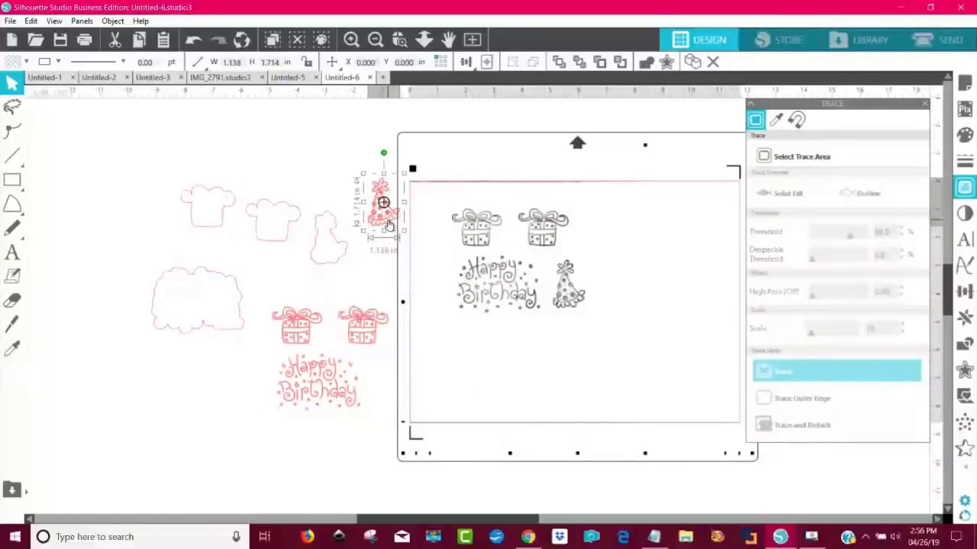
# Give the traced party hat a black fill and a black line colour
pyautogui.click(26, 61)
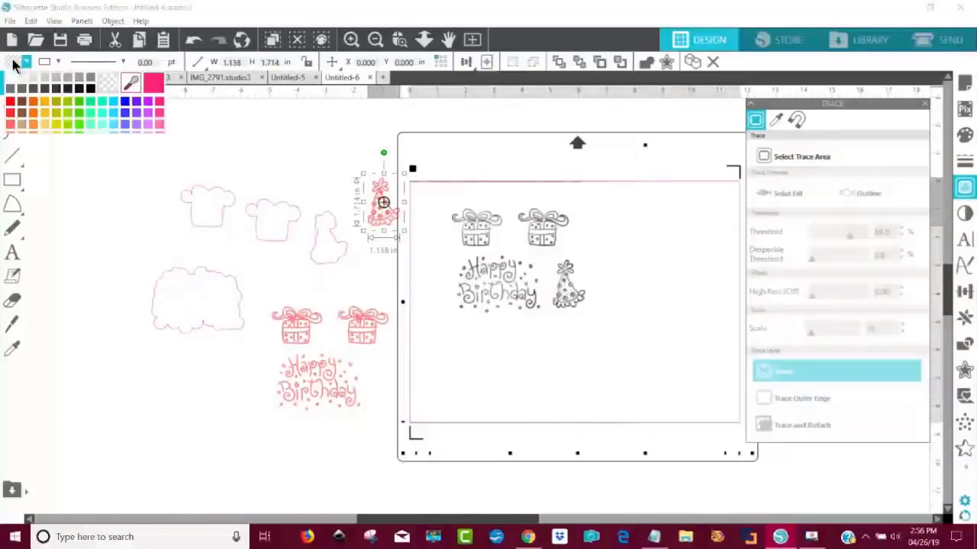
pyautogui.click(90, 88)
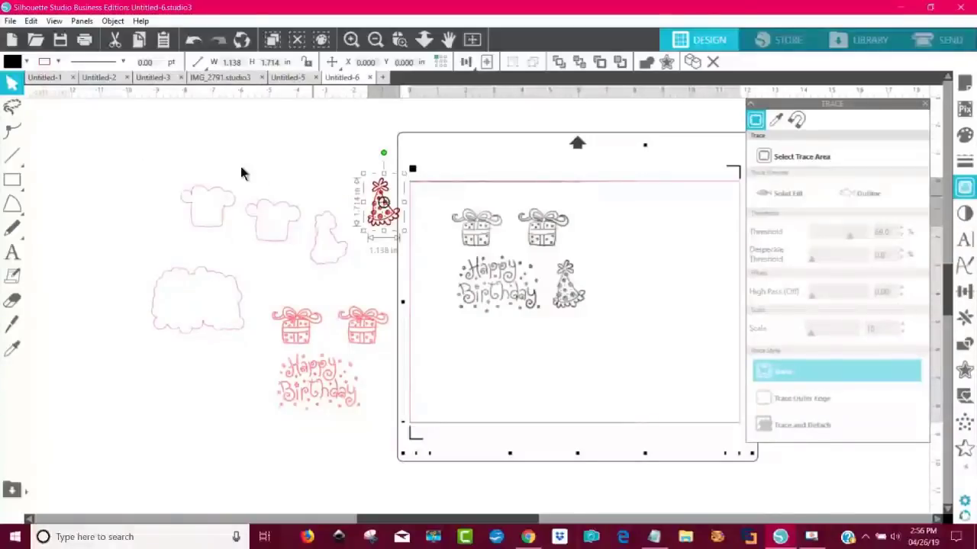
pyautogui.click(45, 62)
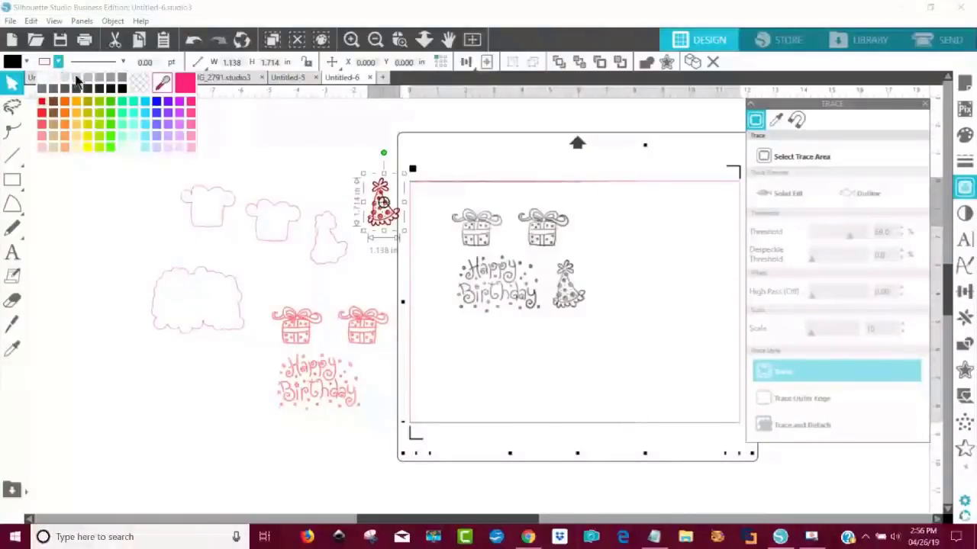
pyautogui.click(123, 88)
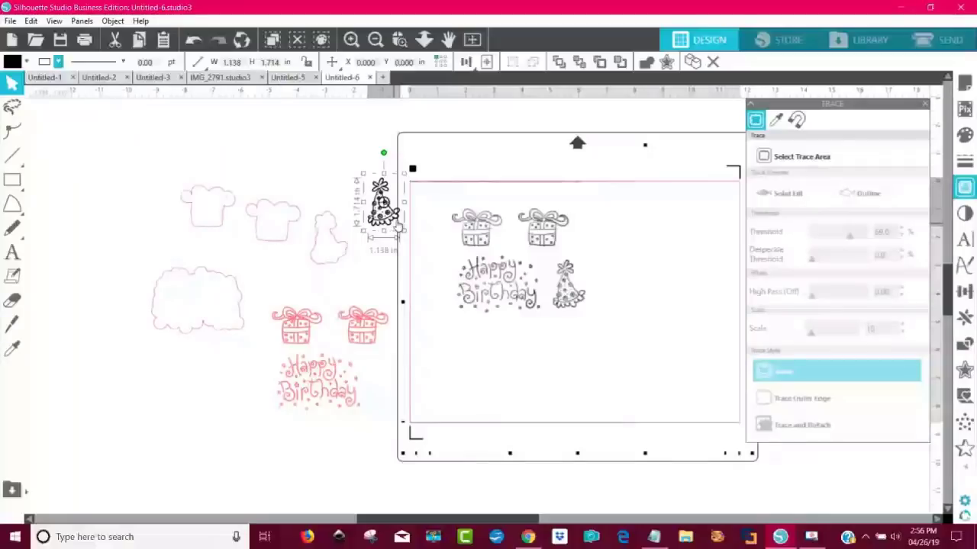
# Place the black party hat inside its matching offset outline and deselect it
pyautogui.click(338, 196)
pyautogui.click(375, 188)
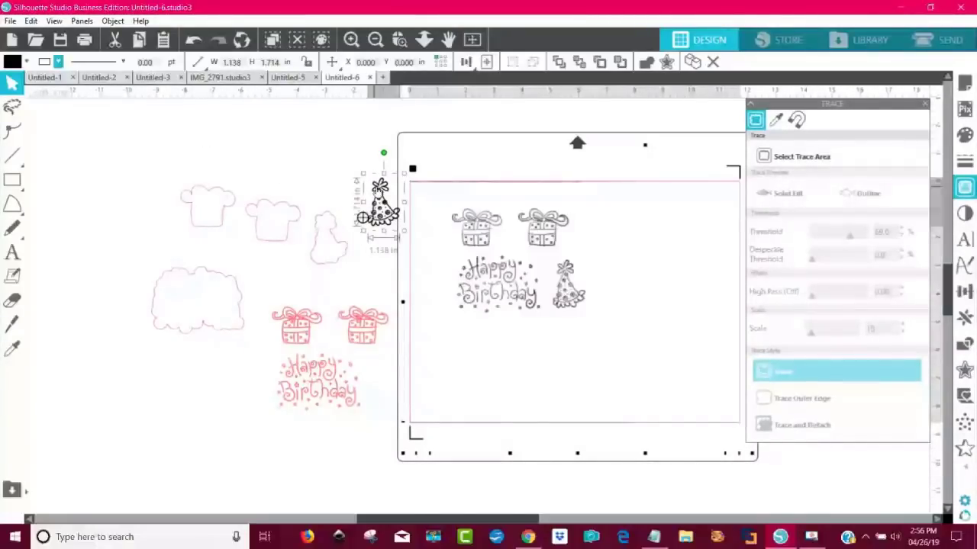
pyautogui.moveTo(363, 218); pyautogui.dragTo(311, 254)
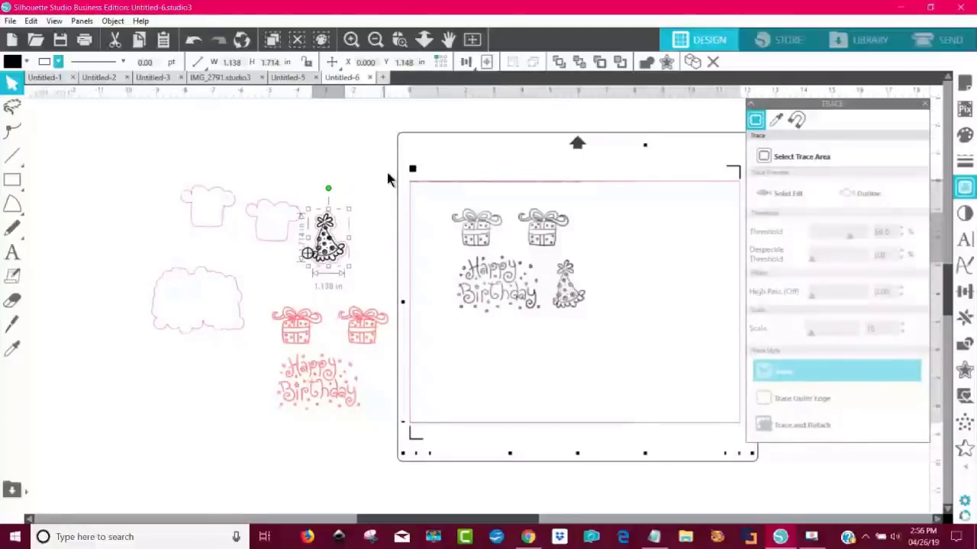
pyautogui.click(388, 178)
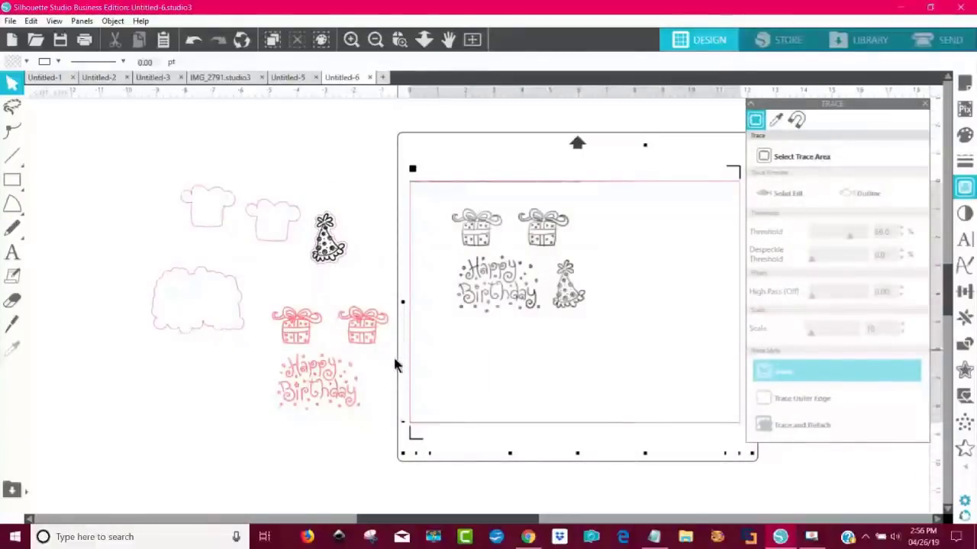
# Select all pieces of the right-hand traced gift and make them one compound path
pyautogui.click(367, 344)
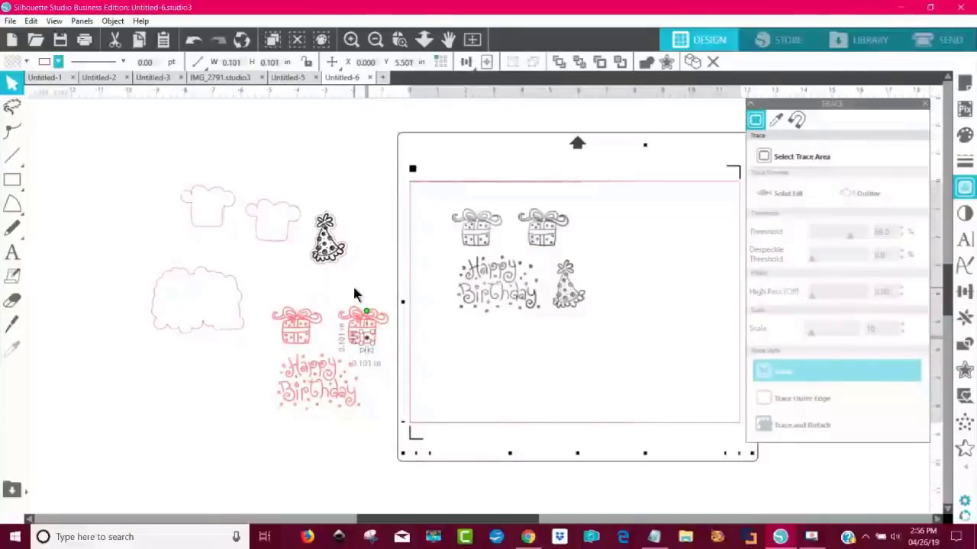
pyautogui.moveTo(351, 305); pyautogui.dragTo(396, 360)
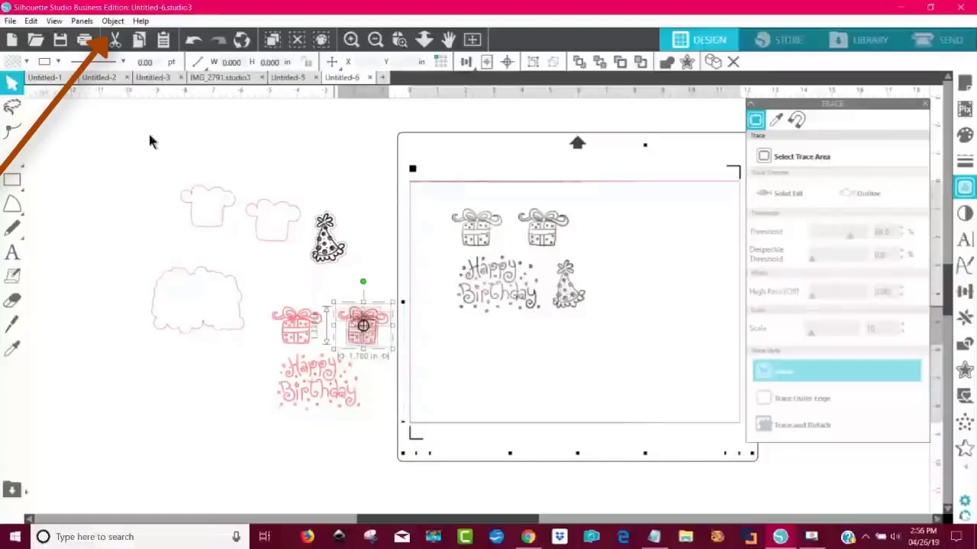
pyautogui.click(112, 22)
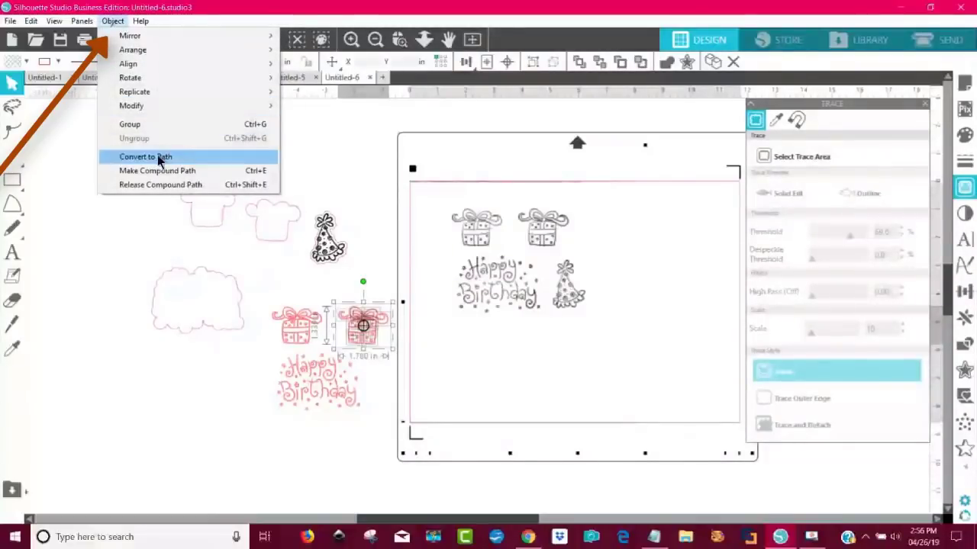
pyautogui.click(161, 169)
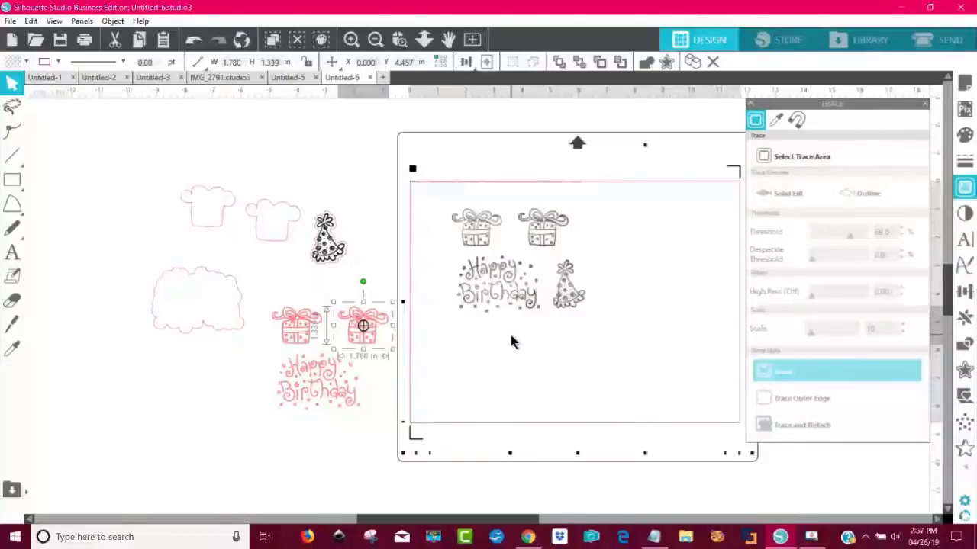
# Give the right-hand traced gift a black line colour and a black fill
pyautogui.click(399, 39)
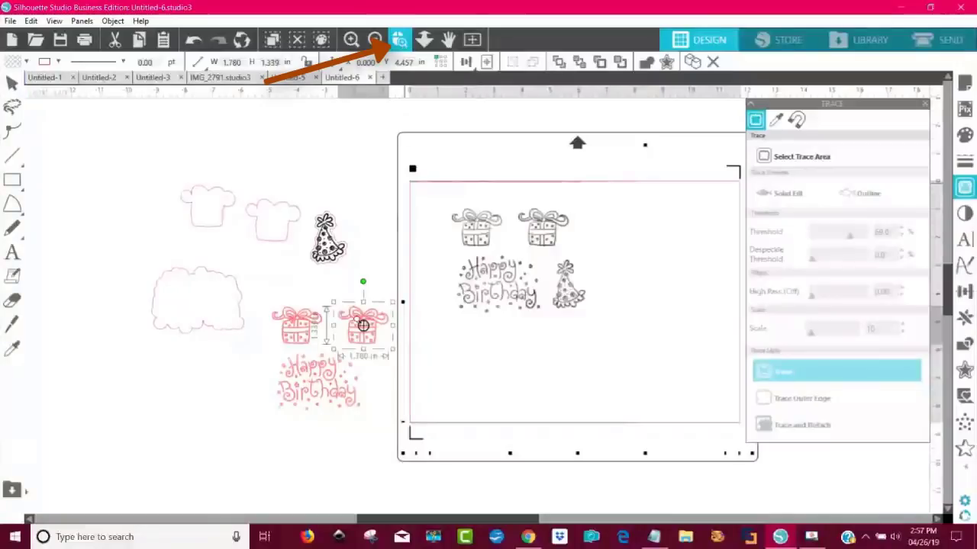
pyautogui.click(394, 352)
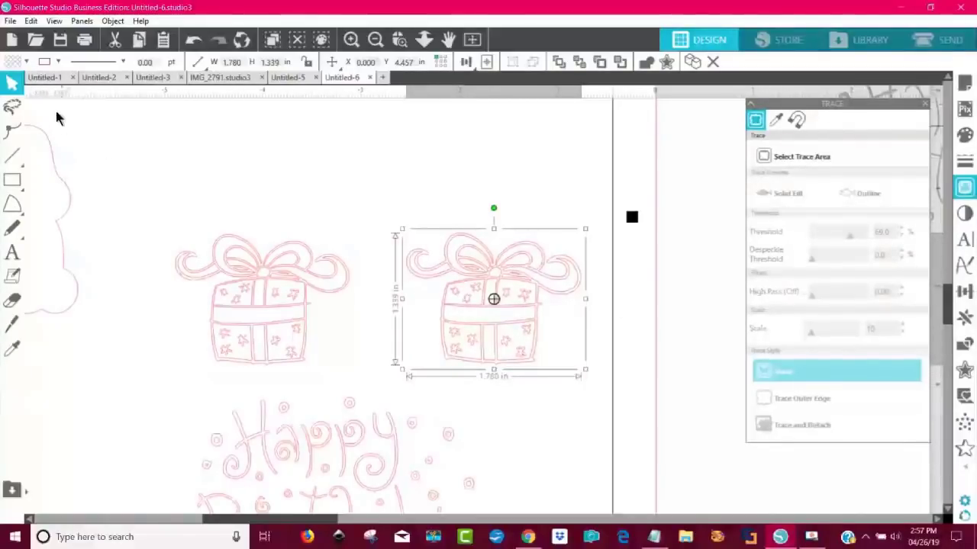
pyautogui.click(44, 63)
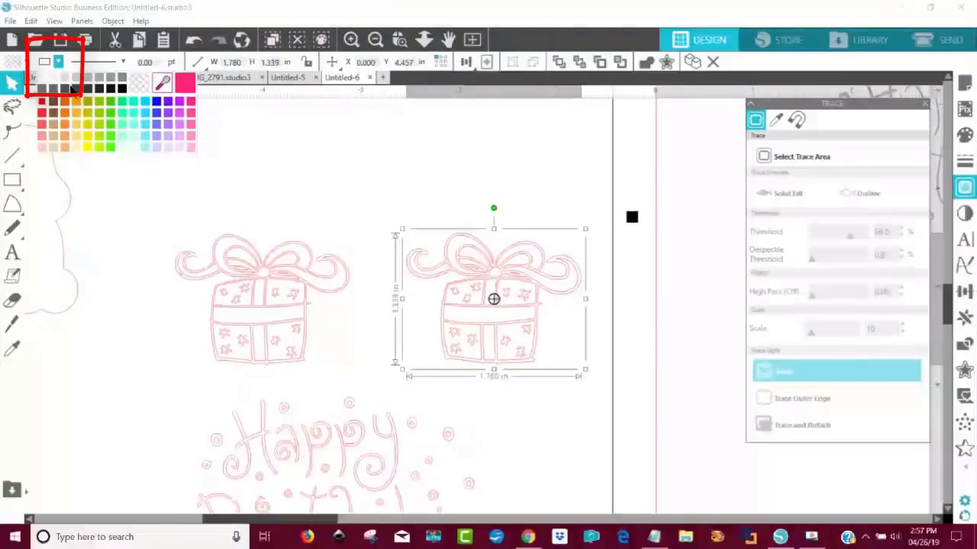
pyautogui.click(122, 92)
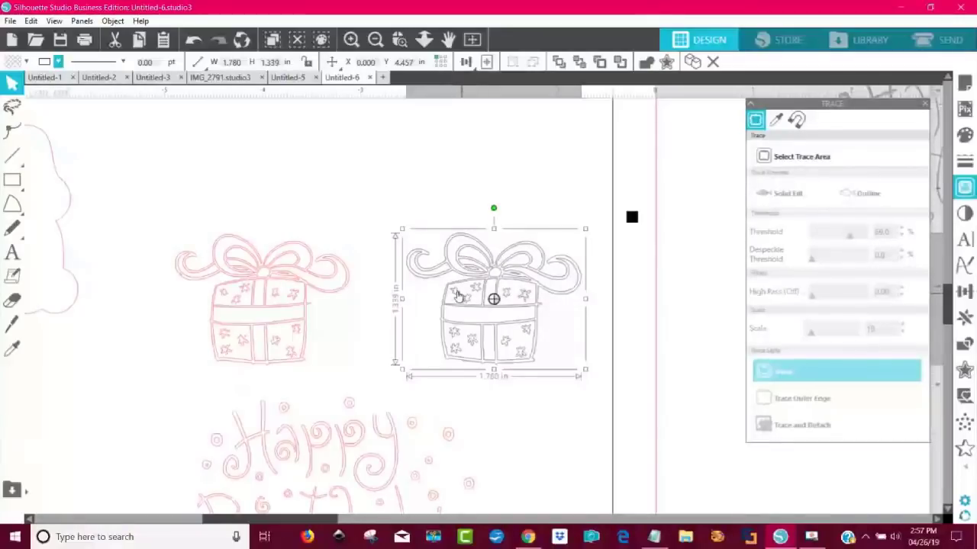
pyautogui.click(27, 64)
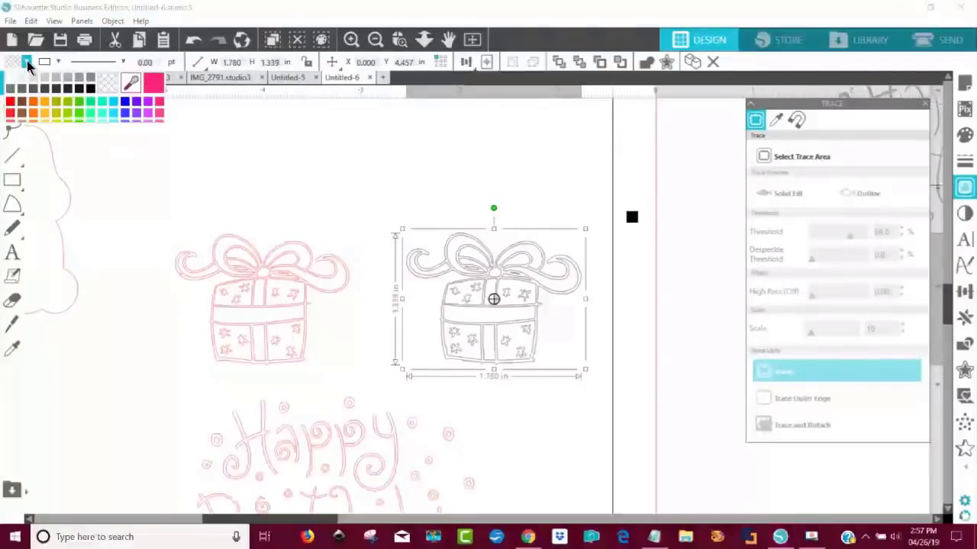
pyautogui.click(90, 89)
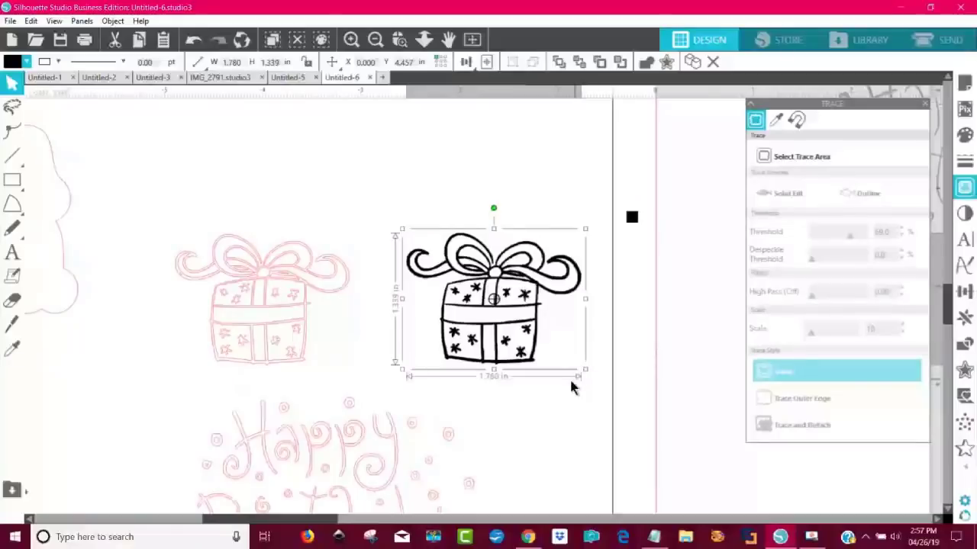
# Delete the left-hand traced gift and put a copy of the black gift in its place
pyautogui.click(195, 245)
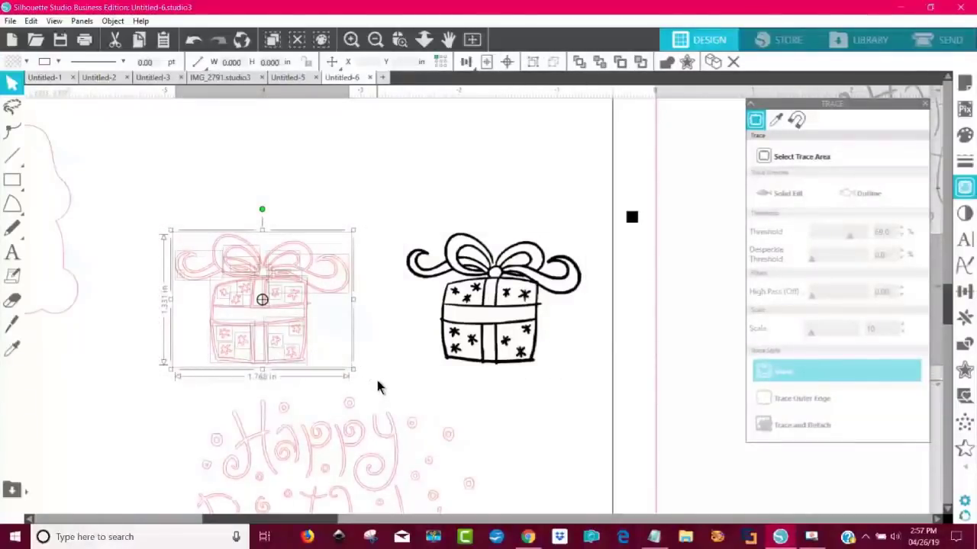
pyautogui.press('Delete')
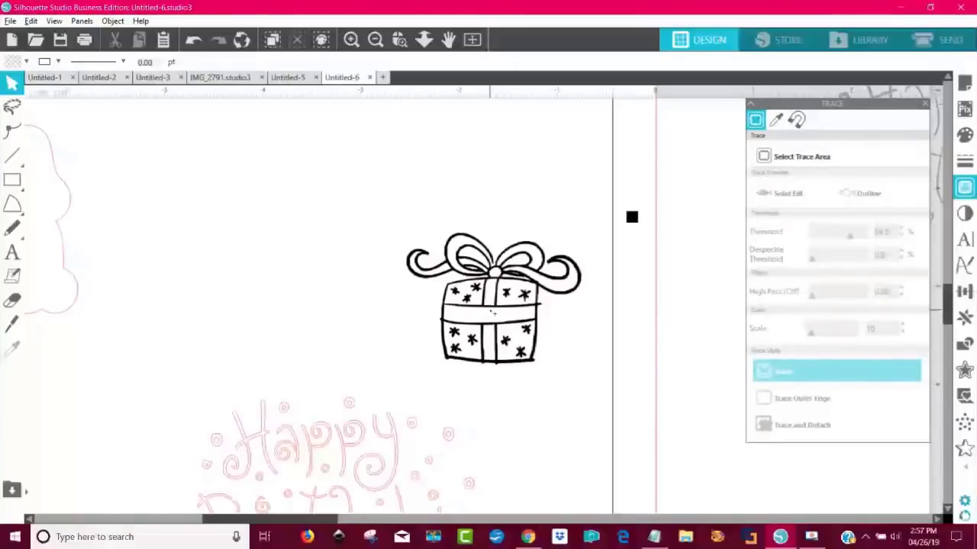
pyautogui.moveTo(493, 313); pyautogui.dragTo(237, 261)
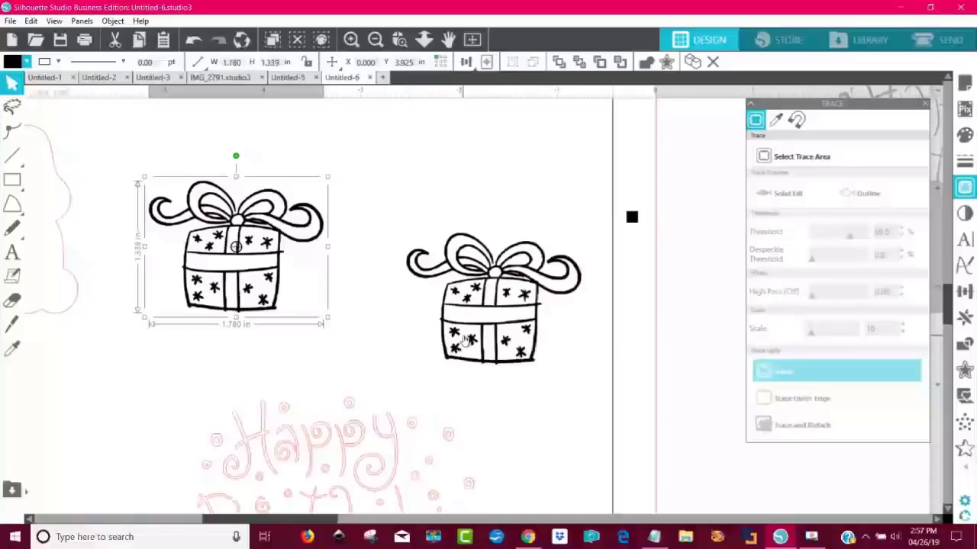
# Move the copied black gift into the left-hand gift outline and centre it, and centre the party hat within its own outline
pyautogui.press('i')
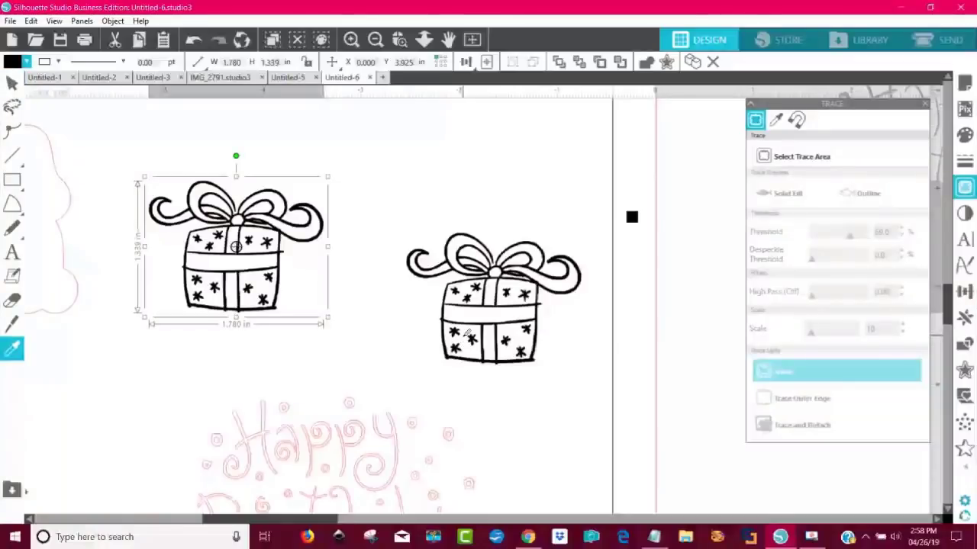
pyautogui.scroll(-5, 467, 333)
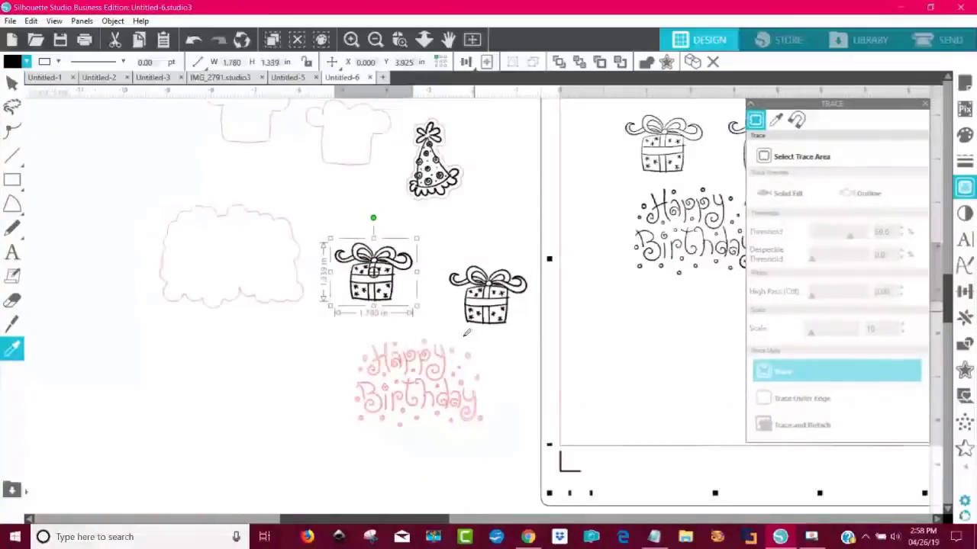
pyautogui.scroll(-3, 467, 333)
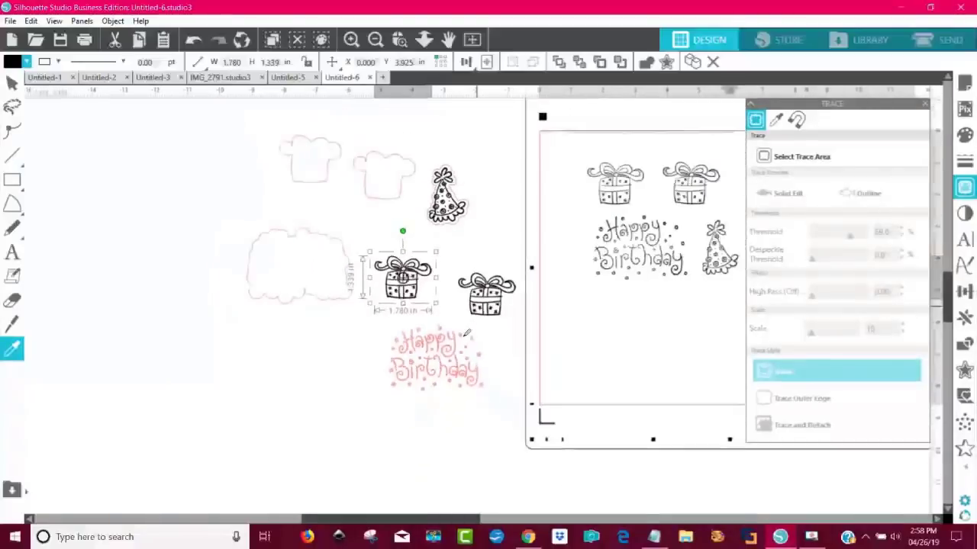
pyautogui.press('v')
pyautogui.moveTo(360, 247)
pyautogui.mouseDown()
pyautogui.moveTo(274, 133)
pyautogui.moveTo(356, 205)
pyautogui.mouseUp()
pyautogui.click(236, 211)
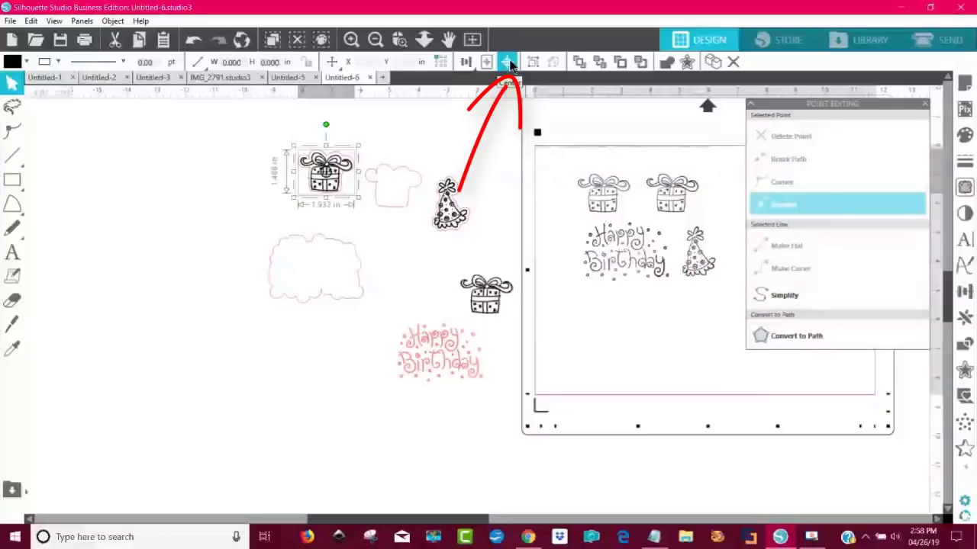
pyautogui.click(469, 142)
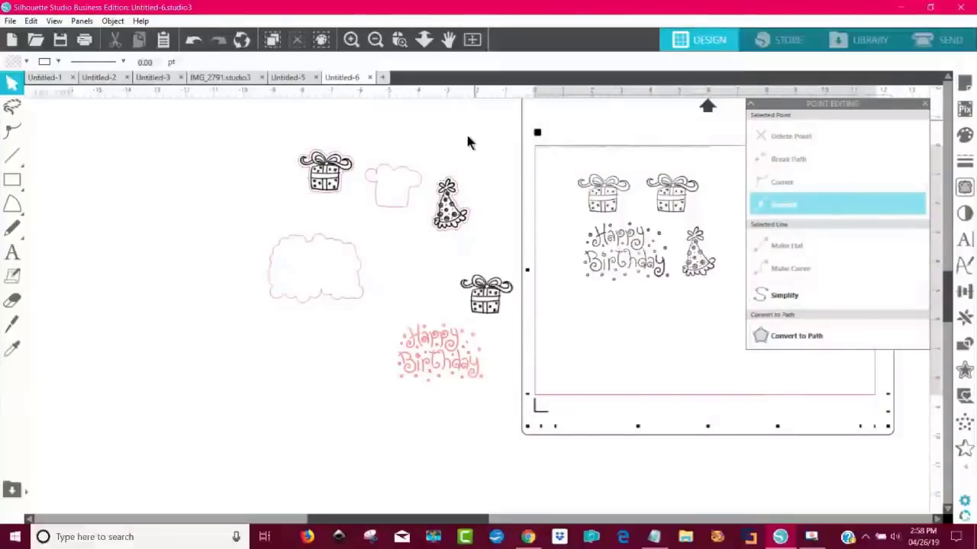
pyautogui.click(448, 205)
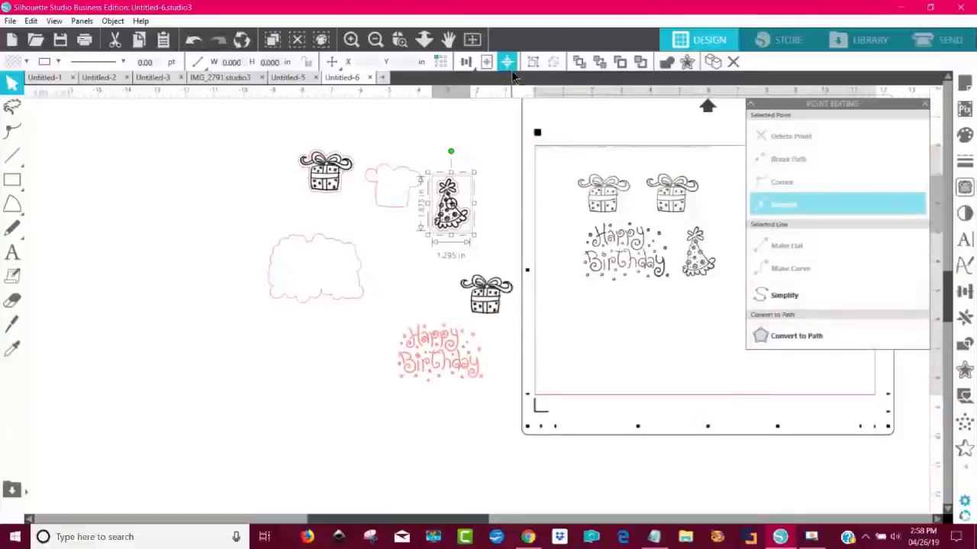
pyautogui.click(463, 316)
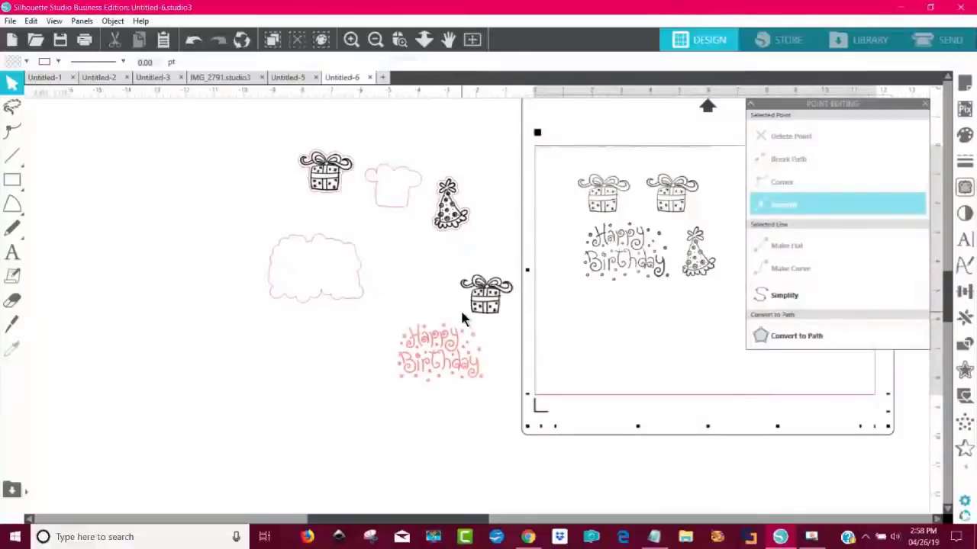
# Move the remaining black gift into the empty gift outline beside the party hat and centre it there
pyautogui.click(487, 304)
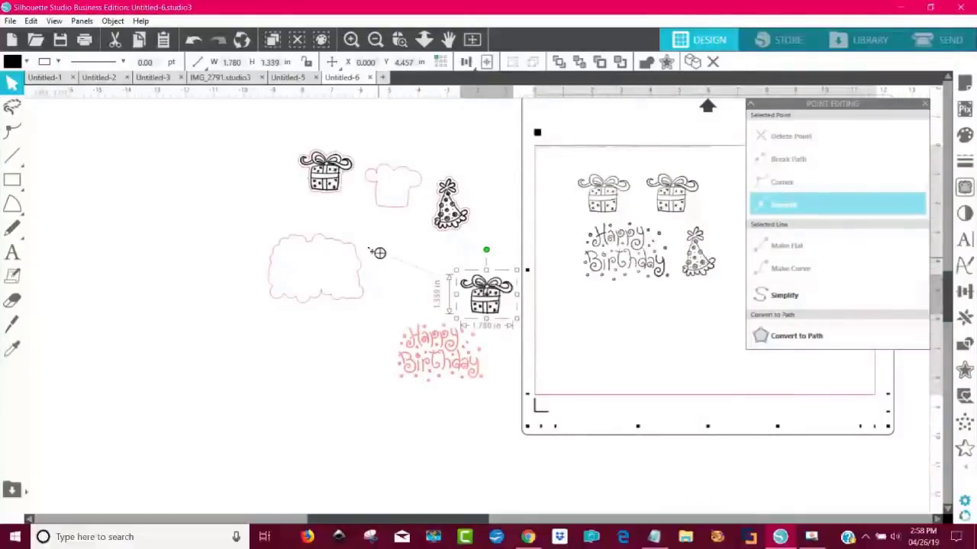
pyautogui.moveTo(464, 291); pyautogui.dragTo(373, 180)
pyautogui.click(411, 263)
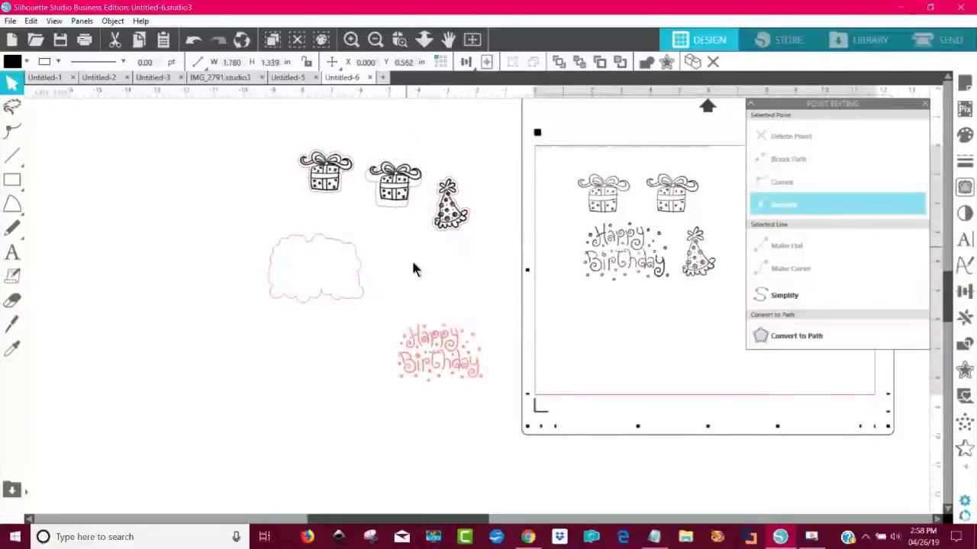
pyautogui.click(396, 200)
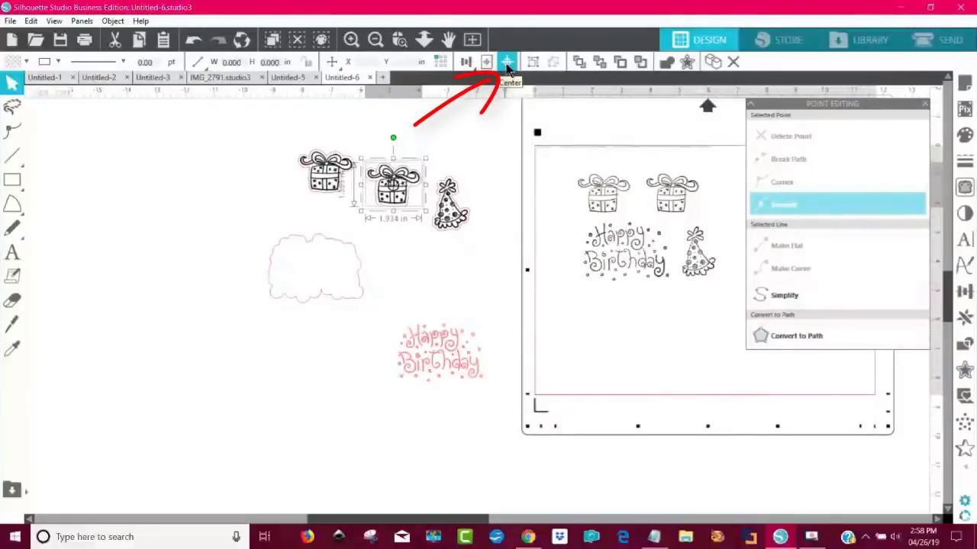
pyautogui.click(520, 287)
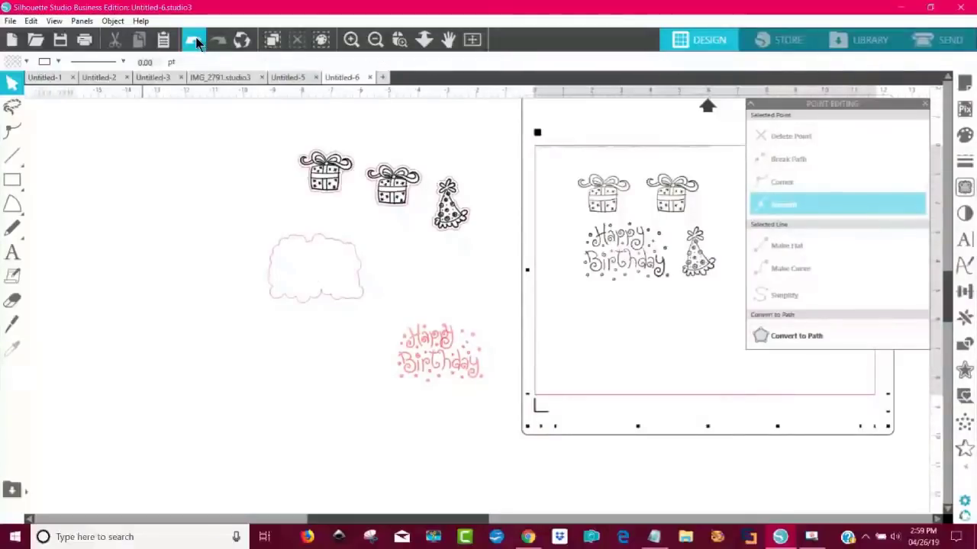
# Select all pieces of the traced Happy Birthday text and group them
pyautogui.moveTo(383, 325); pyautogui.dragTo(509, 400)
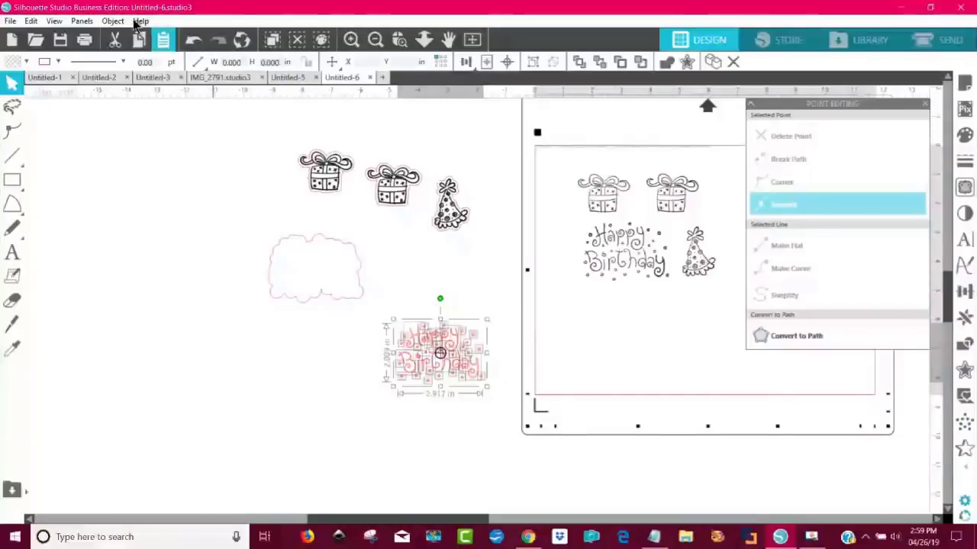
pyautogui.click(112, 20)
pyautogui.click(176, 131)
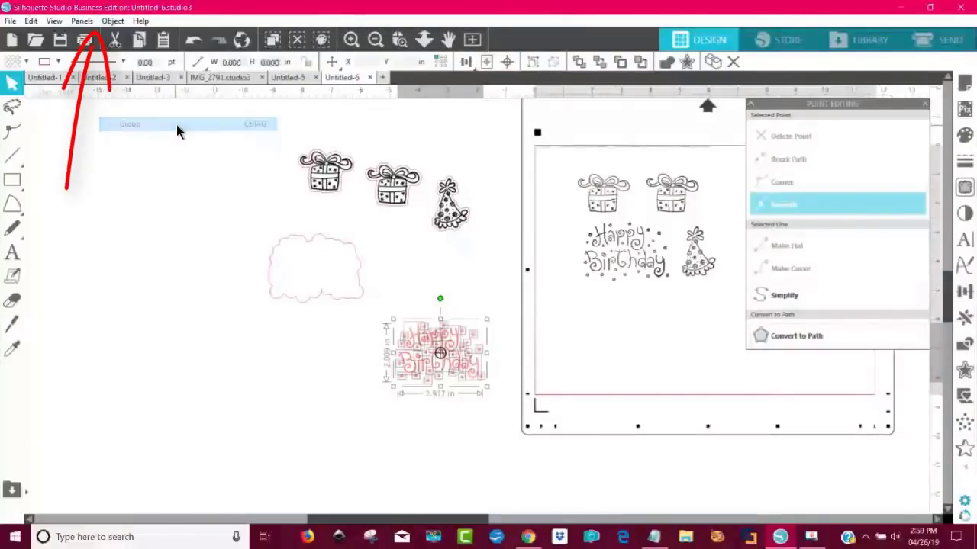
# Give the grouped Happy Birthday text a black line colour and a black fill
pyautogui.click(44, 61)
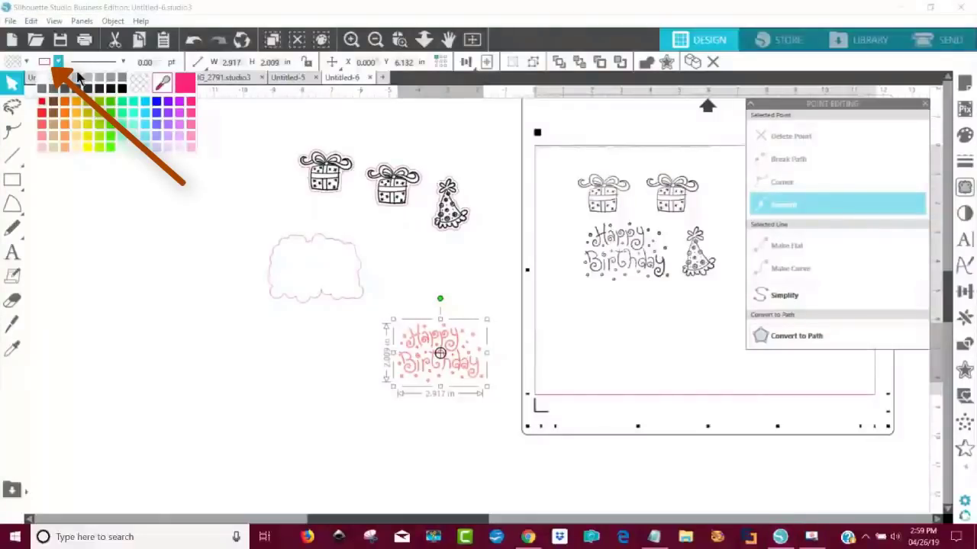
pyautogui.click(122, 90)
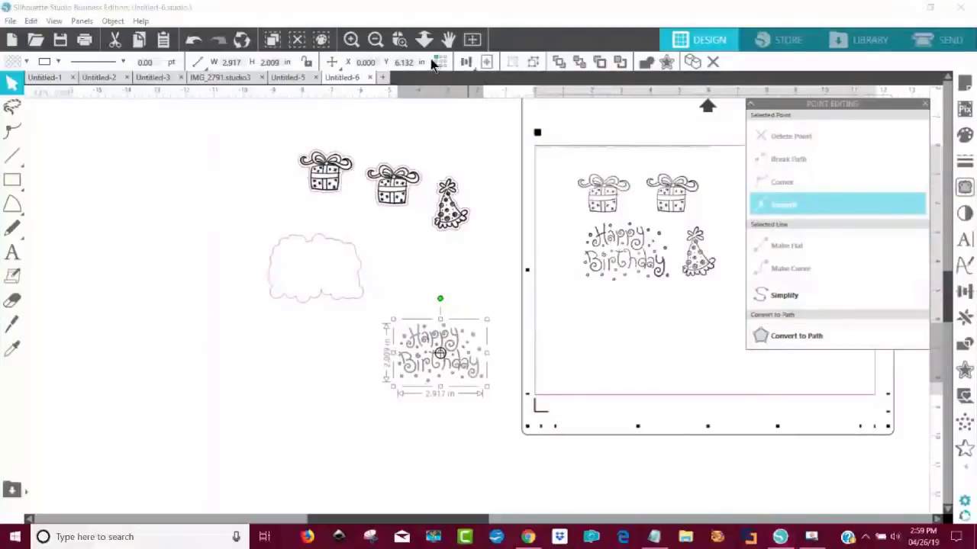
pyautogui.click(399, 39)
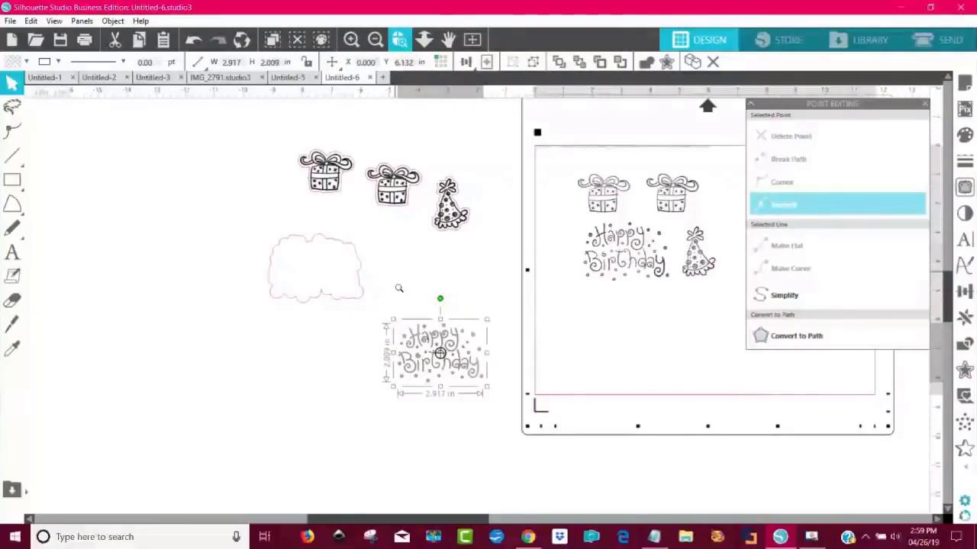
pyautogui.click(454, 362)
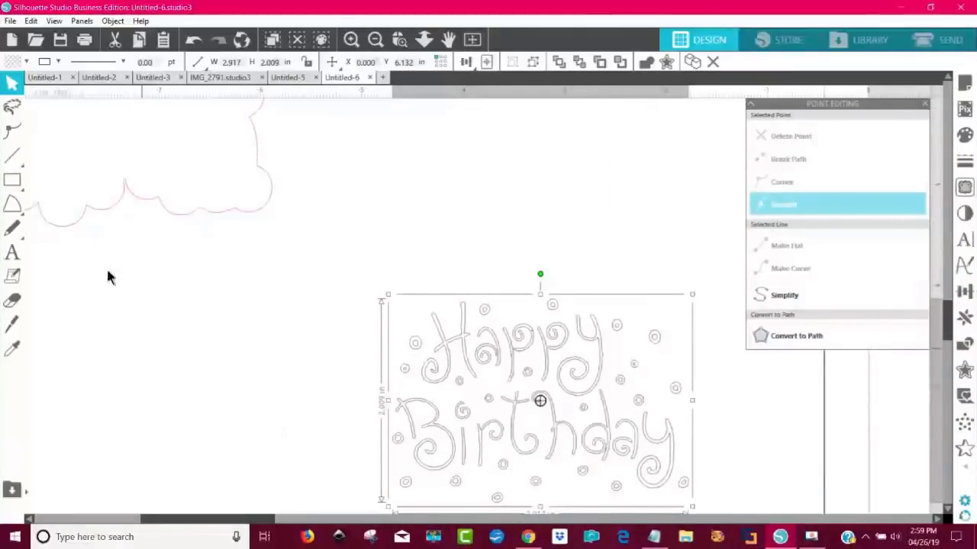
pyautogui.click(17, 61)
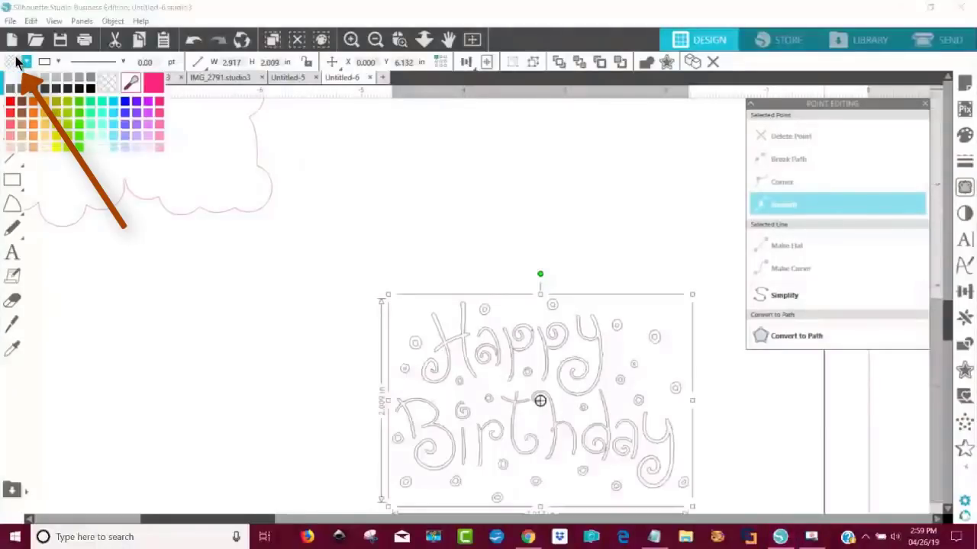
pyautogui.click(90, 90)
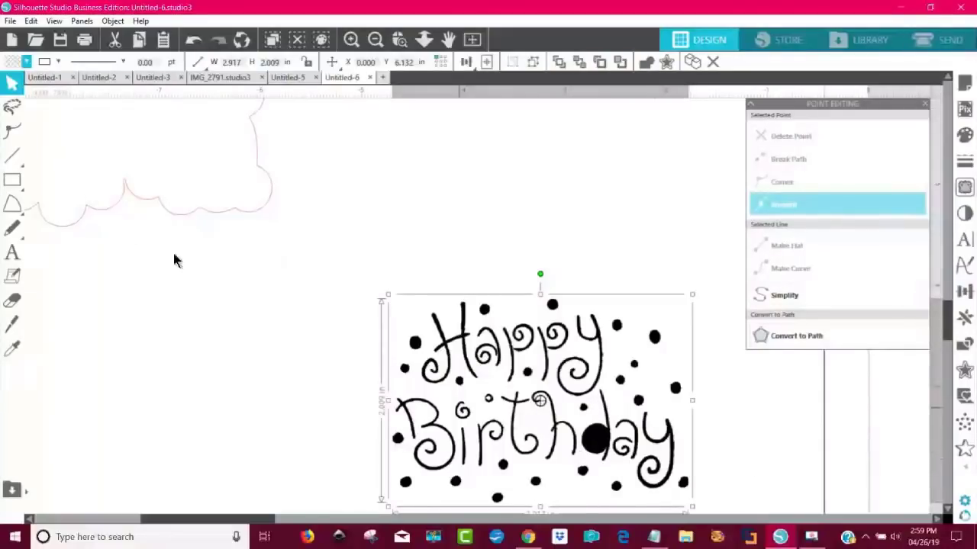
pyautogui.click(194, 43)
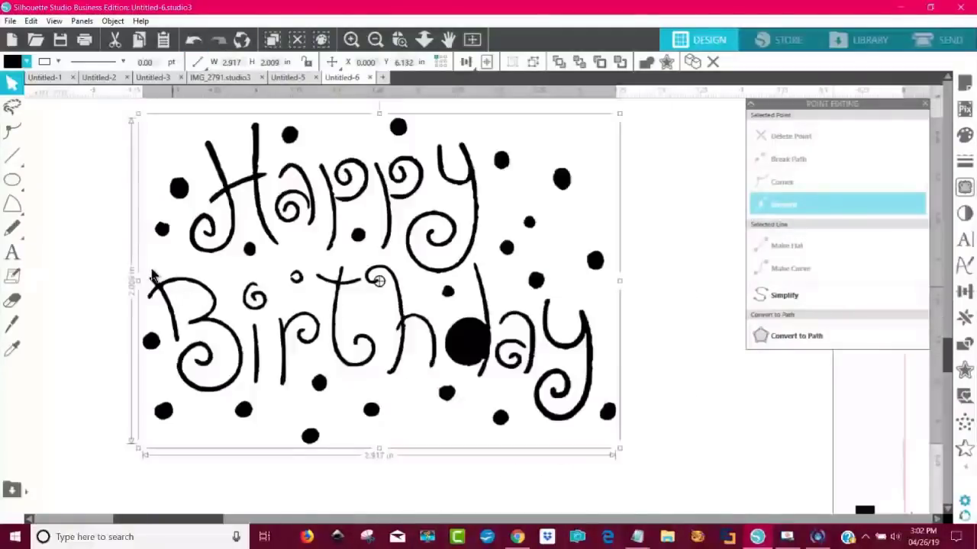
# Try to draw a small ellipse over the solid bowl of the letter d in Birthday
pyautogui.click(16, 182)
pyautogui.click(84, 180)
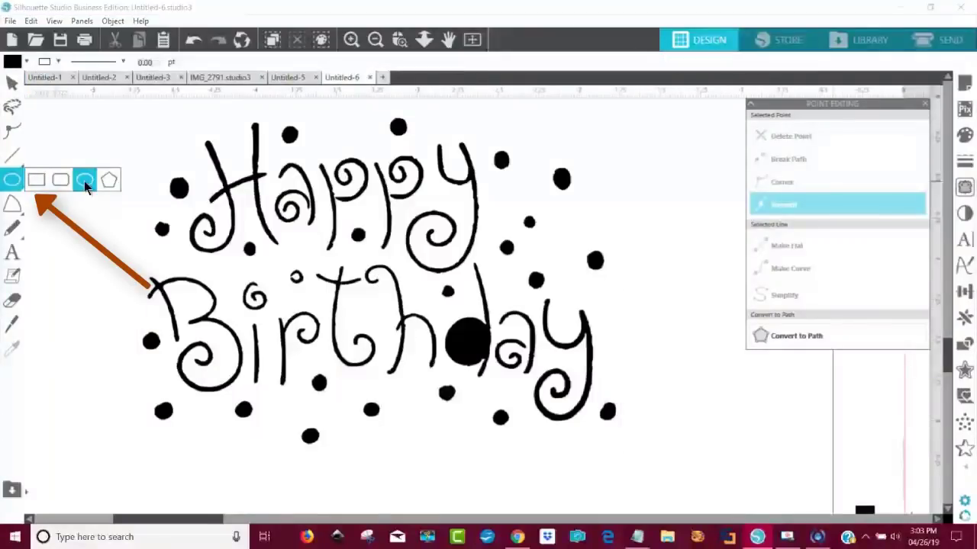
pyautogui.moveTo(463, 339)
pyautogui.mouseDown()
pyautogui.moveTo(461, 330)
pyautogui.moveTo(479, 355)
pyautogui.mouseUp()
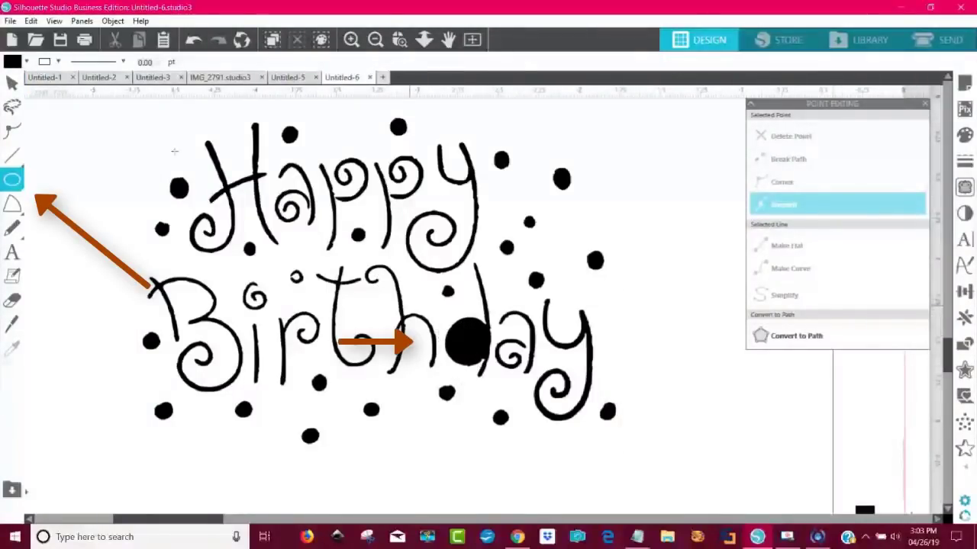
# Change the fill of the Happy Birthday design to green and return to the Select tool
pyautogui.click(12, 63)
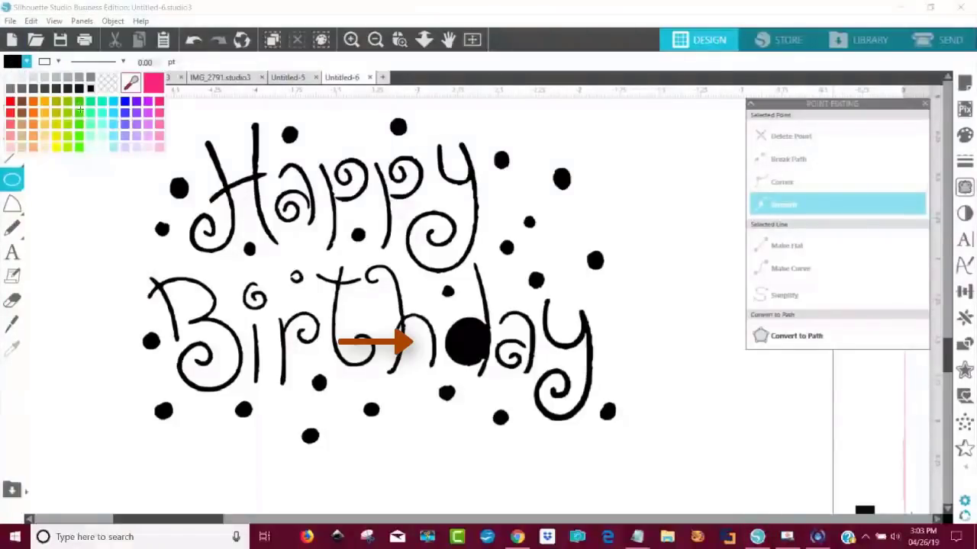
pyautogui.click(92, 103)
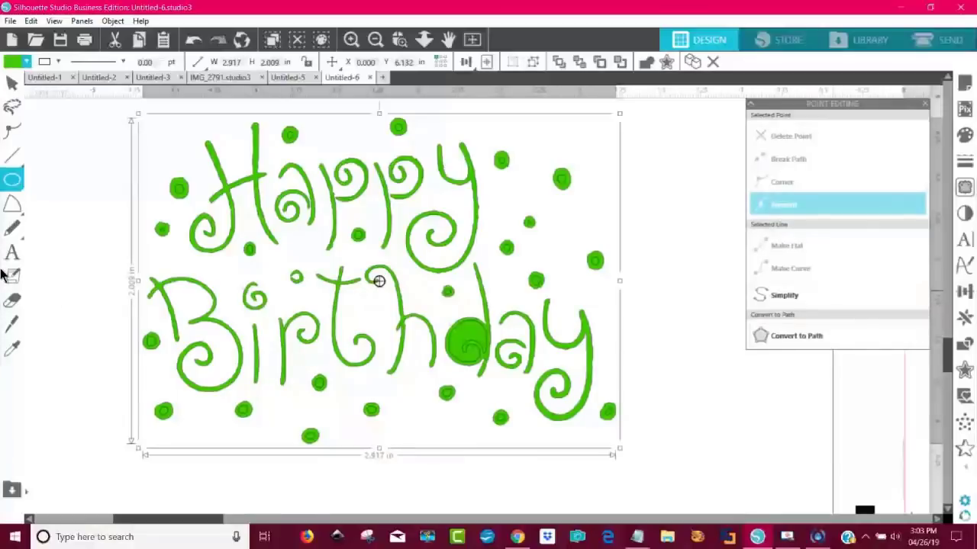
pyautogui.click(12, 79)
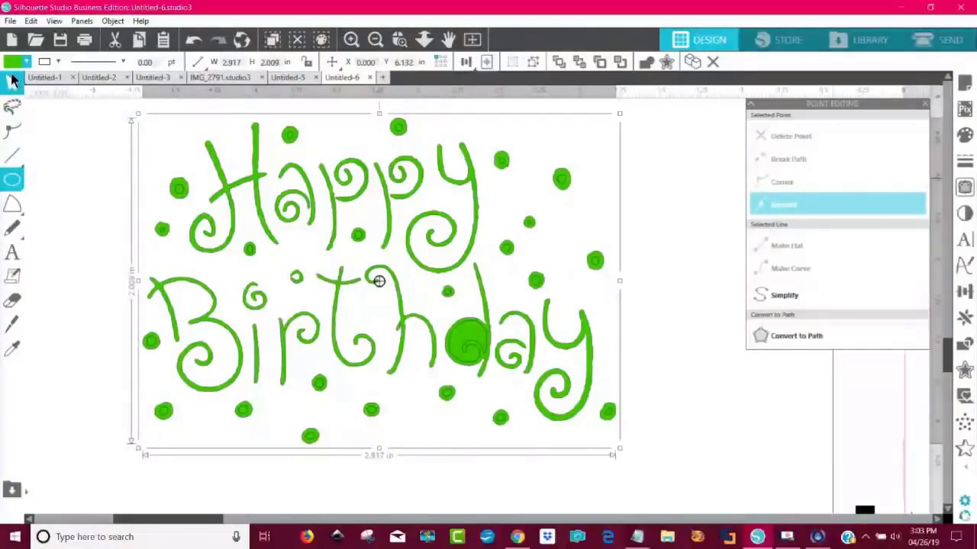
pyautogui.click(12, 80)
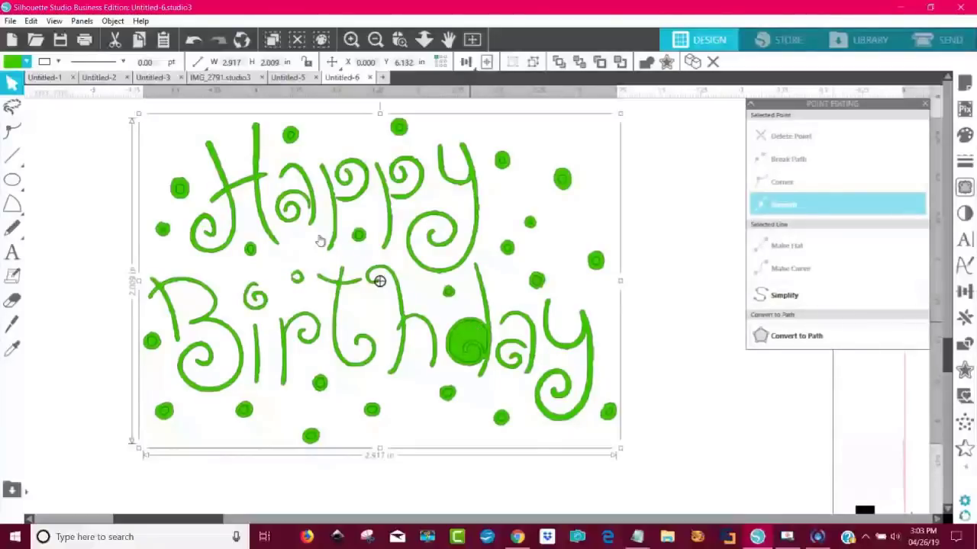
# Ungroup the green Happy Birthday design into separate pieces and deselect them
pyautogui.click(113, 21)
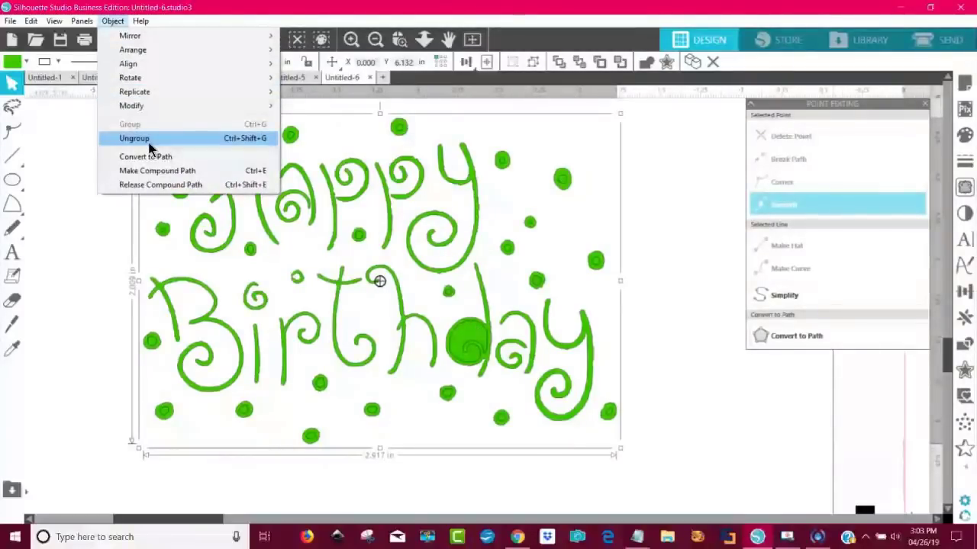
pyautogui.click(149, 138)
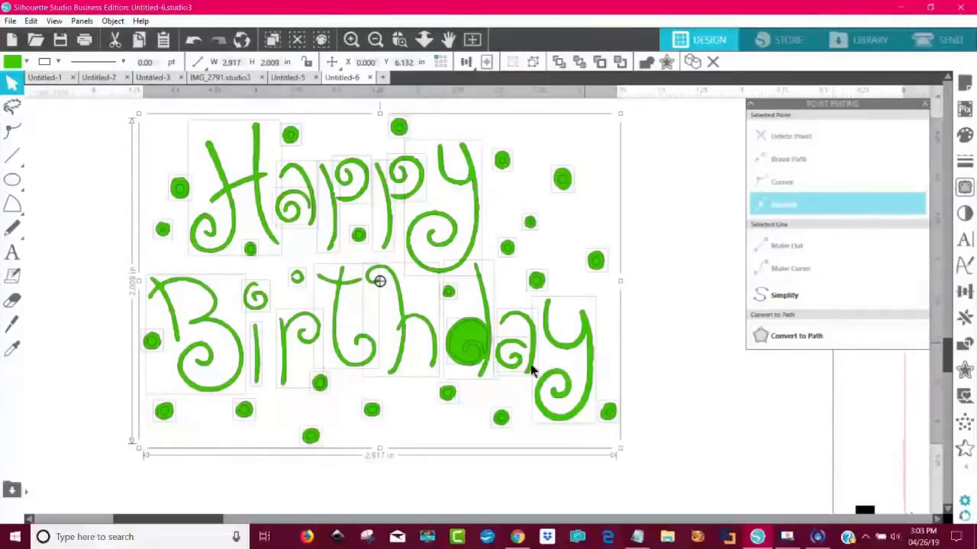
pyautogui.click(470, 356)
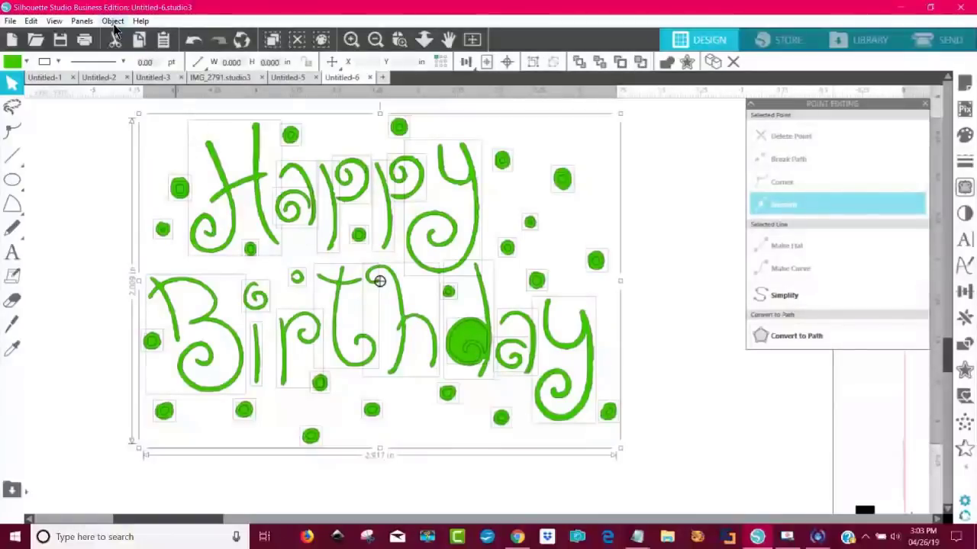
pyautogui.click(469, 461)
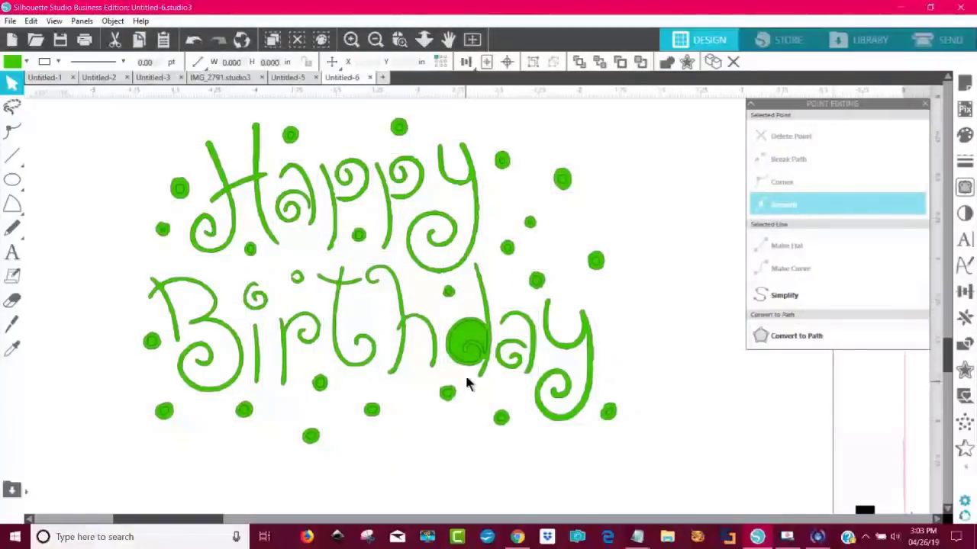
# Select the solid bowl shape together with the letter d in Birthday and subtract it to open up the letter
pyautogui.click(469, 367)
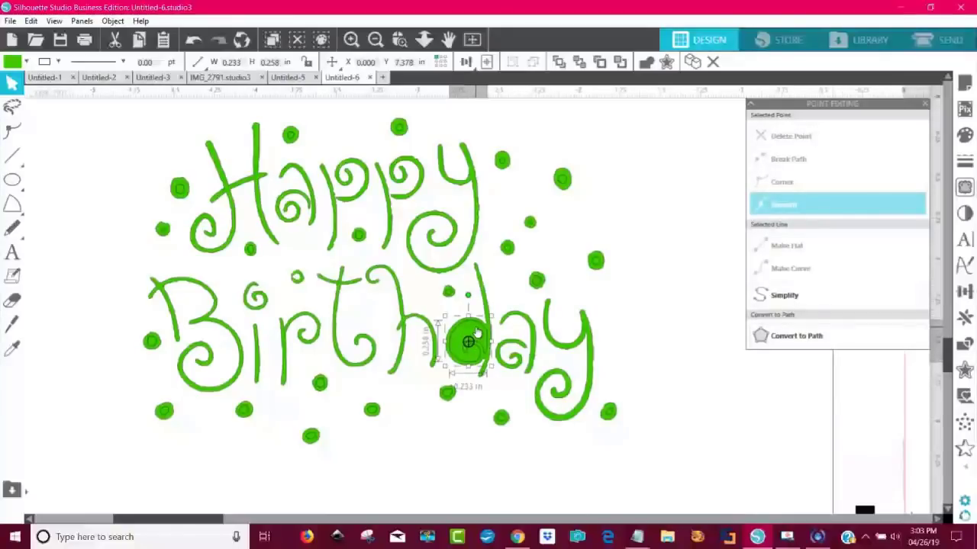
pyautogui.moveTo(473, 356); pyautogui.dragTo(475, 331)
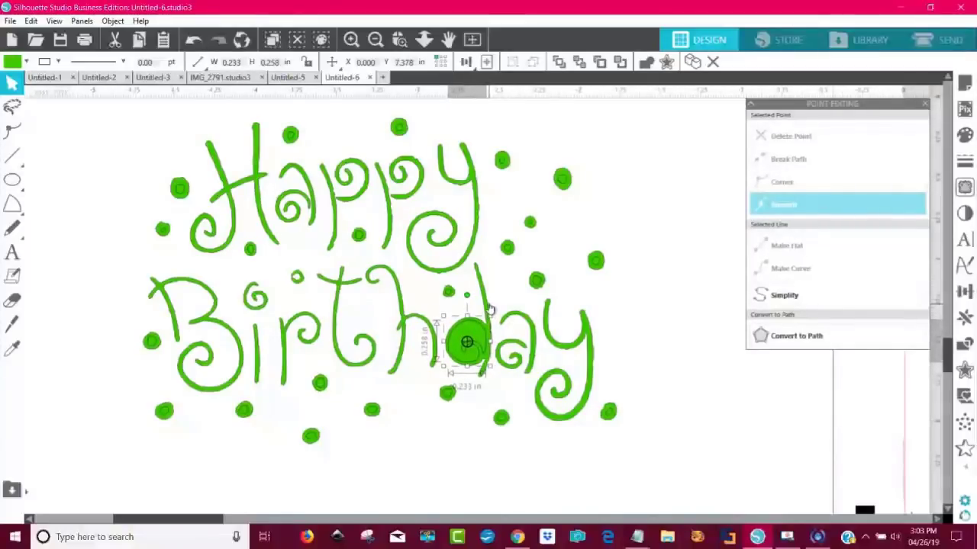
pyautogui.keyDown('shift'); pyautogui.click(485, 306); pyautogui.keyUp('shift')
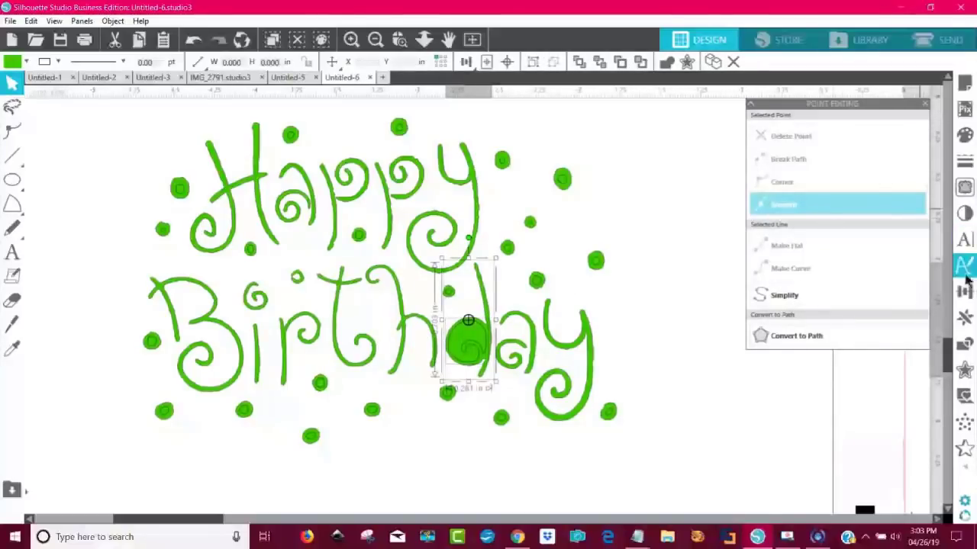
pyautogui.click(967, 345)
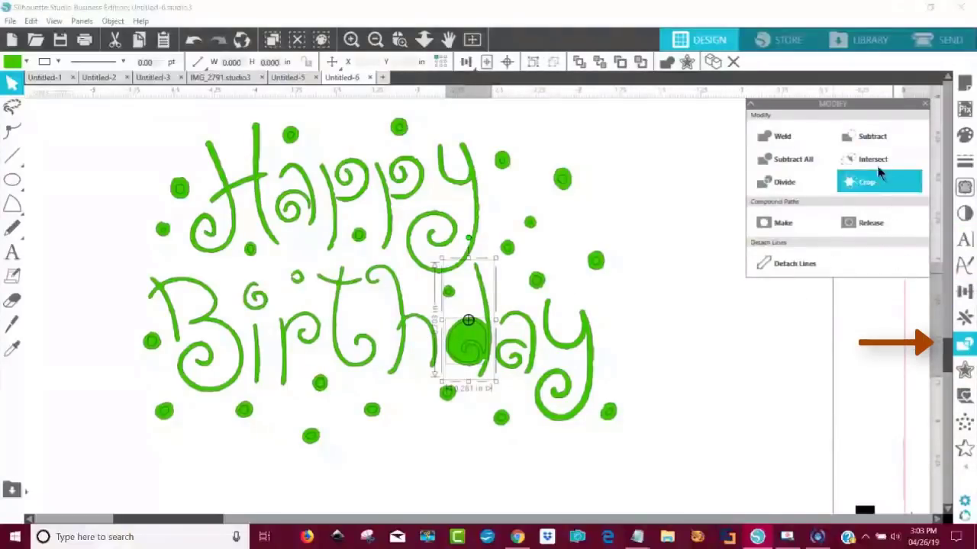
pyautogui.click(867, 135)
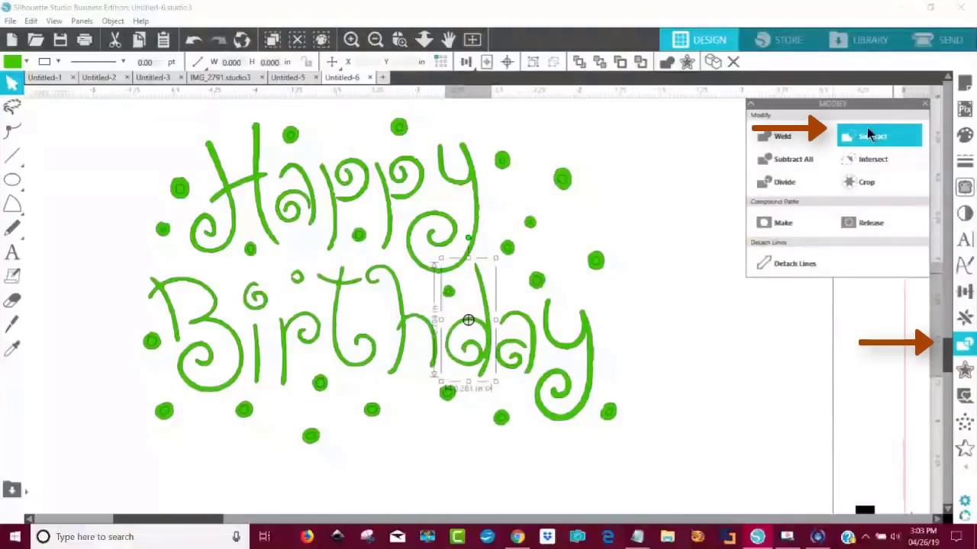
pyautogui.click(737, 377)
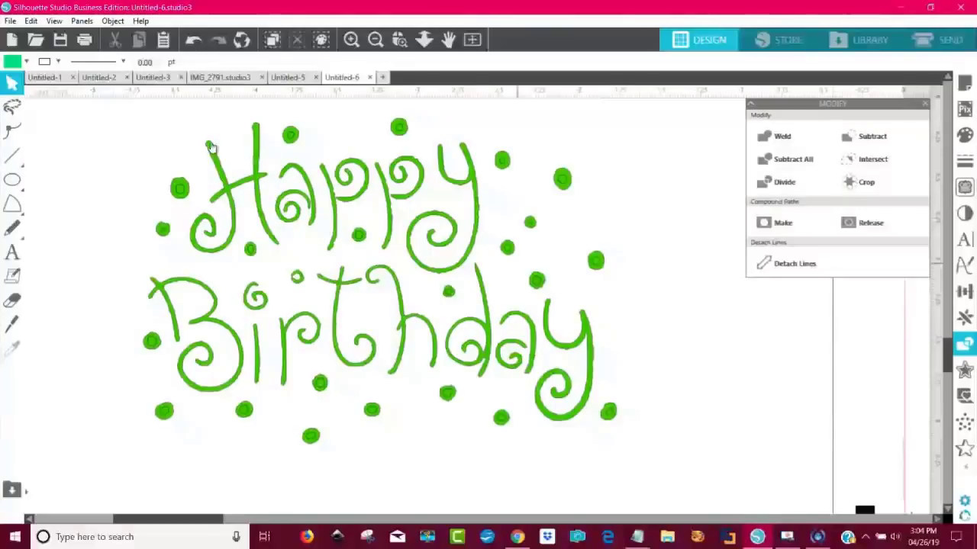
# Select all the Happy Birthday letters and dots and group them
pyautogui.moveTo(130, 110); pyautogui.dragTo(663, 448)
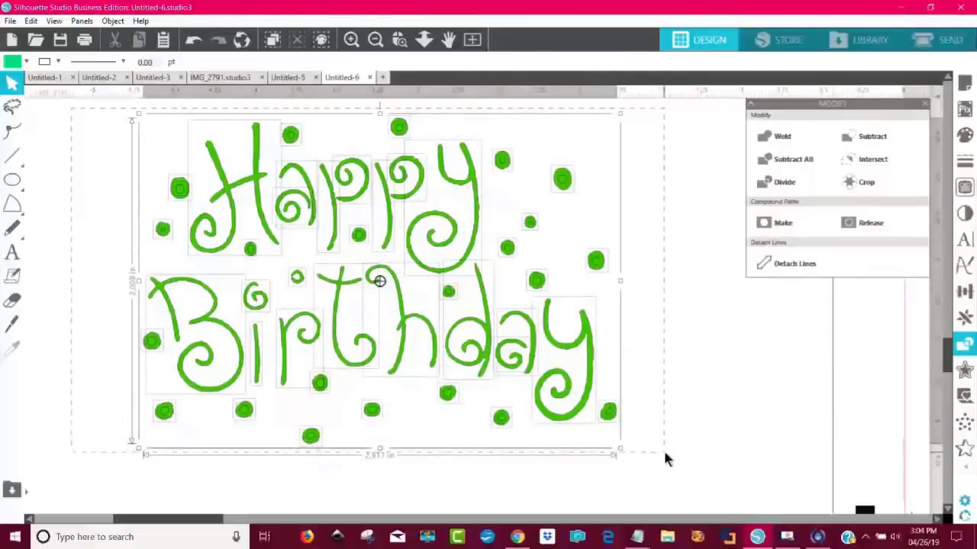
pyautogui.click(112, 21)
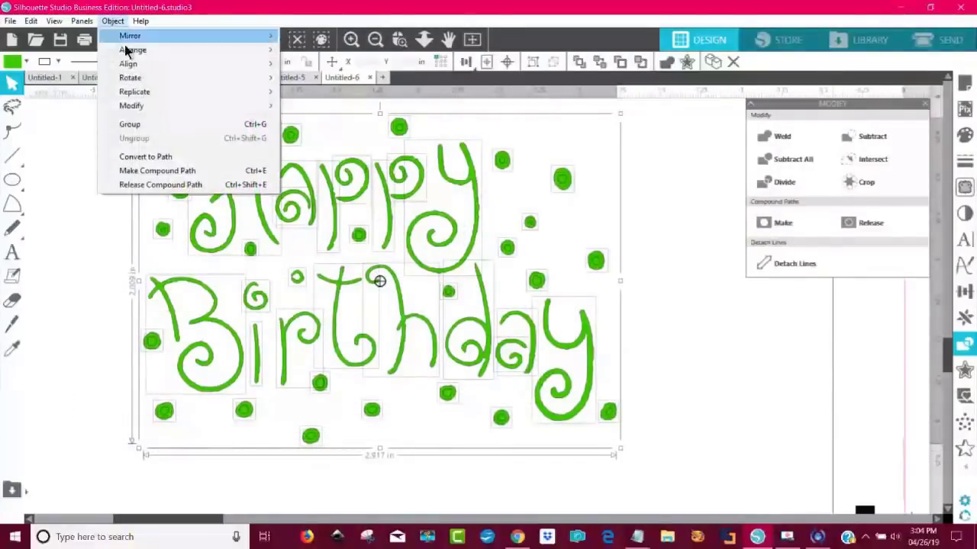
pyautogui.click(162, 125)
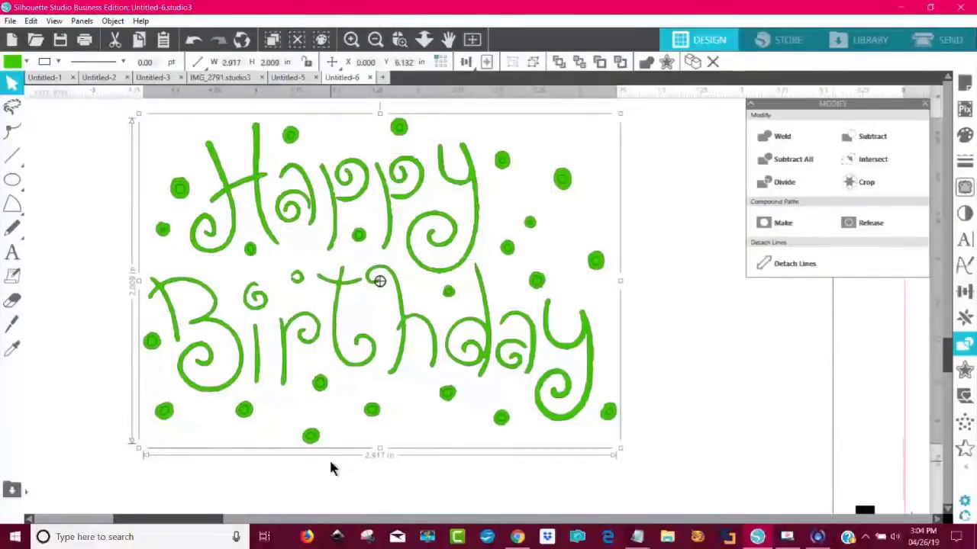
# Move the grouped Happy Birthday text inside its scalloped offset outline
pyautogui.press('i')
pyautogui.hotkey('ctrl', '-')
pyautogui.hotkey('ctrl', '-')
pyautogui.hotkey('ctrl', '-')
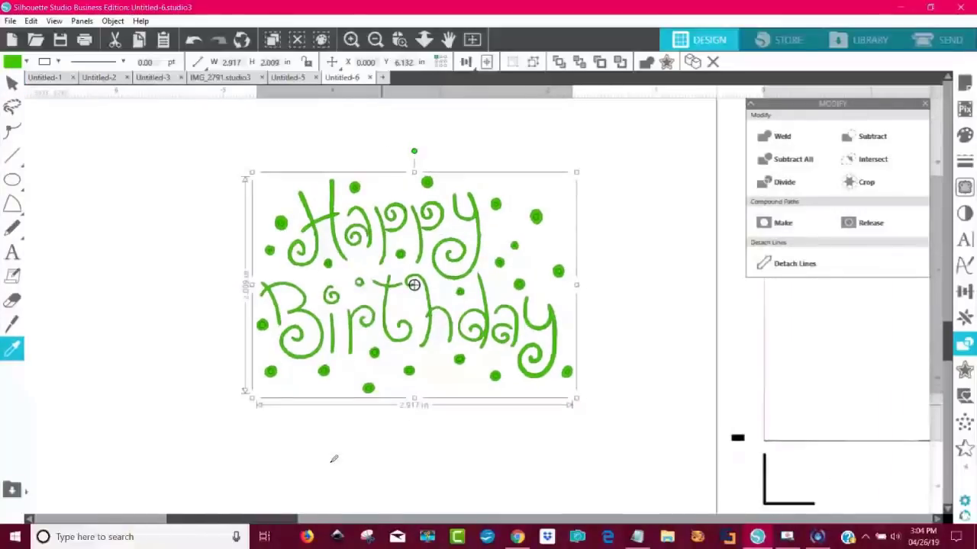
pyautogui.hotkey('ctrl', '-')
pyautogui.hotkey('ctrl', '-')
pyautogui.press('v')
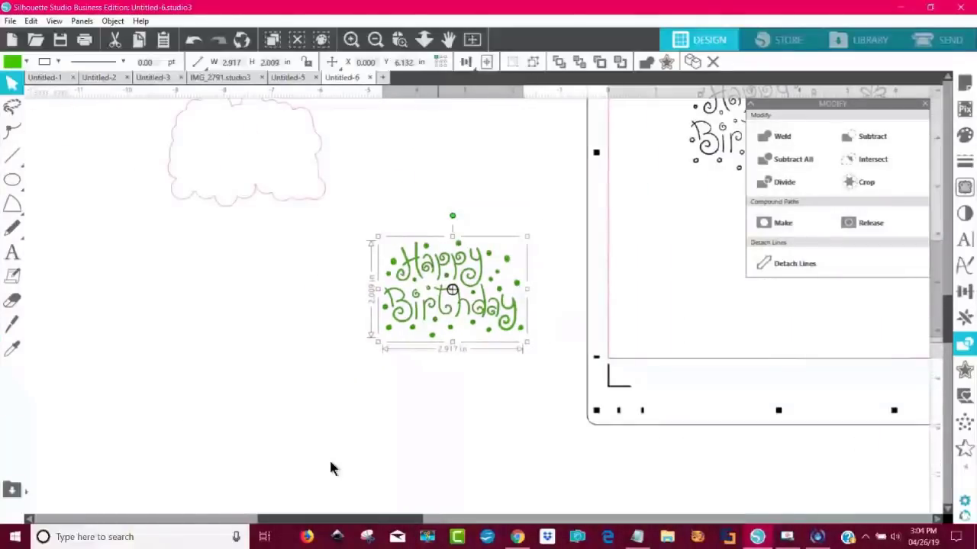
pyautogui.click(511, 442)
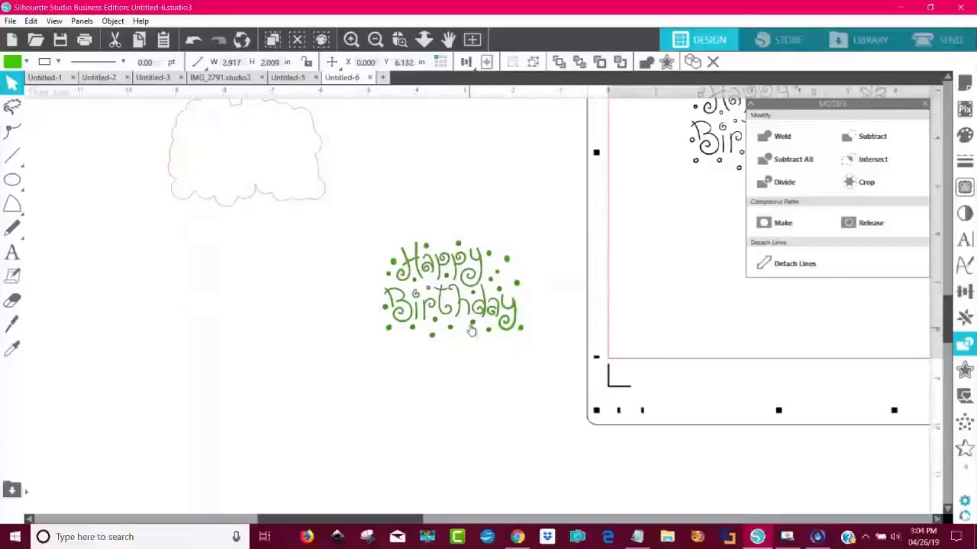
pyautogui.moveTo(380, 240); pyautogui.dragTo(251, 138)
pyautogui.scroll(3, 480, 427)
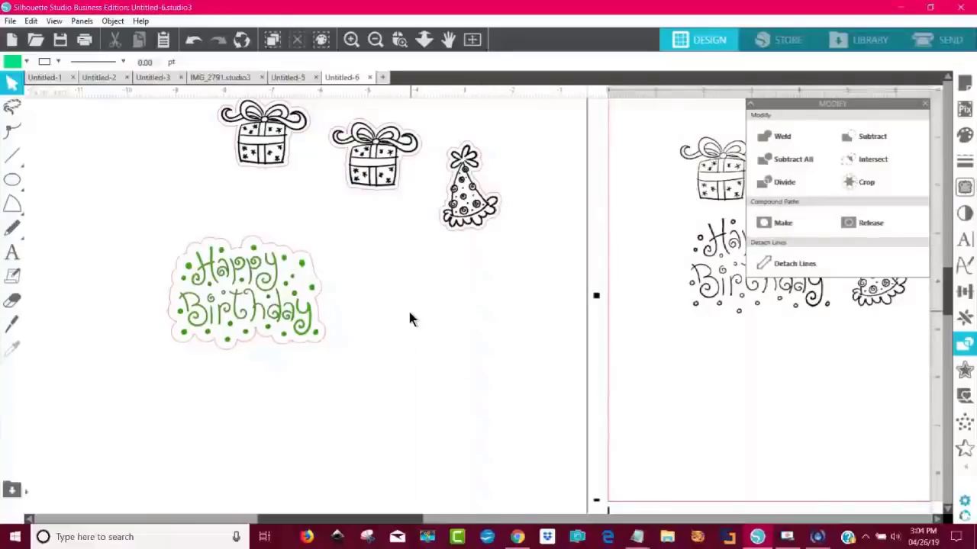
# Give the offset outline around the Happy Birthday text a white fill and a black line colour
pyautogui.click(279, 347)
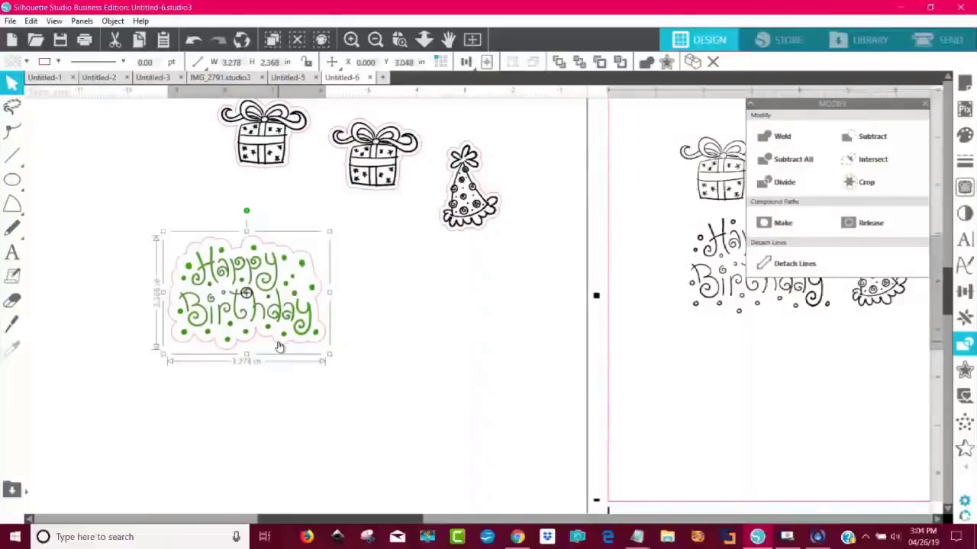
pyautogui.click(14, 64)
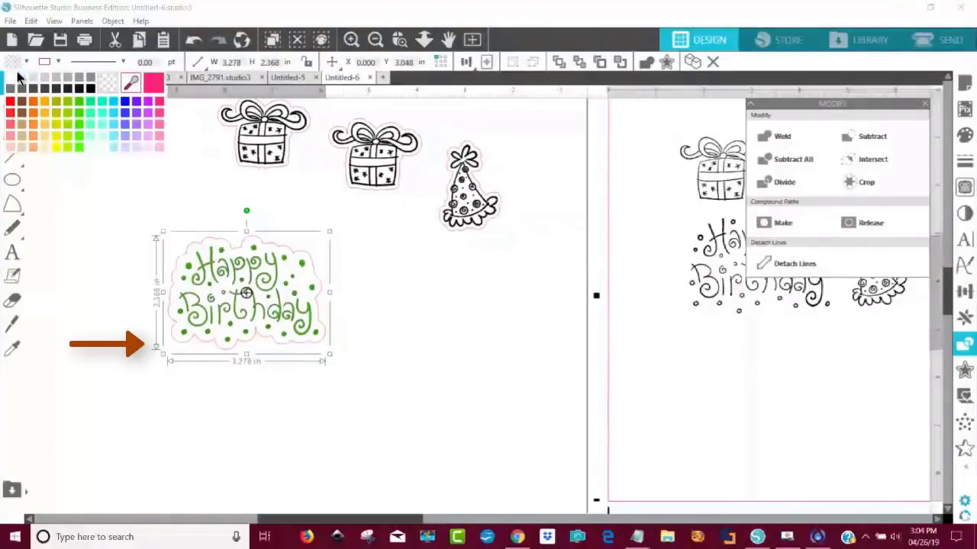
pyautogui.click(10, 82)
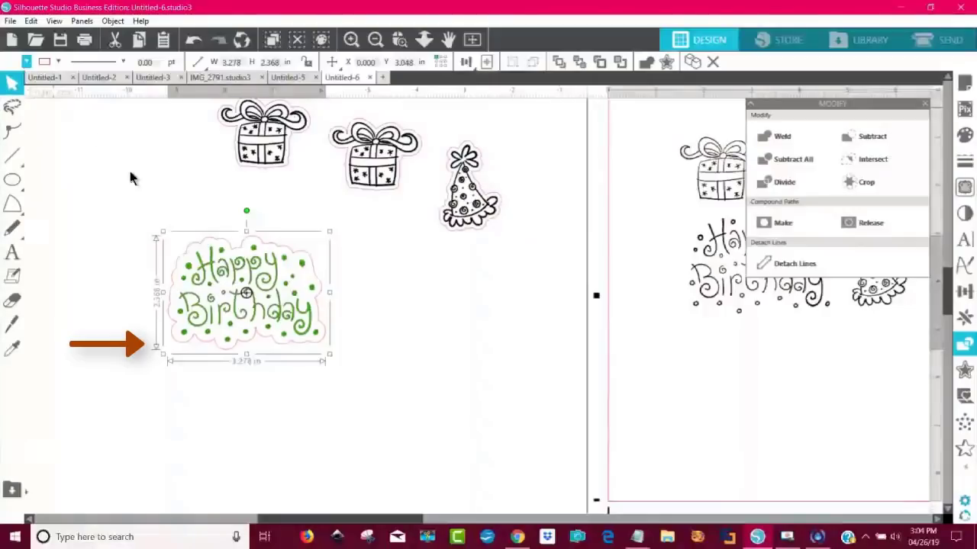
pyautogui.click(43, 61)
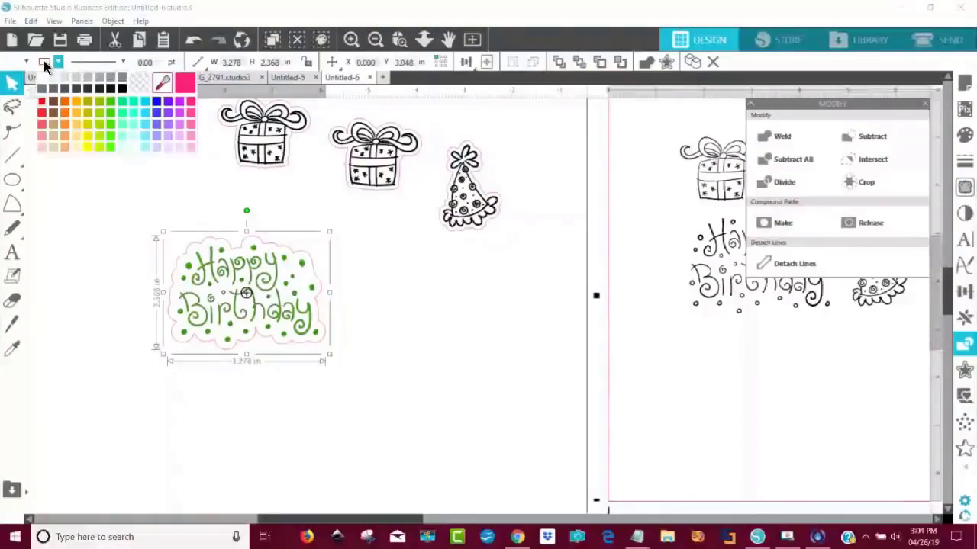
pyautogui.click(124, 87)
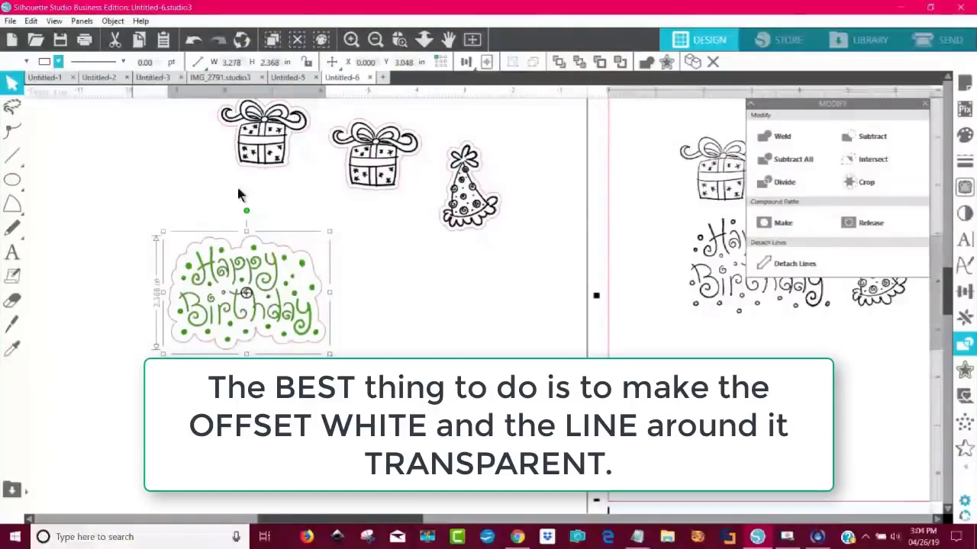
pyautogui.click(435, 237)
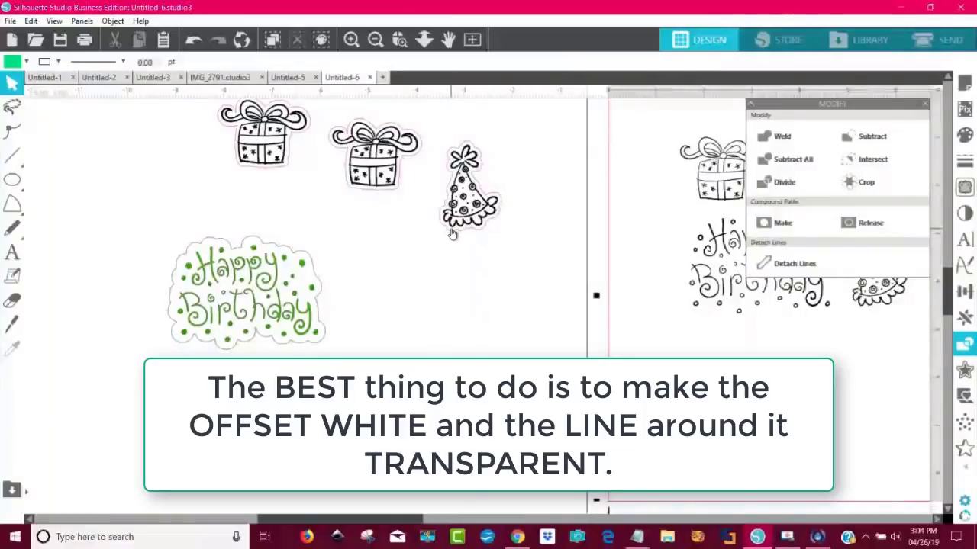
# Give the offset outline around the party hat a white fill and a black line colour
pyautogui.click(464, 204)
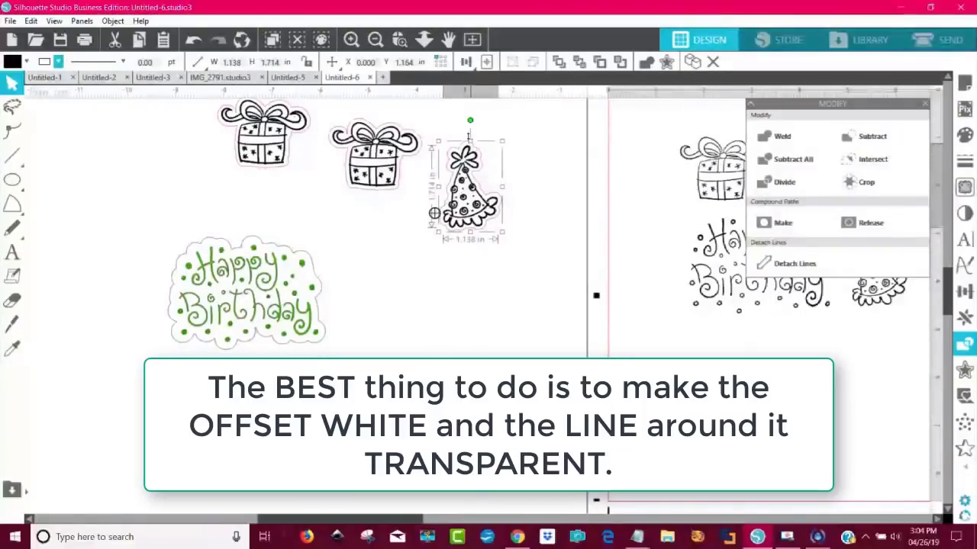
pyautogui.click(467, 145)
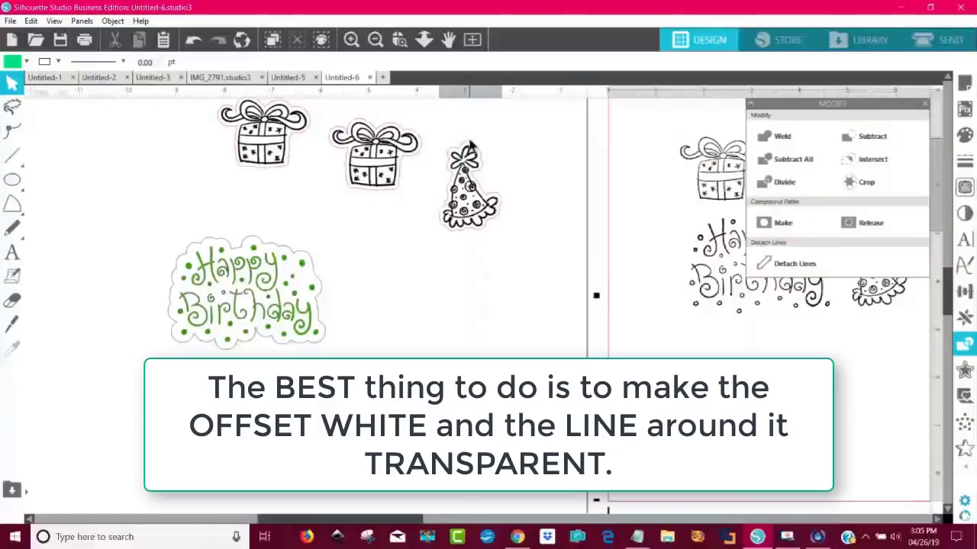
pyautogui.click(467, 157)
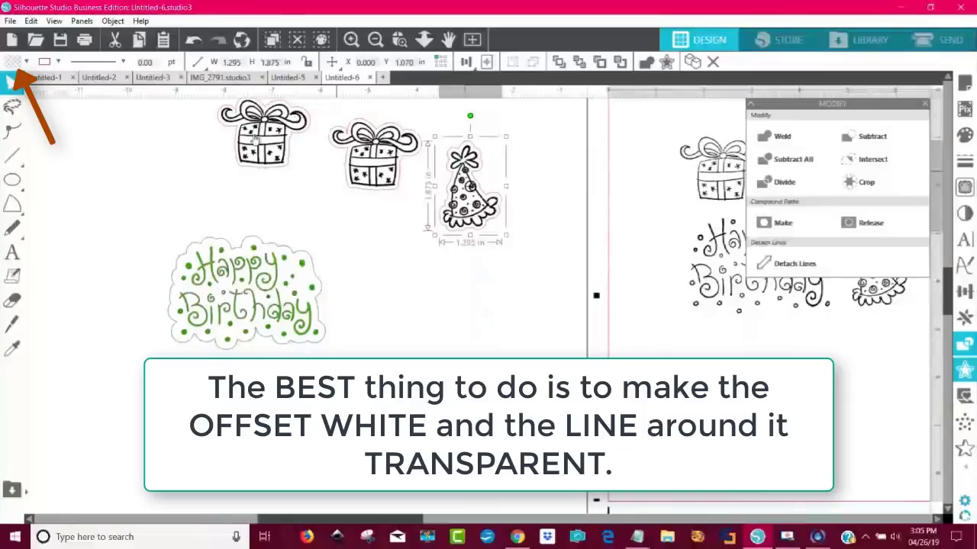
pyautogui.click(13, 64)
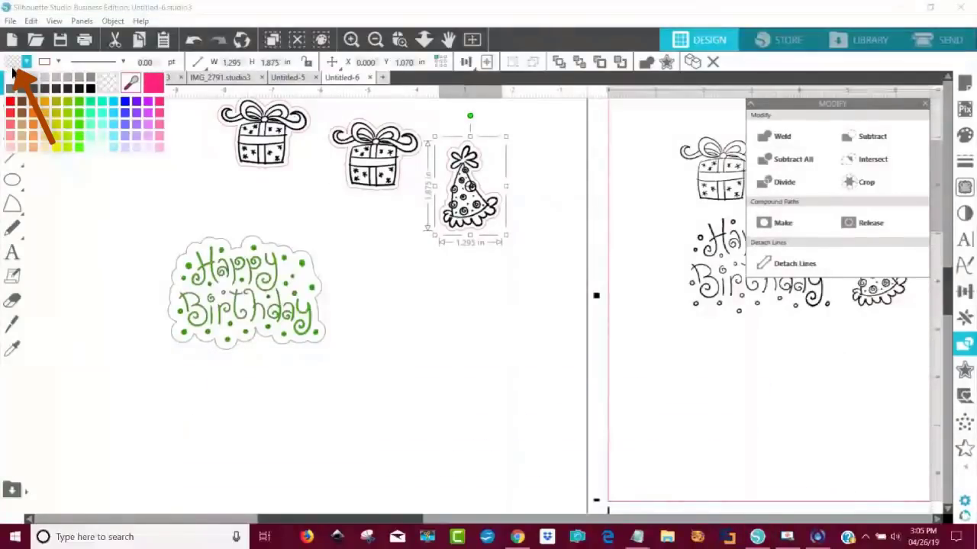
pyautogui.click(9, 82)
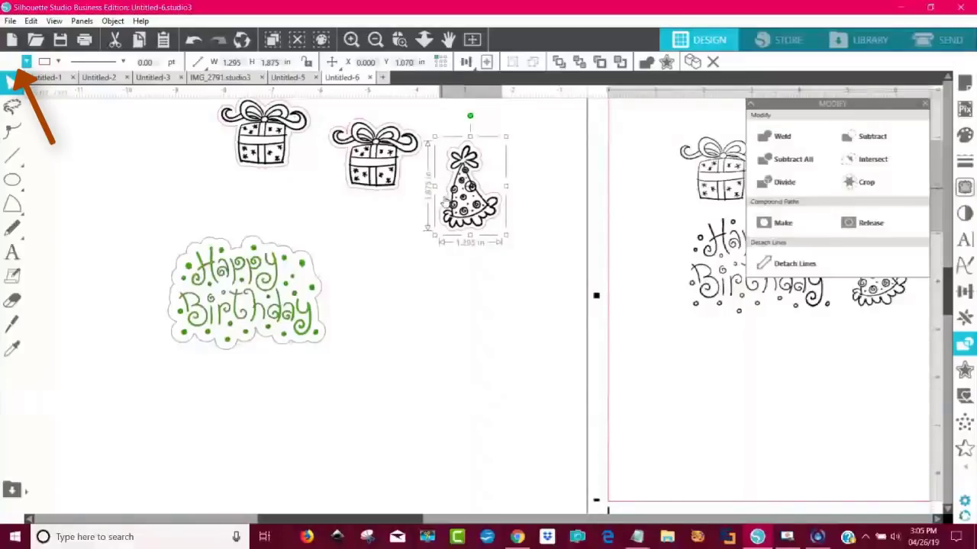
pyautogui.click(47, 64)
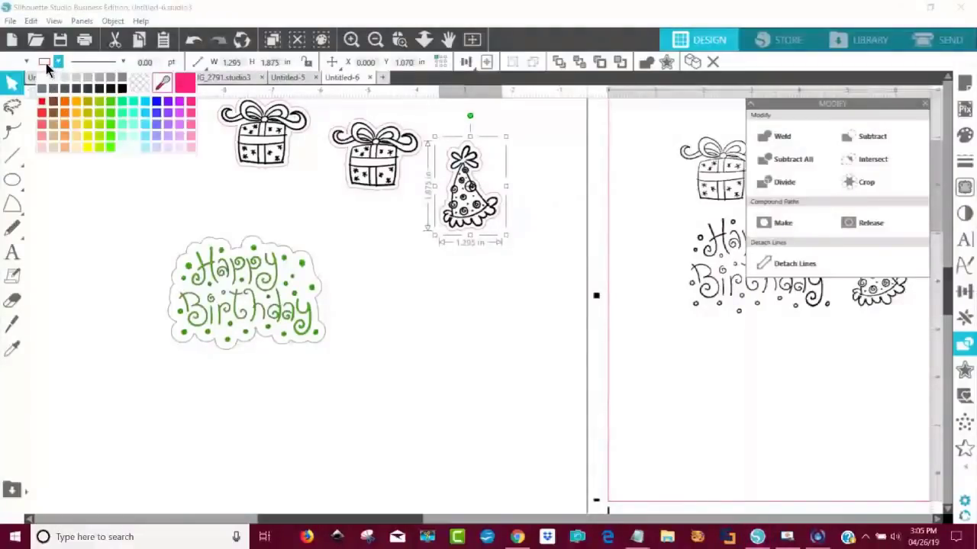
pyautogui.click(125, 87)
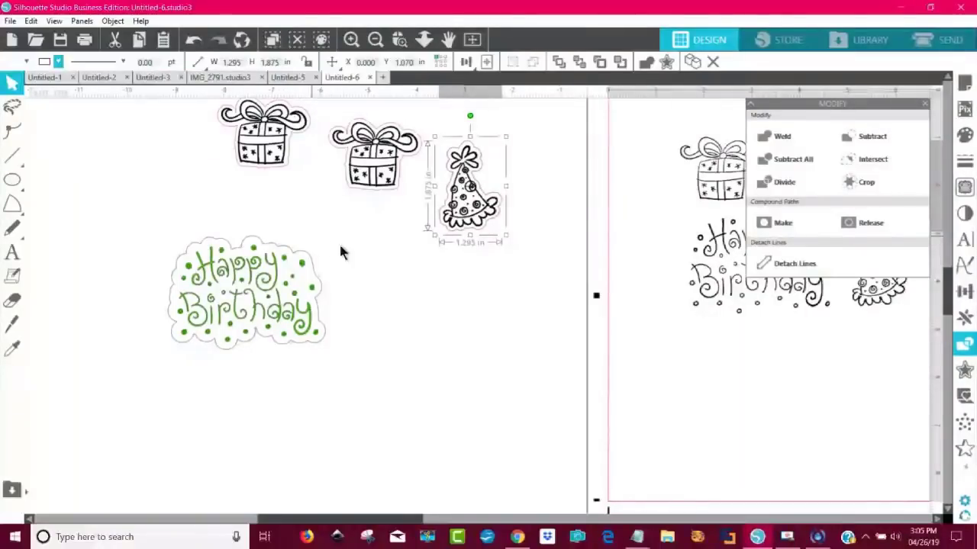
# Give the offset outline around the gift box beside the party hat a white fill and a transparent line
pyautogui.click(358, 172)
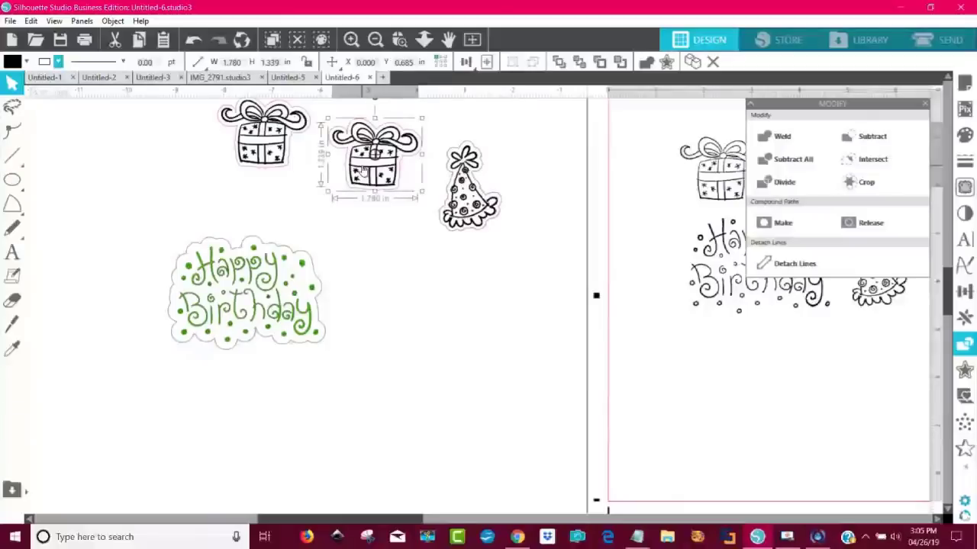
pyautogui.moveTo(328, 198); pyautogui.dragTo(303, 194)
pyautogui.click(26, 61)
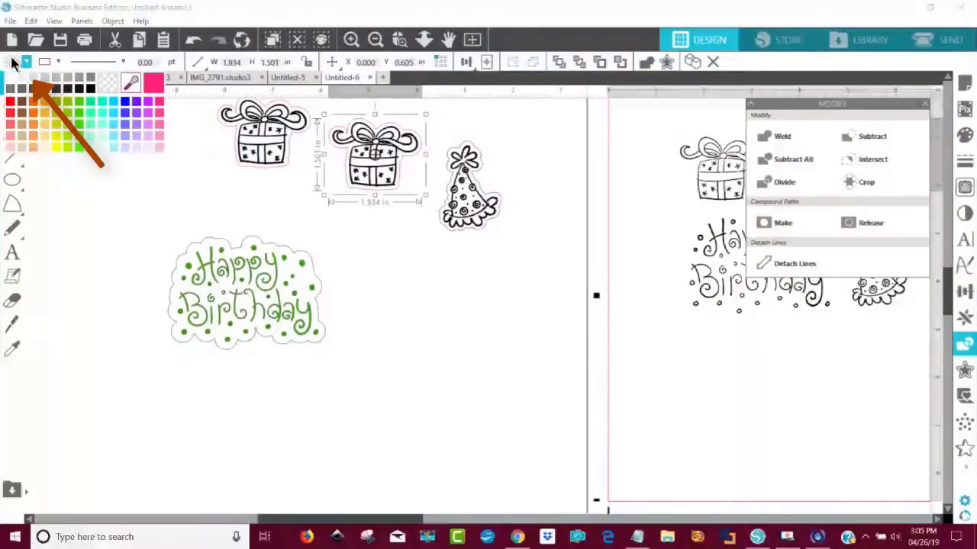
pyautogui.click(9, 82)
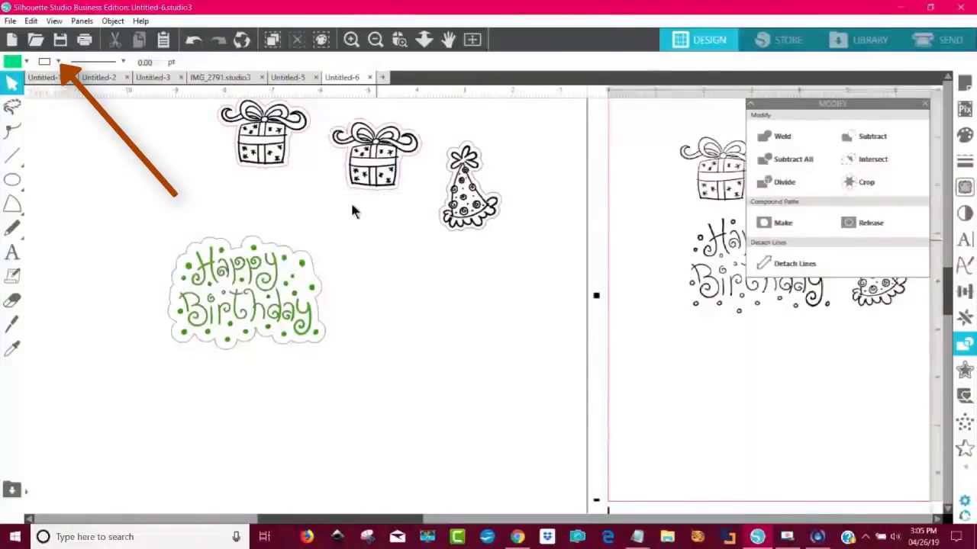
pyautogui.click(58, 62)
pyautogui.click(139, 85)
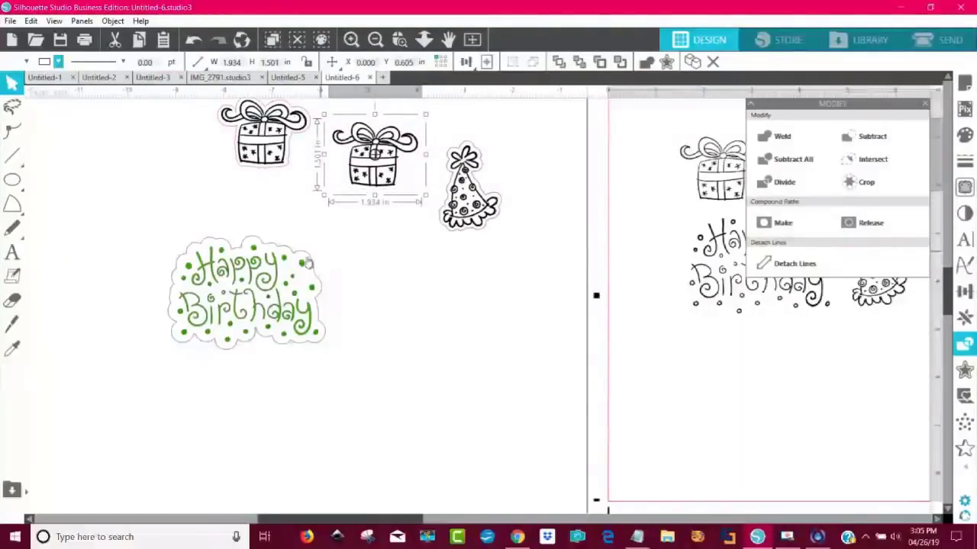
# Give the offset outline around the remaining gift box a white fill and a black line colour
pyautogui.click(250, 173)
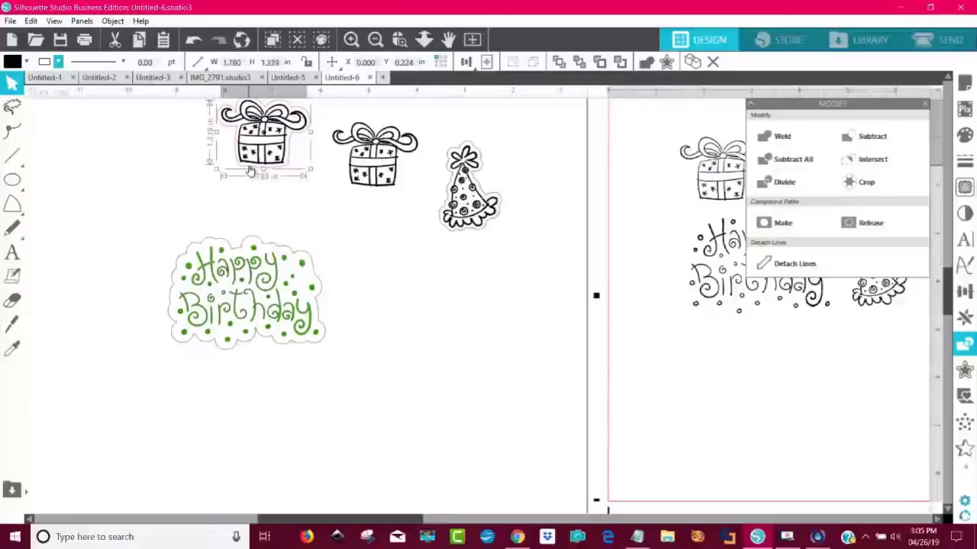
pyautogui.click(219, 179)
pyautogui.click(247, 172)
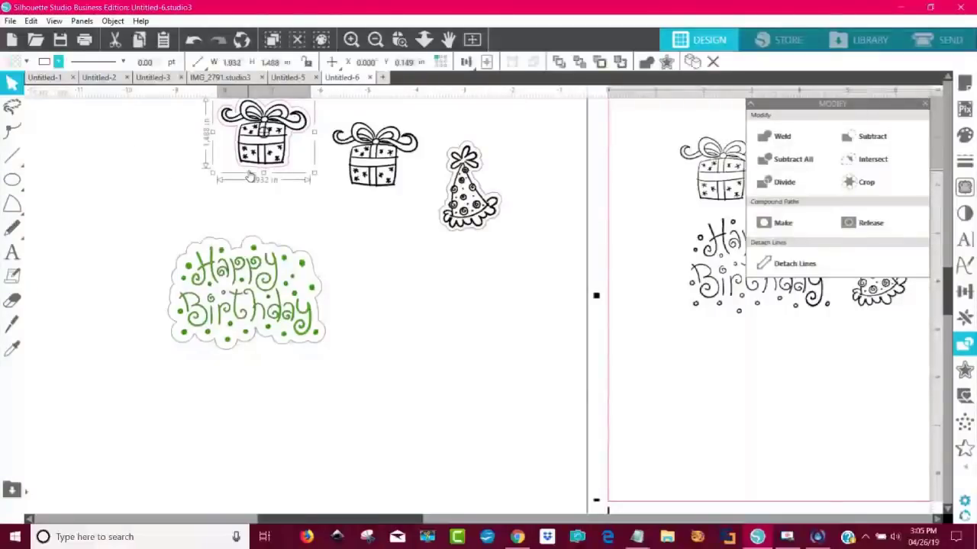
pyautogui.click(13, 66)
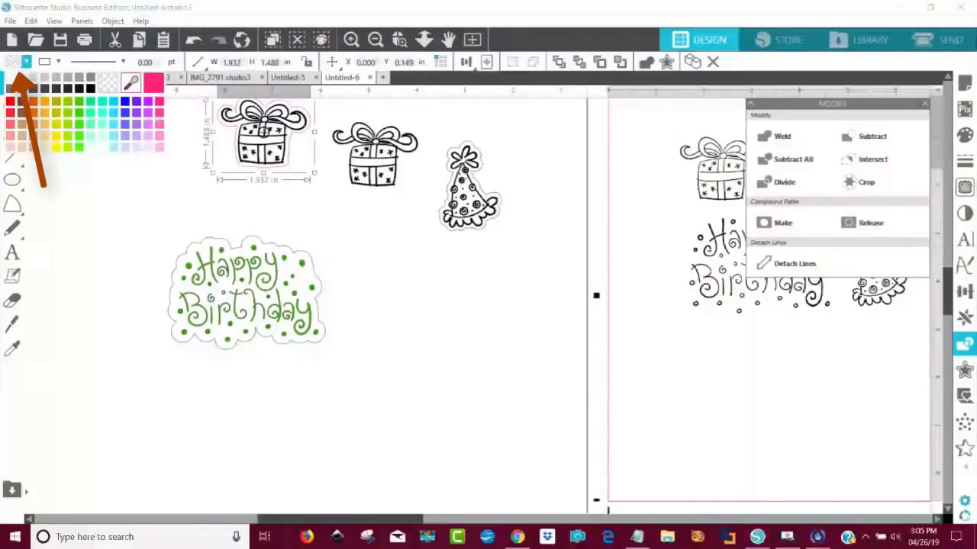
pyautogui.click(47, 61)
pyautogui.click(121, 88)
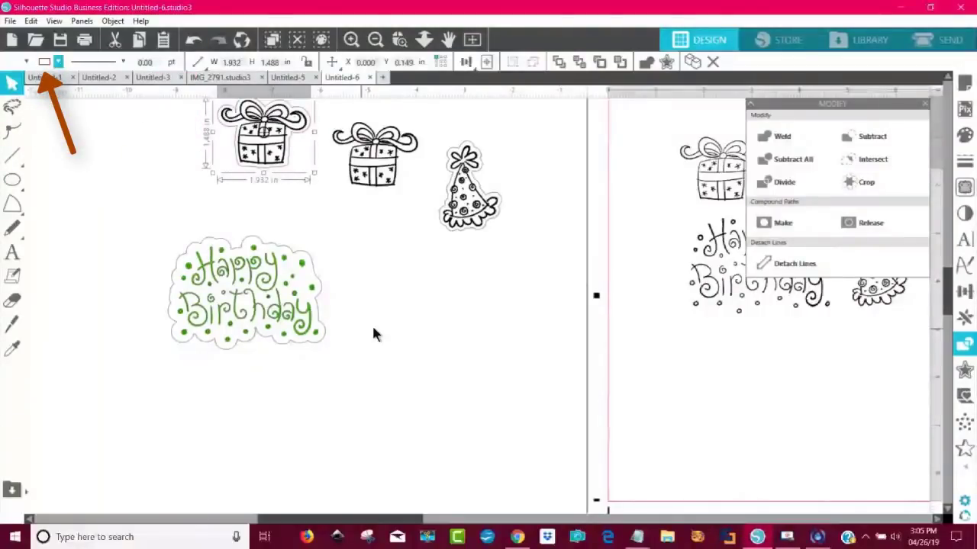
pyautogui.click(402, 329)
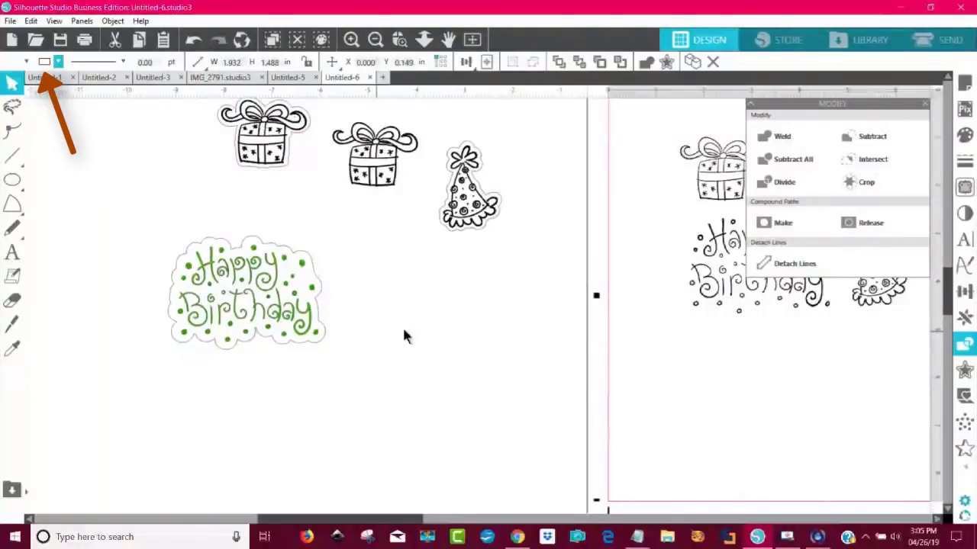
# Select both gift boxes, the party hat and the Happy Birthday design with their outlines and start saving the selection to the hard drive
pyautogui.click(264, 296)
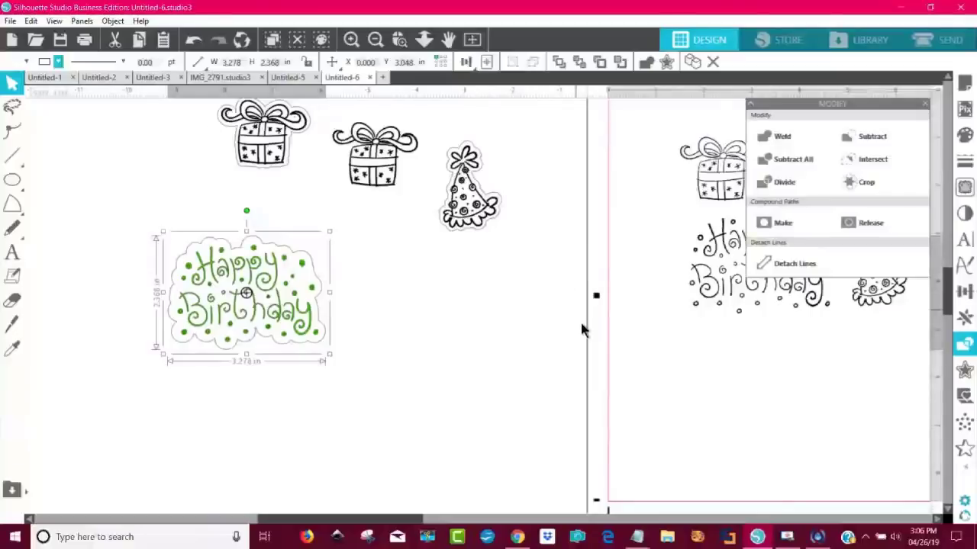
pyautogui.scroll(2, 575, 323)
pyautogui.moveTo(73, 127); pyautogui.dragTo(527, 443)
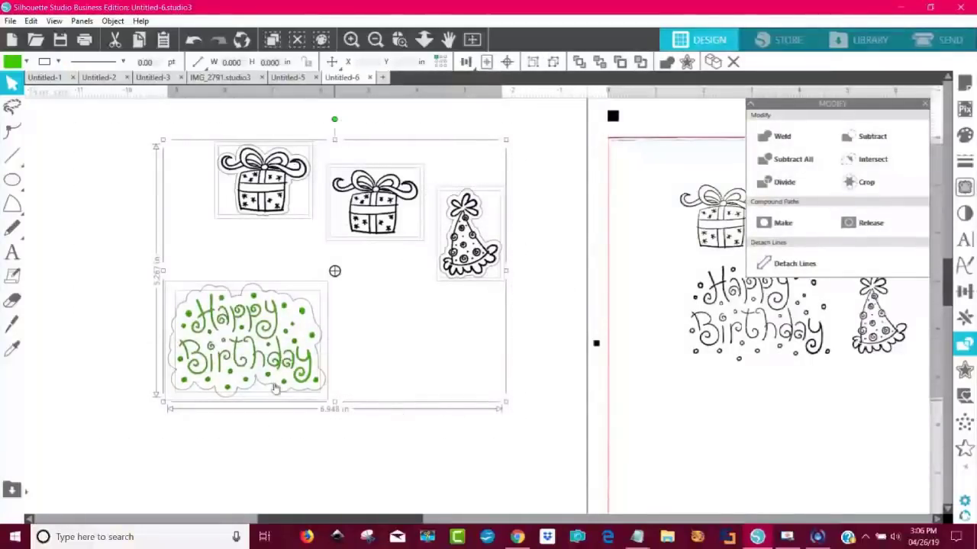
pyautogui.click(10, 21)
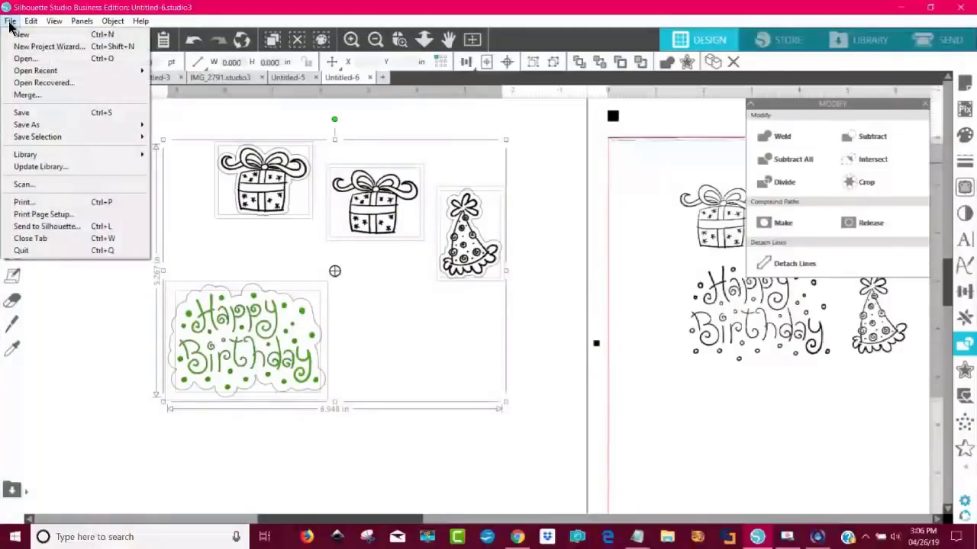
pyautogui.moveTo(51, 139)
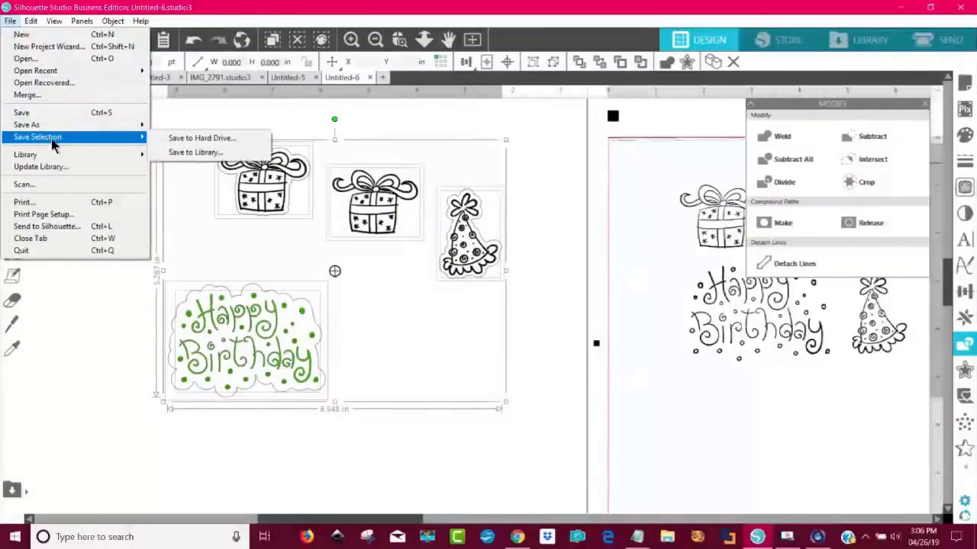
pyautogui.click(207, 138)
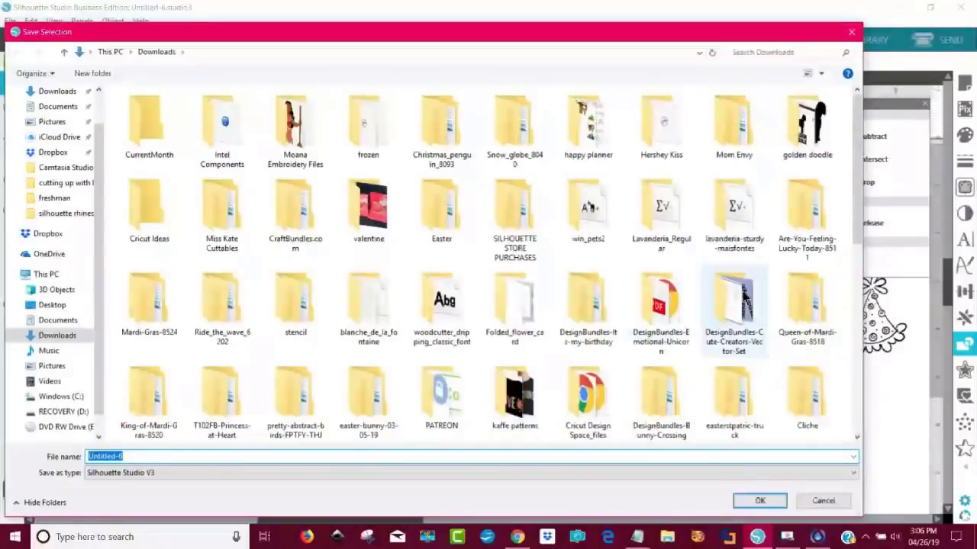
# Save the selection in Downloads as a PNG named Birthday stamps, with a transparent background at 150 dots per inch
pyautogui.moveTo(858, 116); pyautogui.dragTo(874, 401)
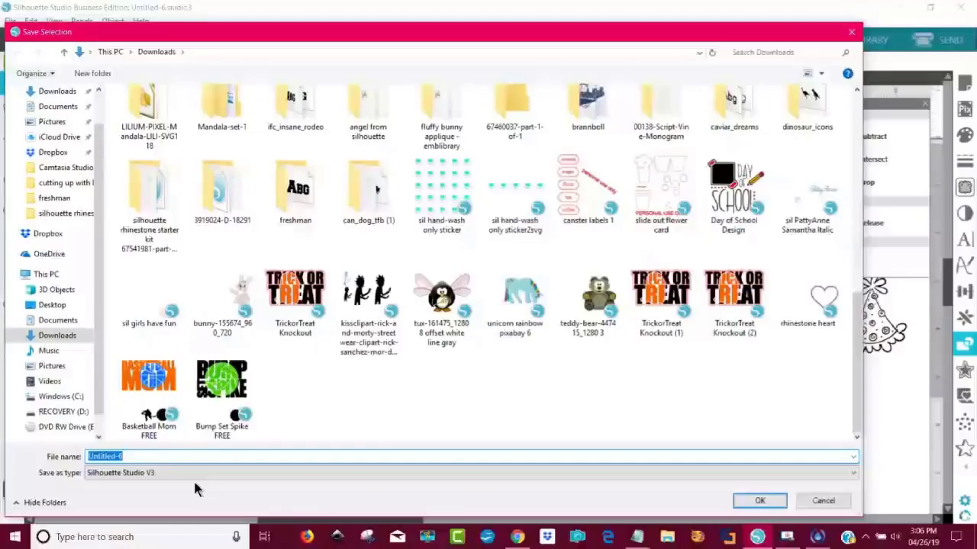
pyautogui.write('Birthda')
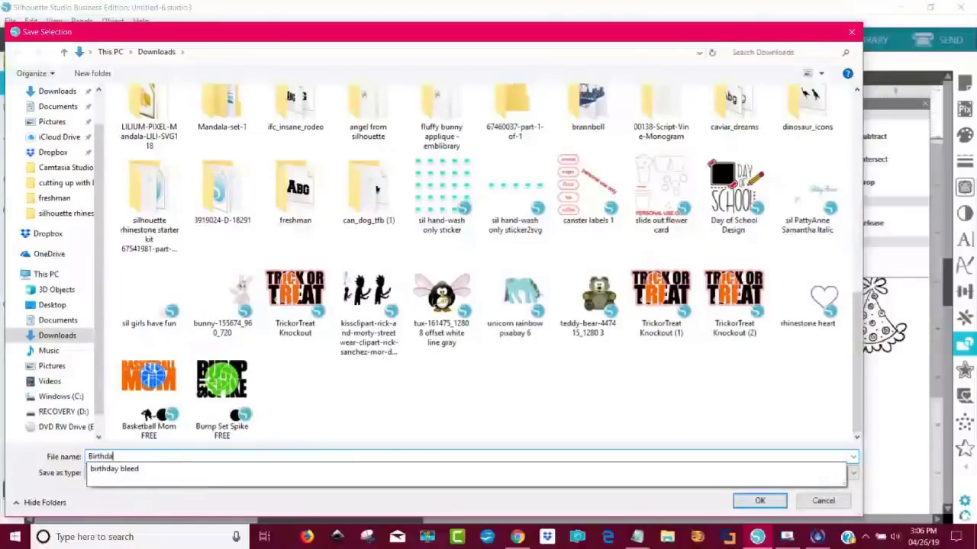
pyautogui.write('y stamp')
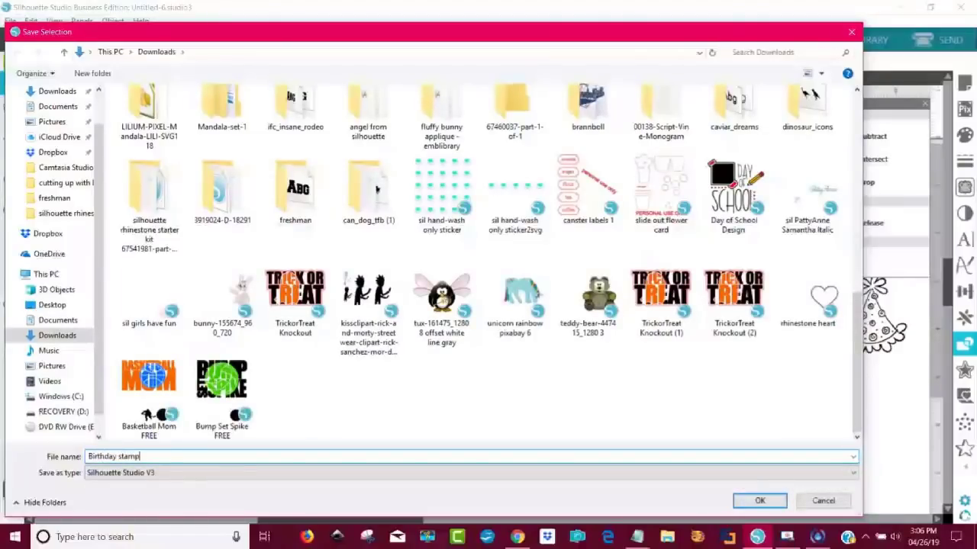
pyautogui.write('s')
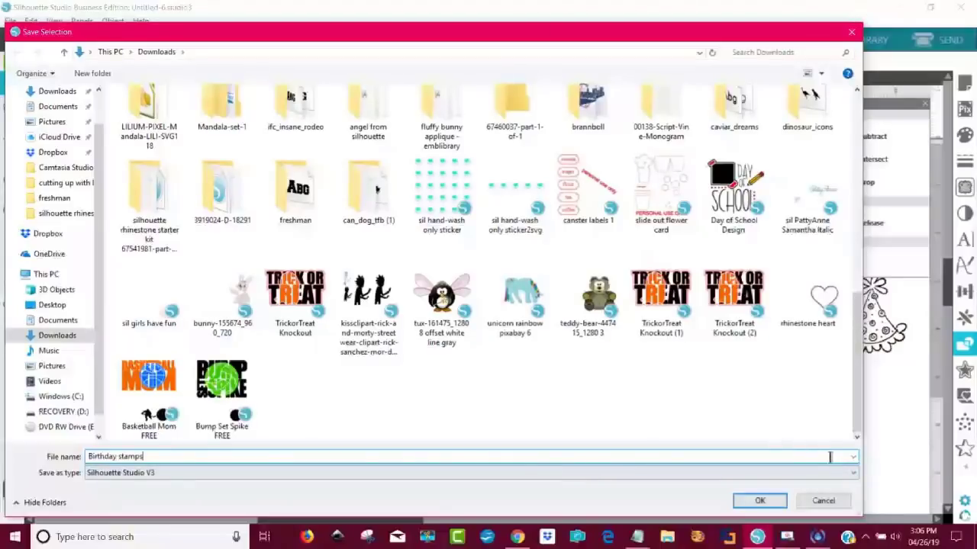
pyautogui.click(853, 477)
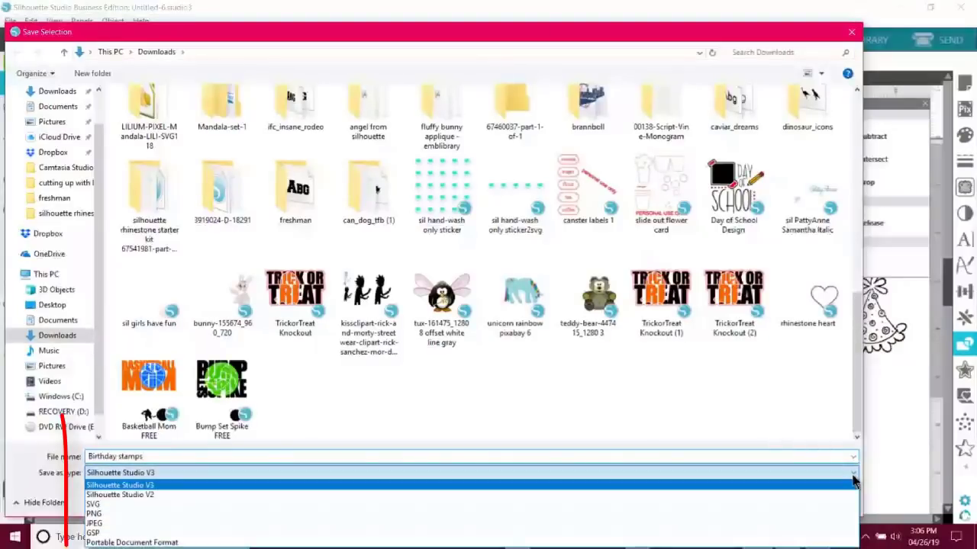
pyautogui.click(839, 515)
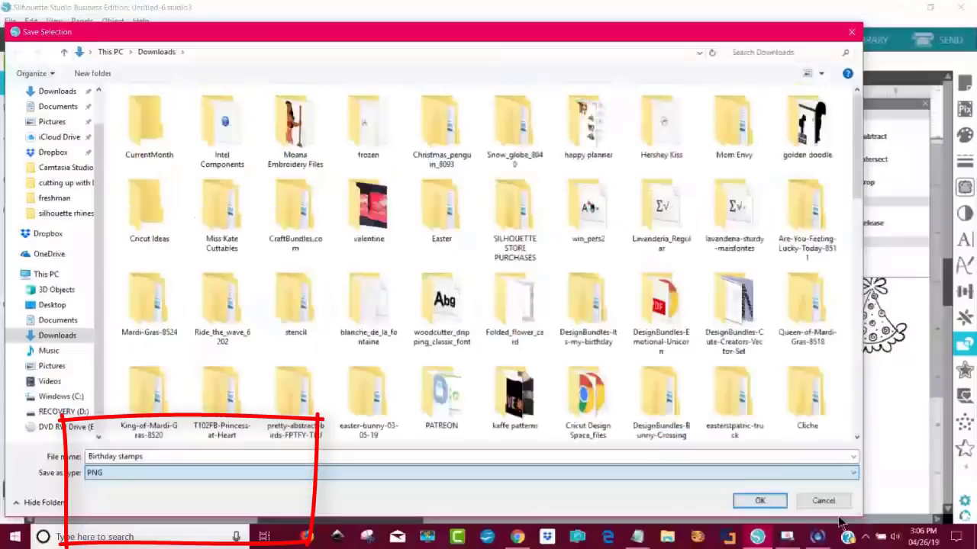
pyautogui.click(760, 501)
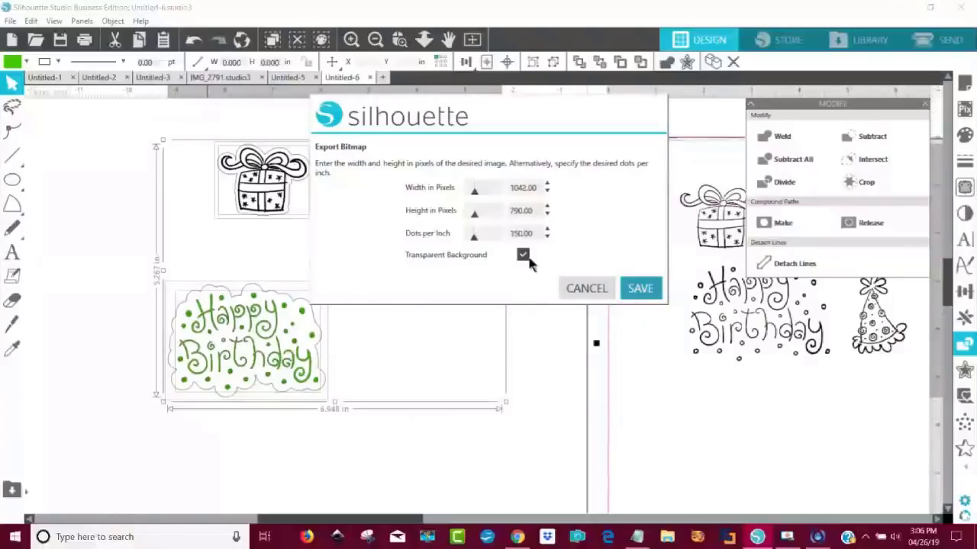
pyautogui.click(640, 292)
pyautogui.click(641, 289)
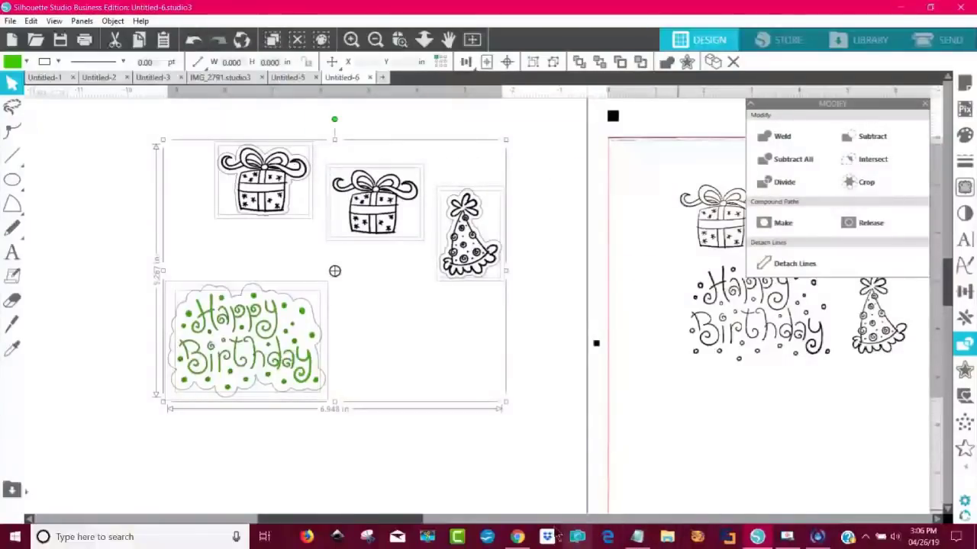
# Switch to Cricut Design Space in Chrome and start a new project, replacing the unsaved one on the canvas
pyautogui.click(517, 537)
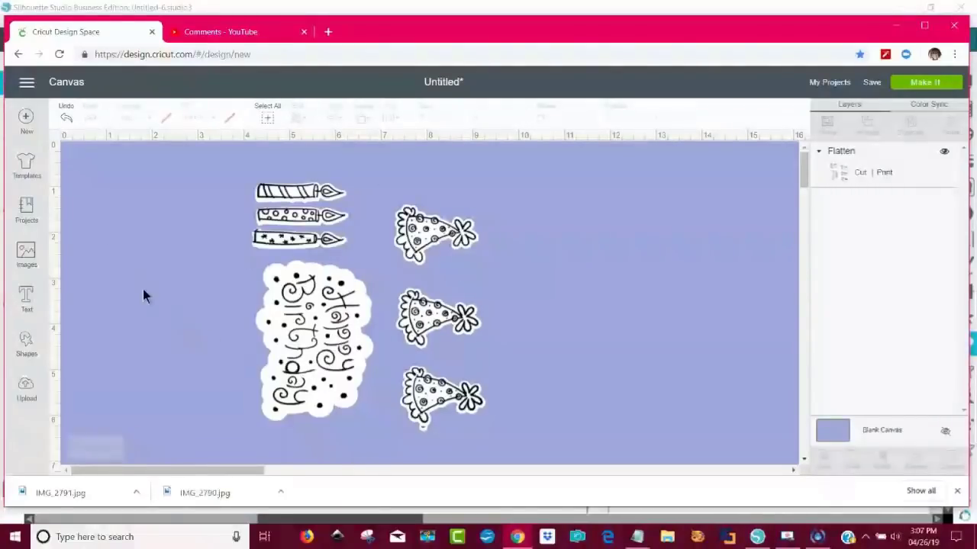
pyautogui.click(26, 120)
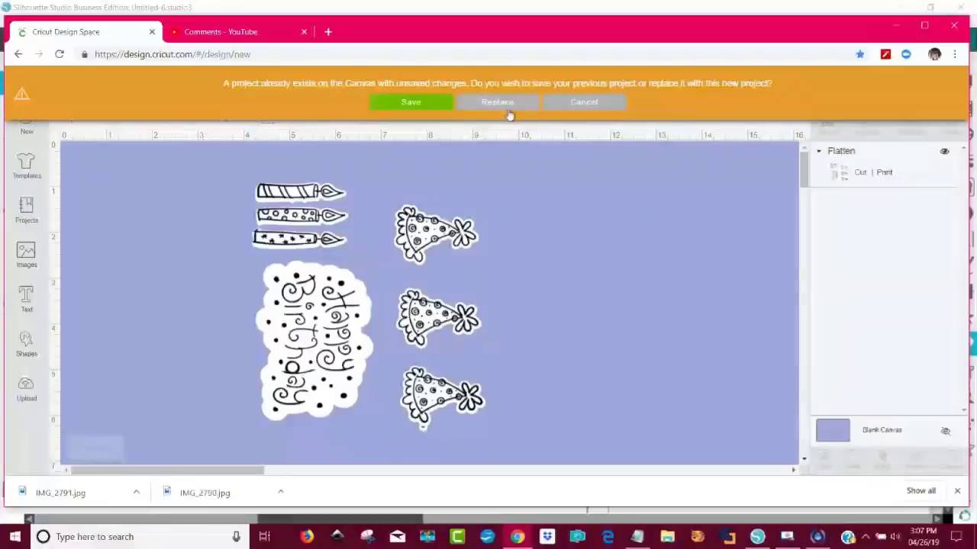
pyautogui.click(497, 103)
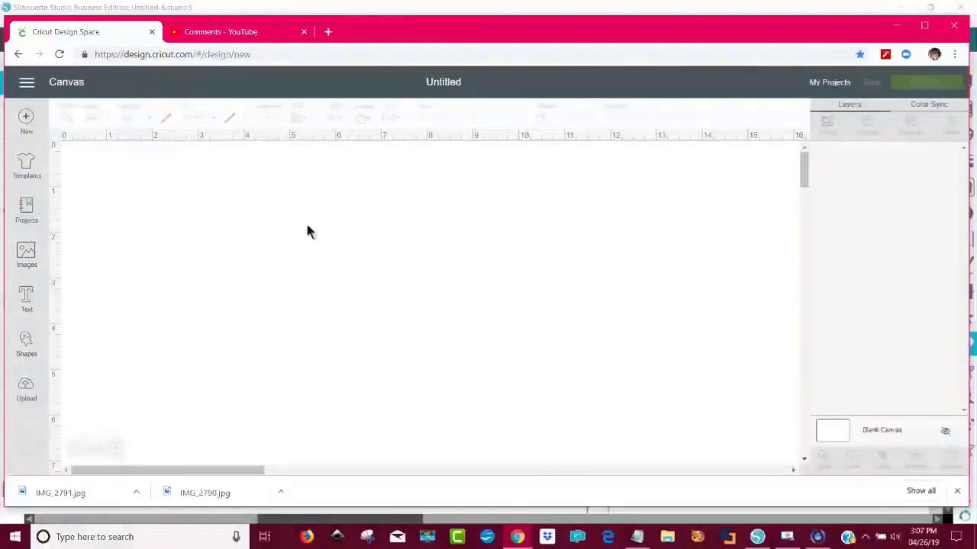
# Open the upload page for adding a new image from the computer
pyautogui.click(22, 393)
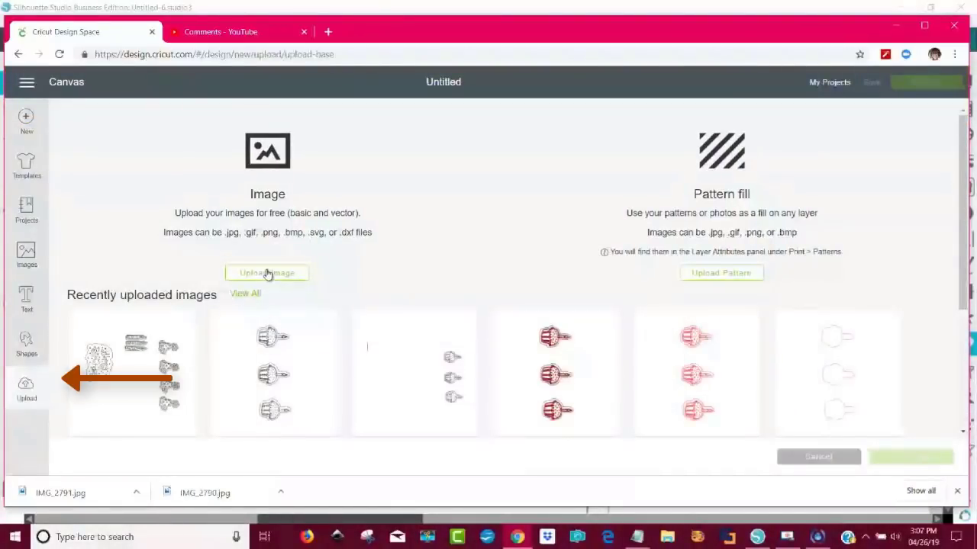
pyautogui.click(267, 273)
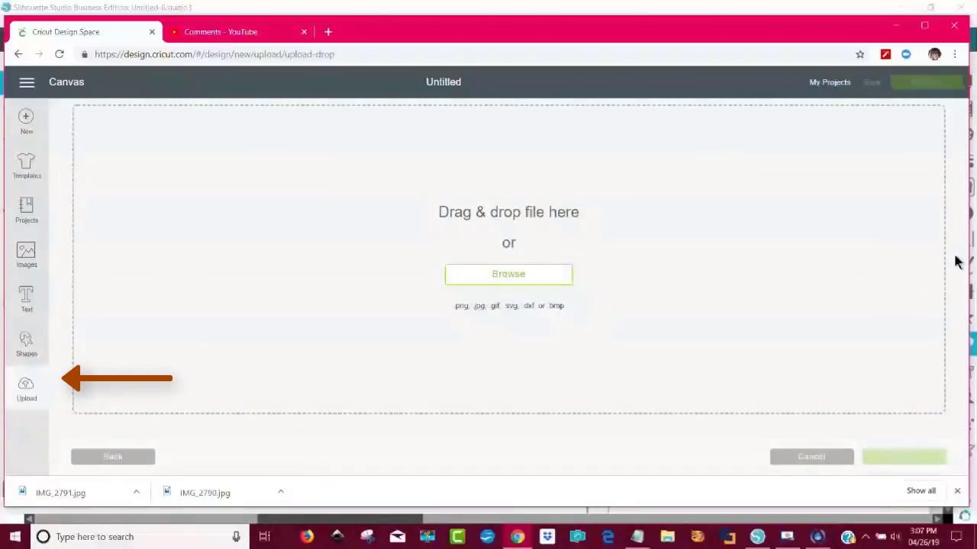
pyautogui.click(111, 458)
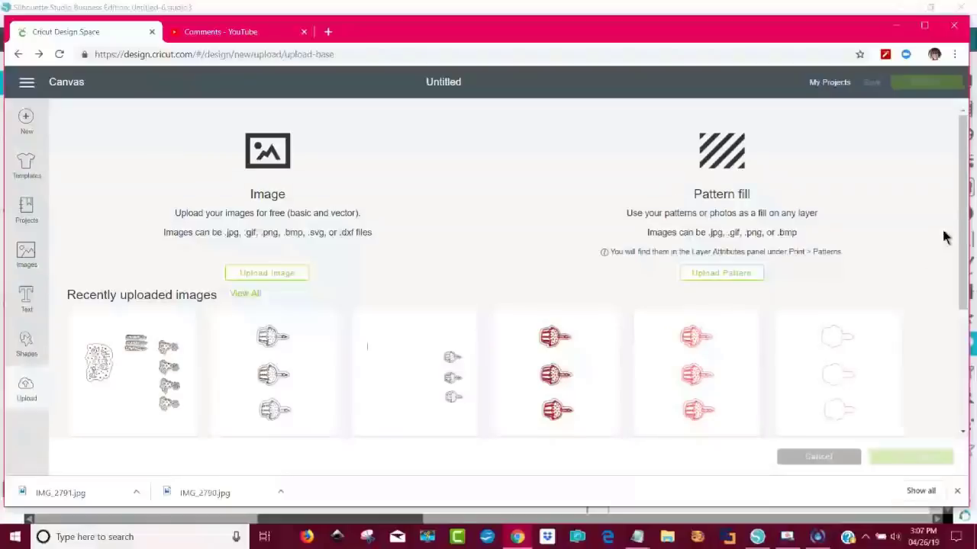
pyautogui.moveTo(962, 200); pyautogui.dragTo(963, 164)
pyautogui.click(269, 278)
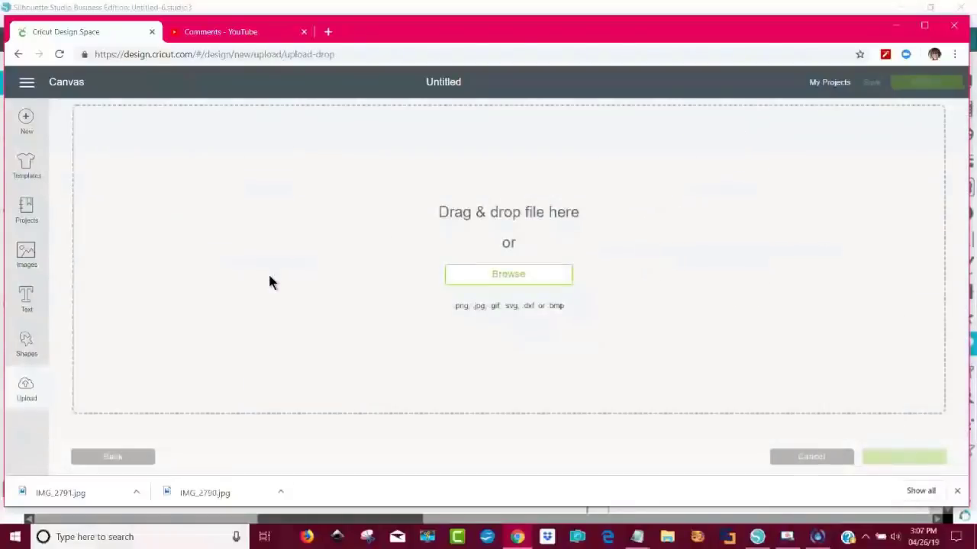
# Upload the Birthday stamps image from the Downloads folder and set its image type to Complex
pyautogui.click(499, 278)
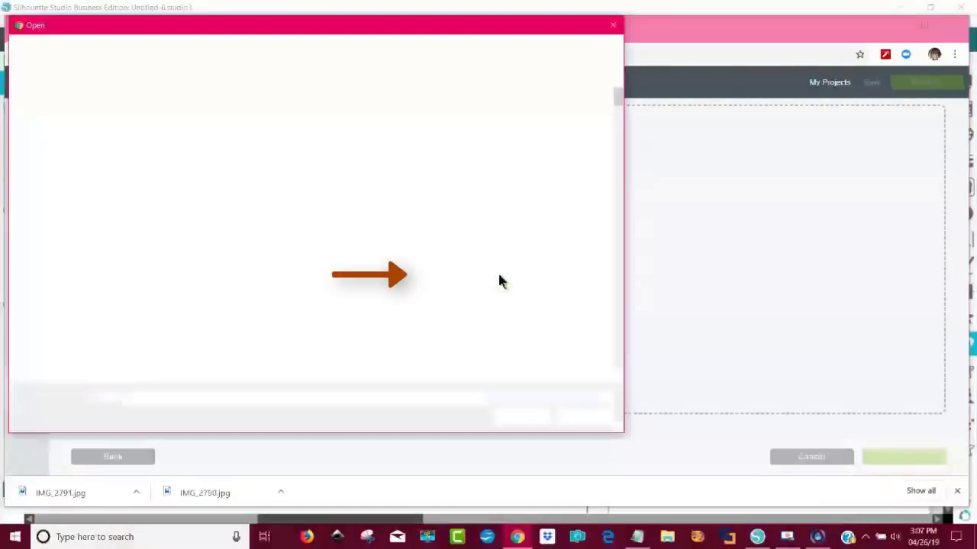
pyautogui.moveTo(618, 134); pyautogui.dragTo(619, 99)
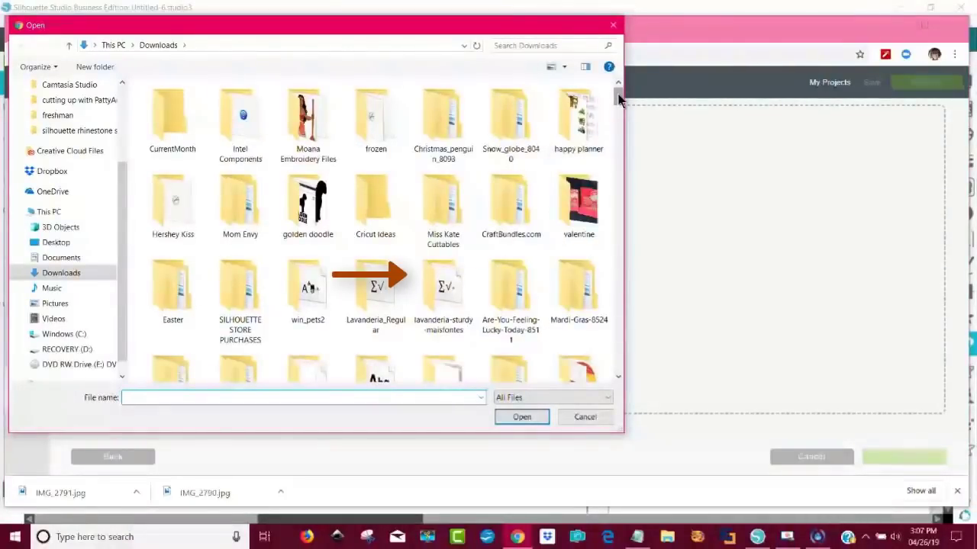
pyautogui.moveTo(534, 30); pyautogui.dragTo(572, 32)
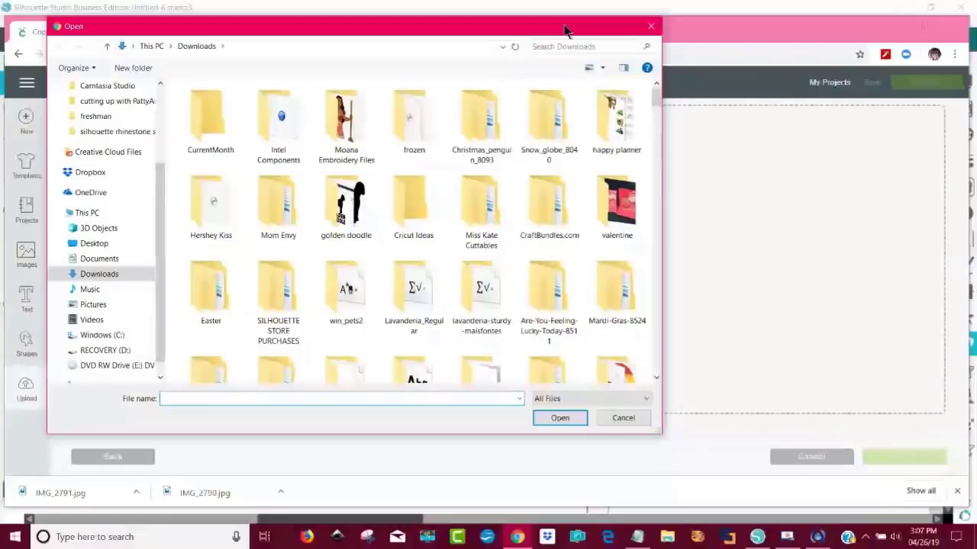
pyautogui.moveTo(658, 97); pyautogui.dragTo(647, 428)
pyautogui.moveTo(669, 113); pyautogui.dragTo(667, 384)
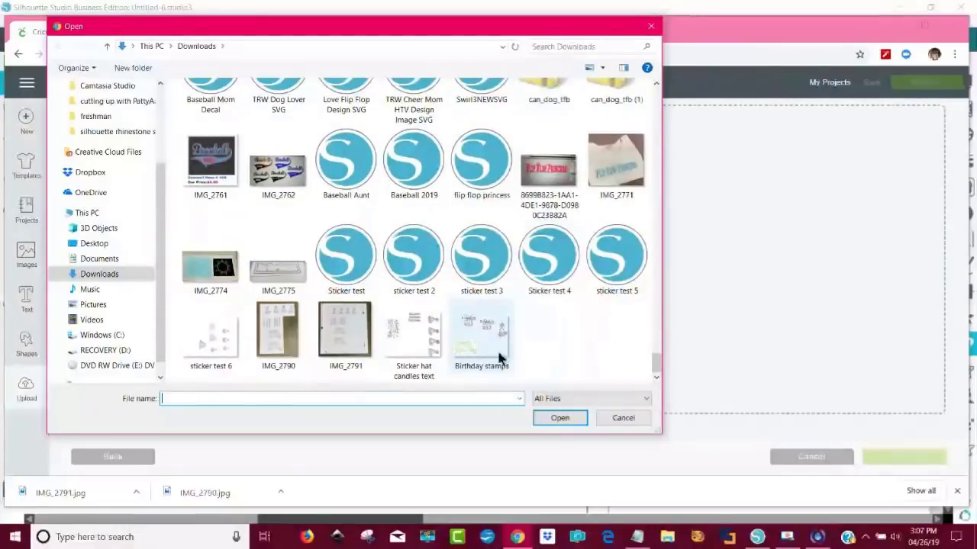
pyautogui.click(468, 344)
pyautogui.click(557, 418)
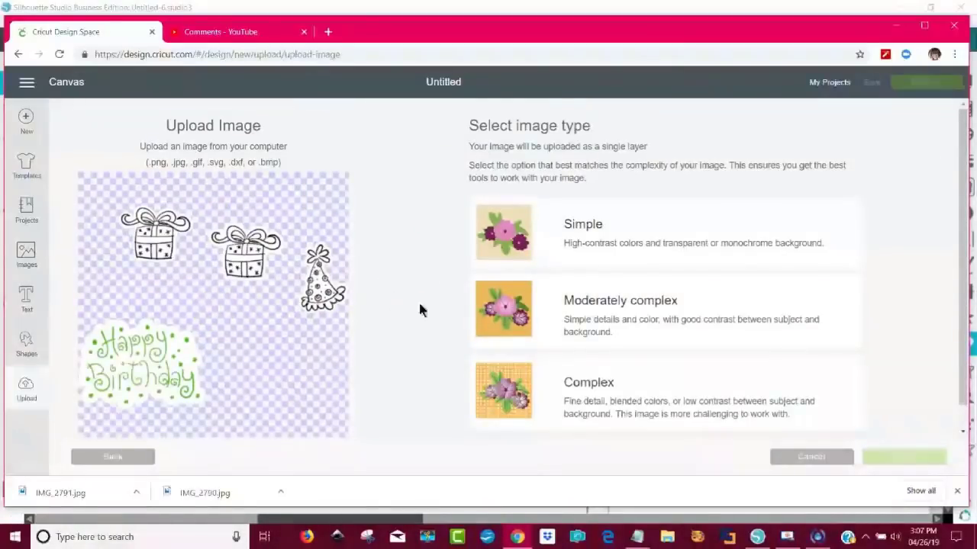
pyautogui.click(661, 391)
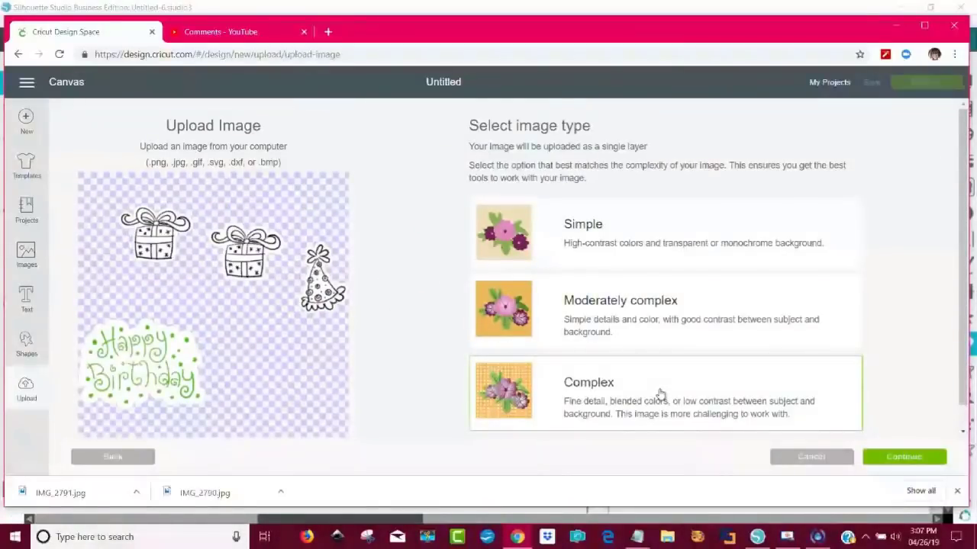